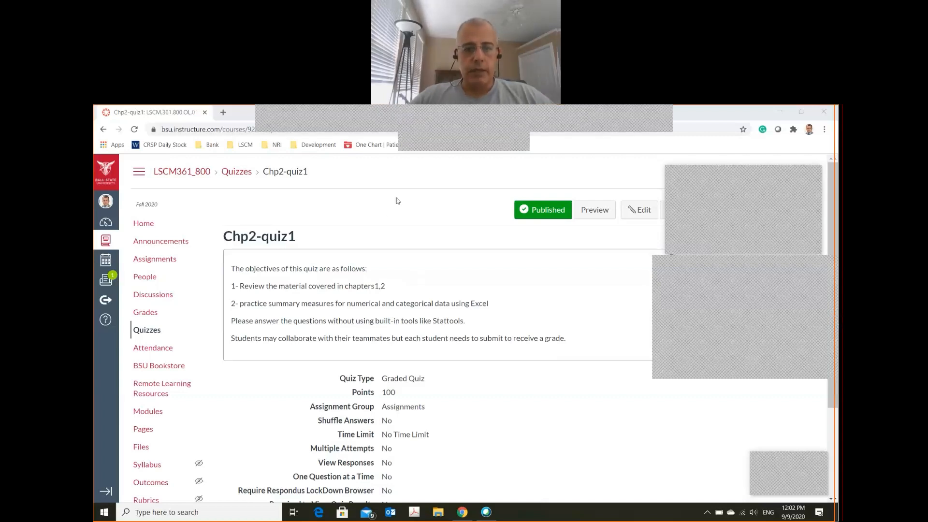
Open the preview of the published Chp2-quiz1 quiz.
scroll(396, 199, down, 1)
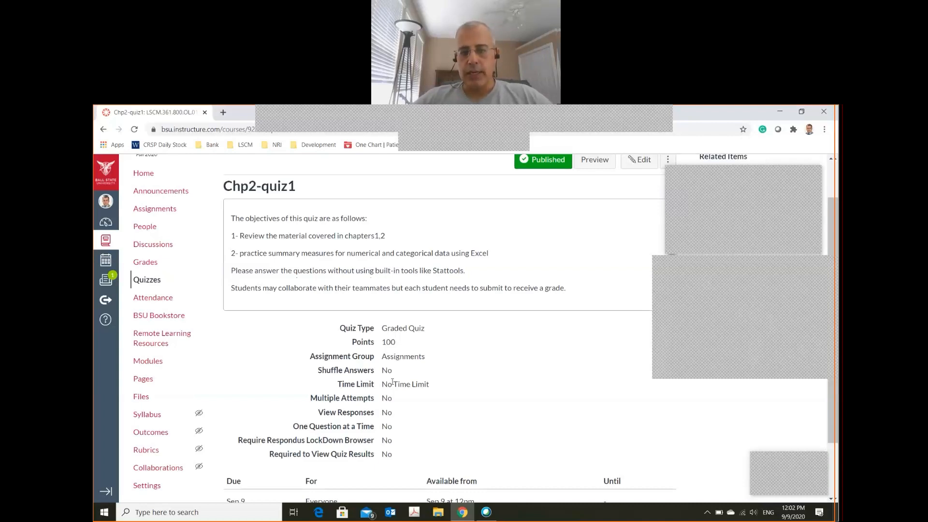
scroll(392, 383, up, 1)
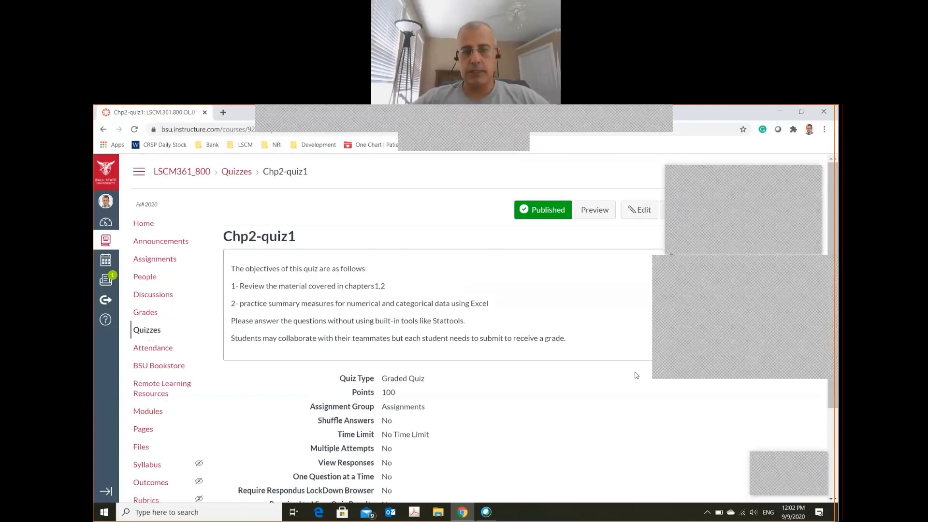
click(595, 209)
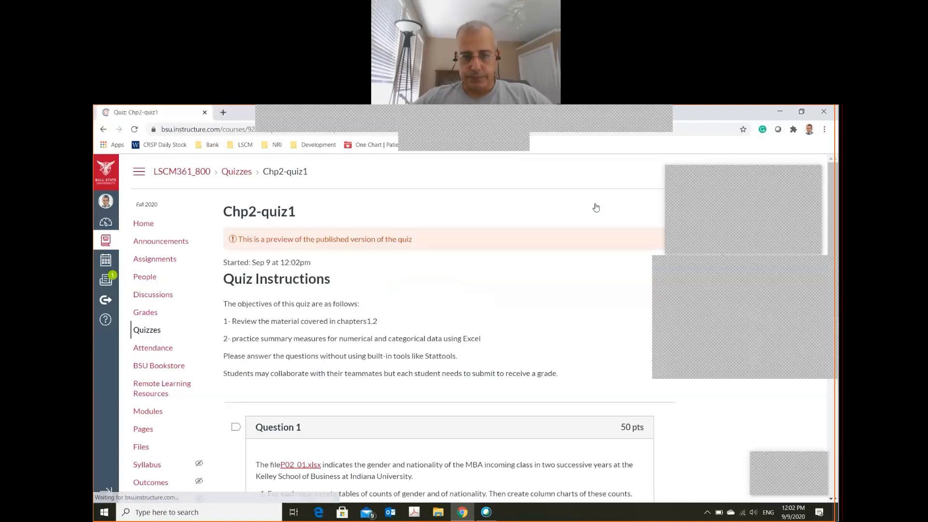
Read through the quiz instructions and the tasks of Question 1 in the preview.
scroll(401, 320, down, 1)
scroll(401, 320, down, 1)
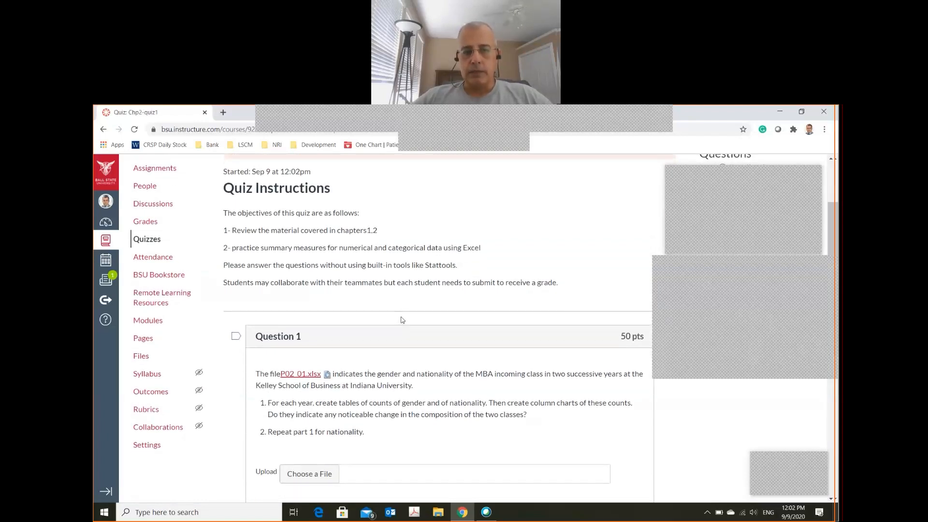
scroll(403, 320, down, 1)
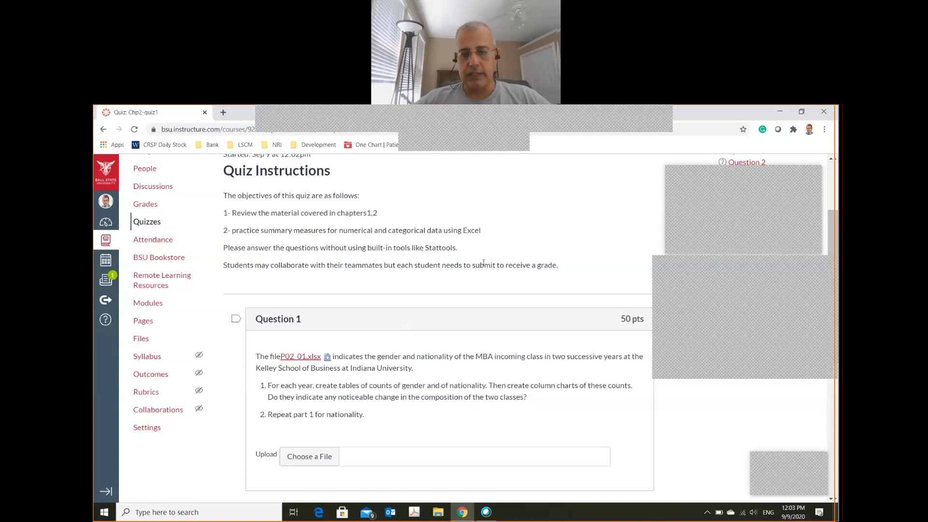
scroll(435, 329, up, 2)
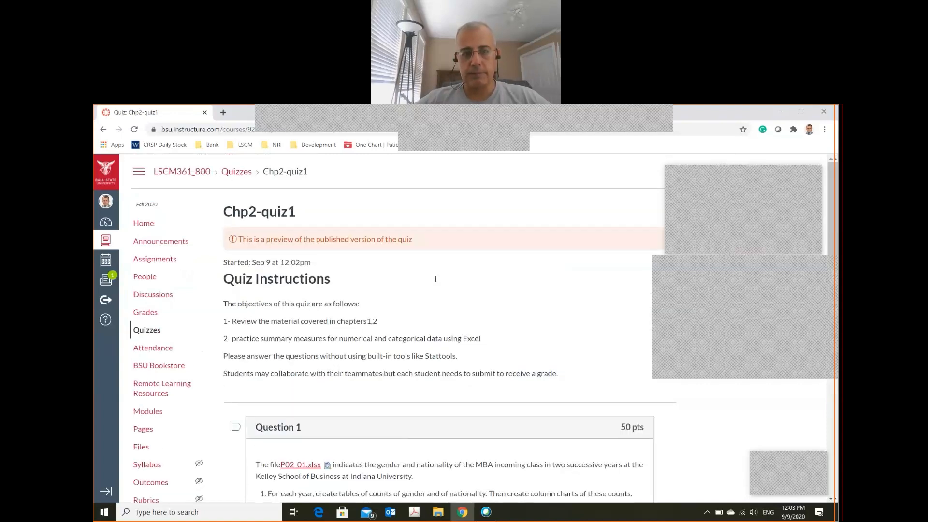
scroll(435, 280, down, 9)
scroll(435, 280, up, 9)
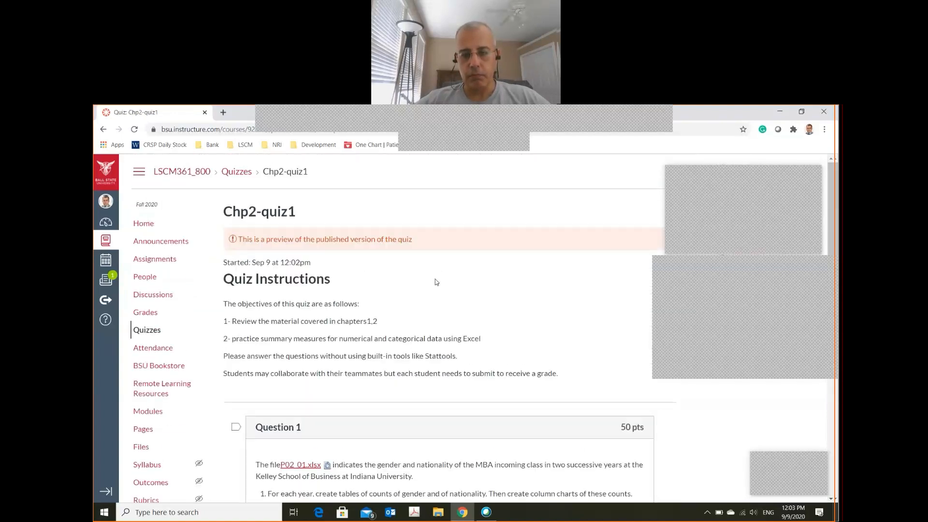
scroll(435, 280, down, 1)
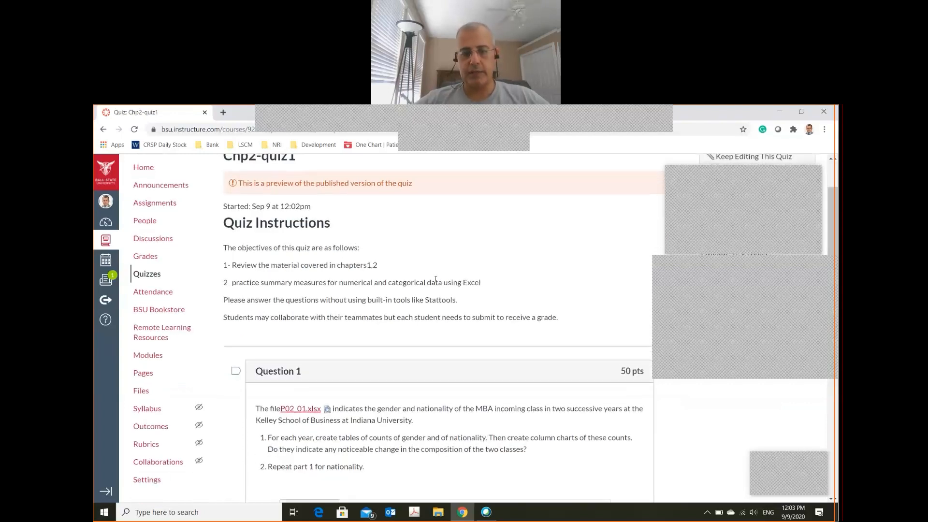
scroll(435, 279, down, 2)
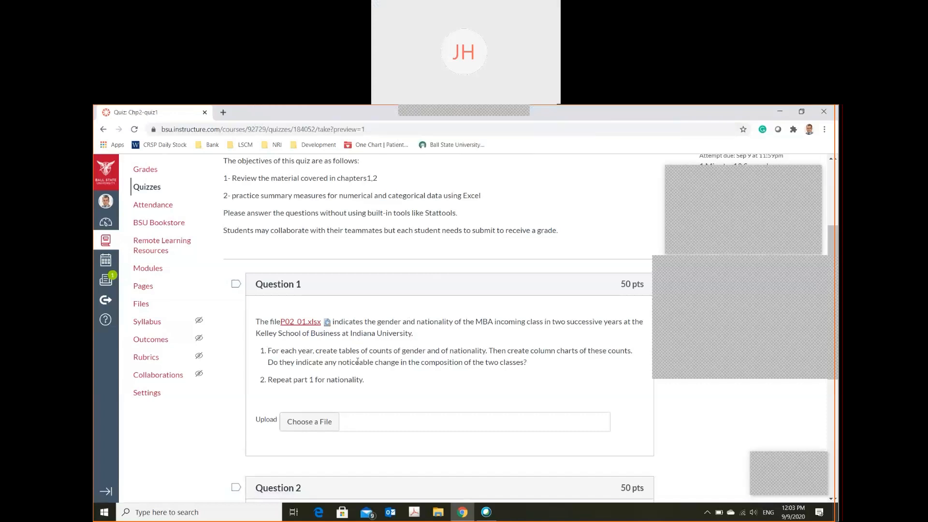
Download the P02_01.xlsx data file linked in Question 1 and open it in Excel.
click(292, 322)
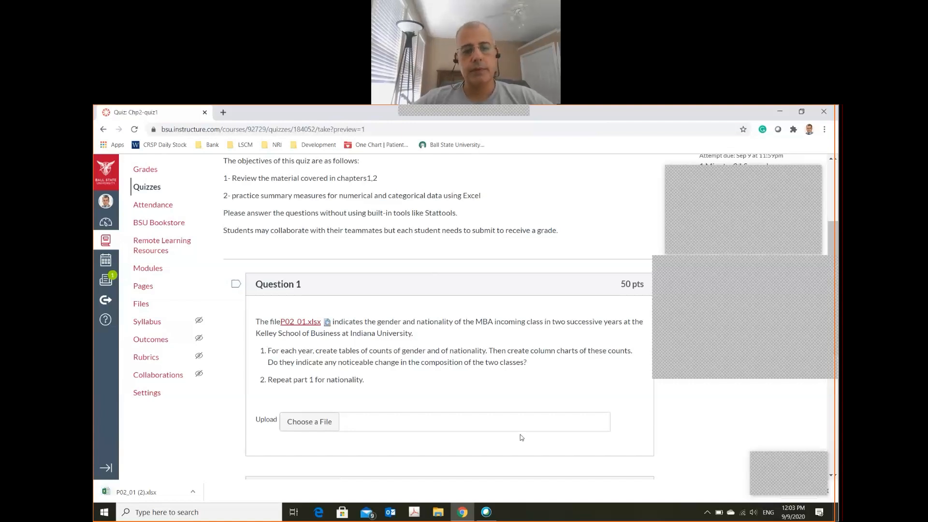
click(130, 493)
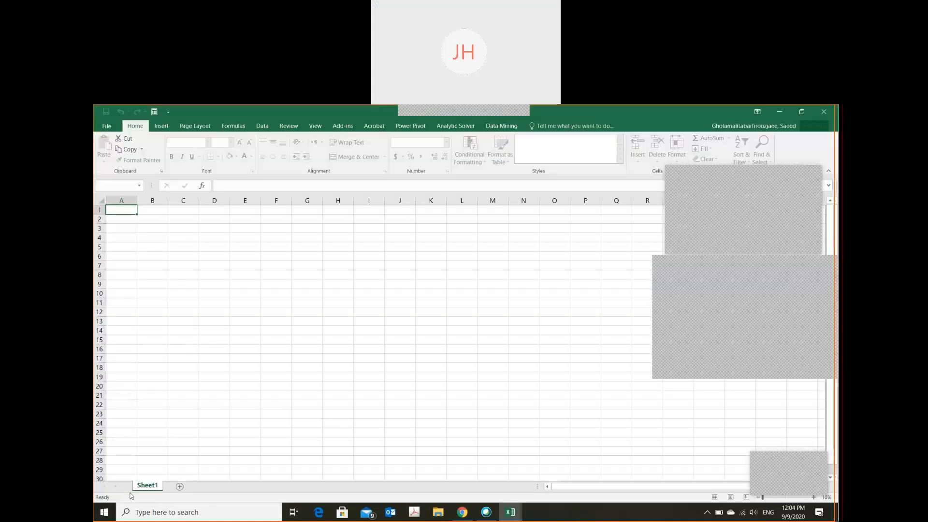
key(alt+Tab)
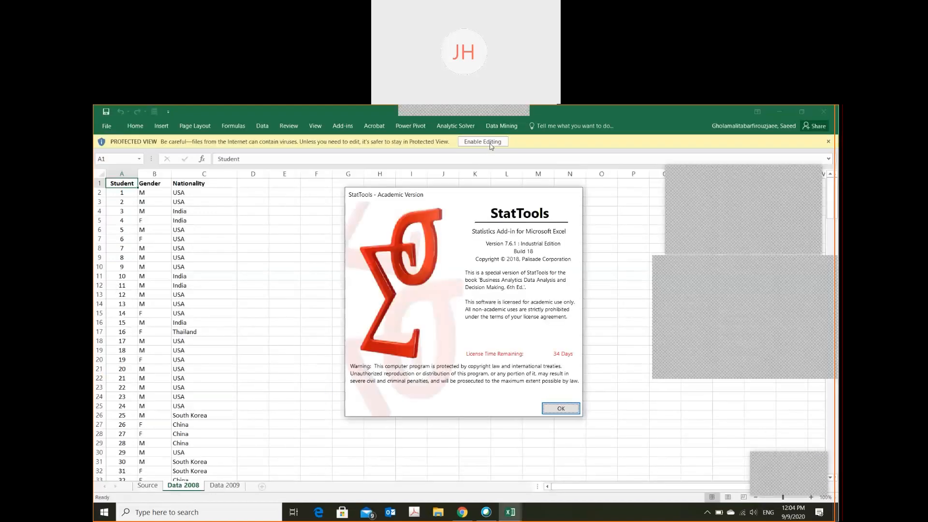
Dismiss the StatTools start-up and error dialogs and enable editing of the workbook.
click(556, 408)
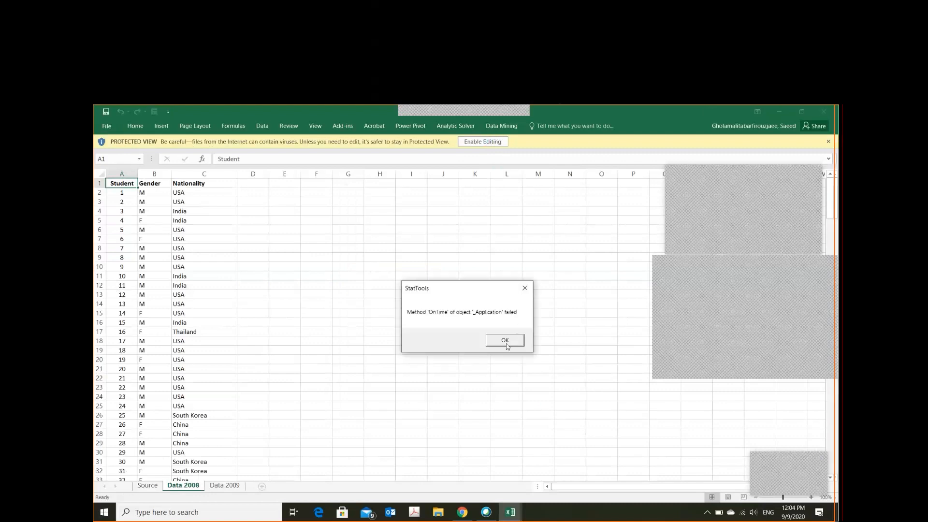
click(505, 339)
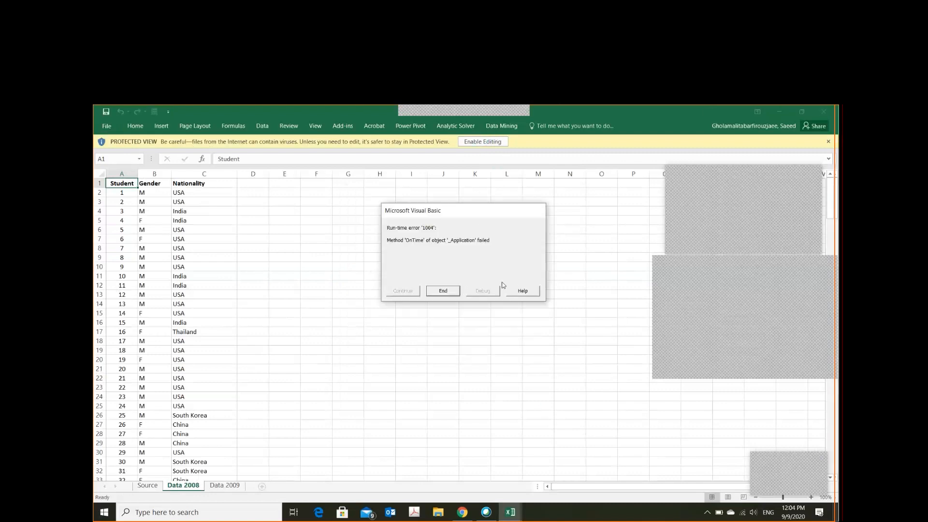
click(442, 291)
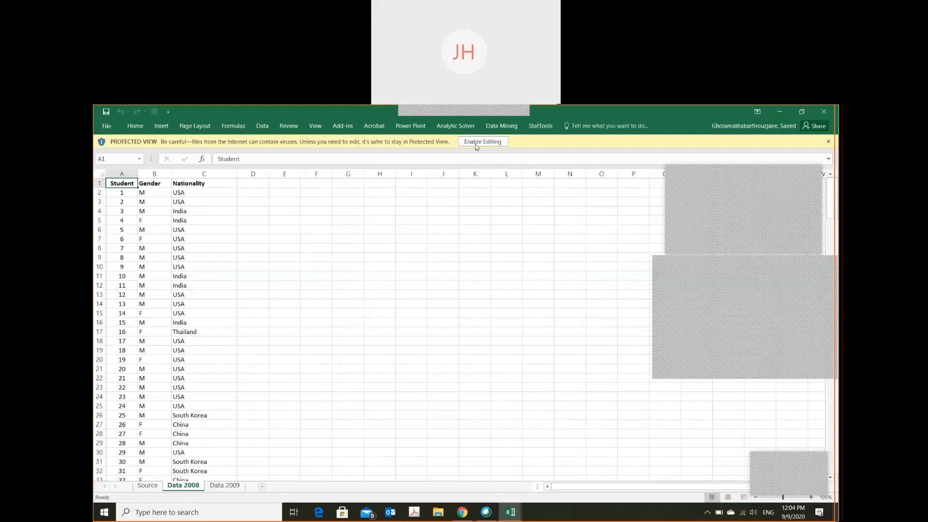
click(477, 145)
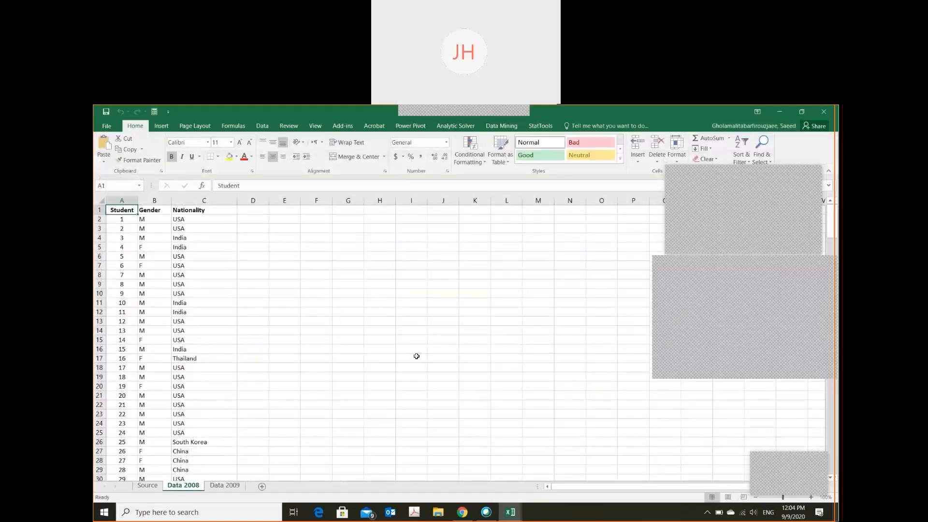
click(185, 230)
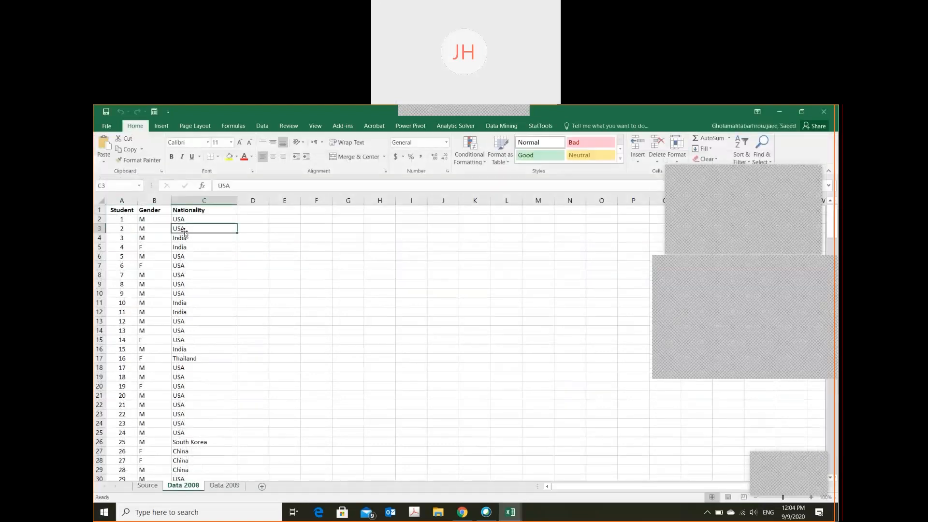
click(260, 227)
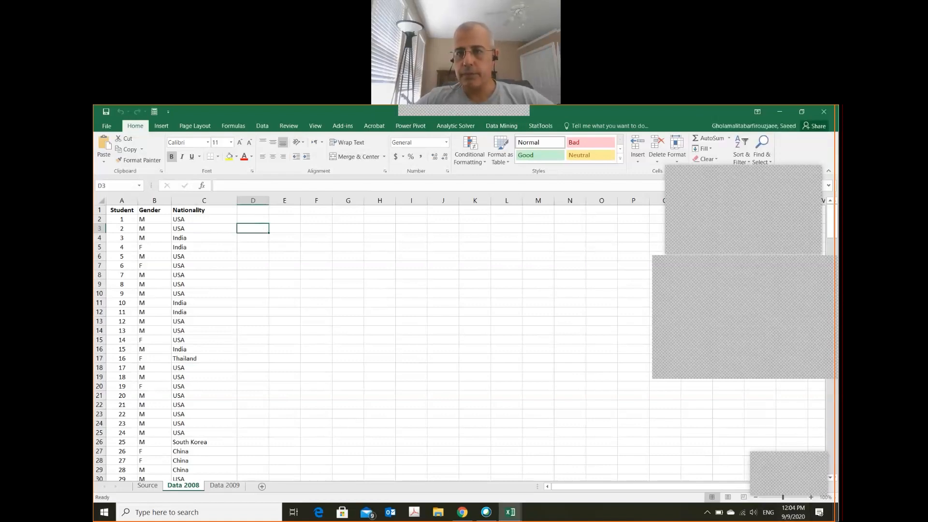
mouse_move(542, 115)
click(580, 115)
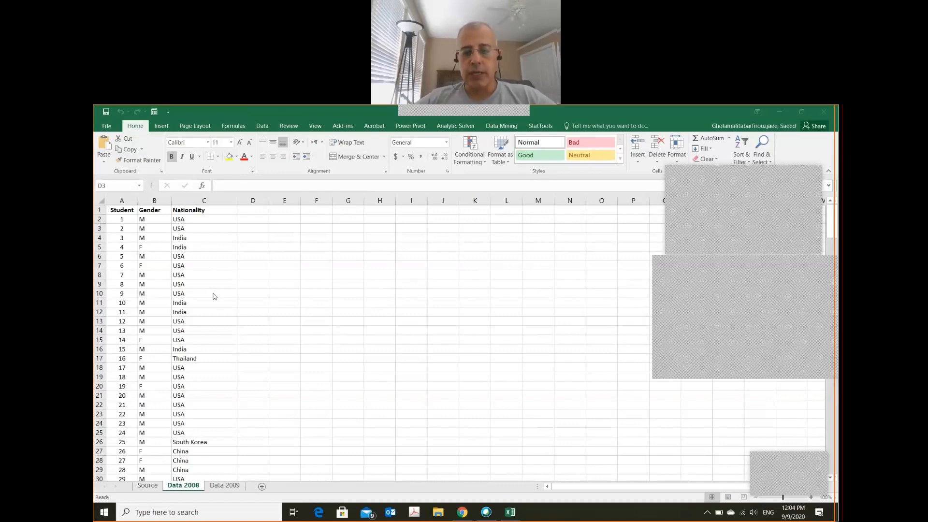
Check Question 1 in the browser's quiz preview and return to the P02_01 workbook in Excel.
key(alt+Tab)
key(alt+Tab)
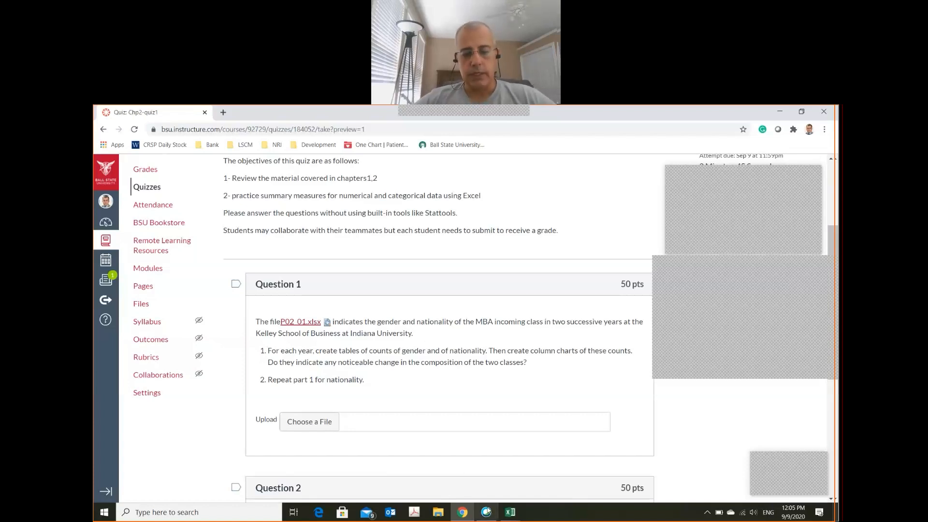
click(509, 513)
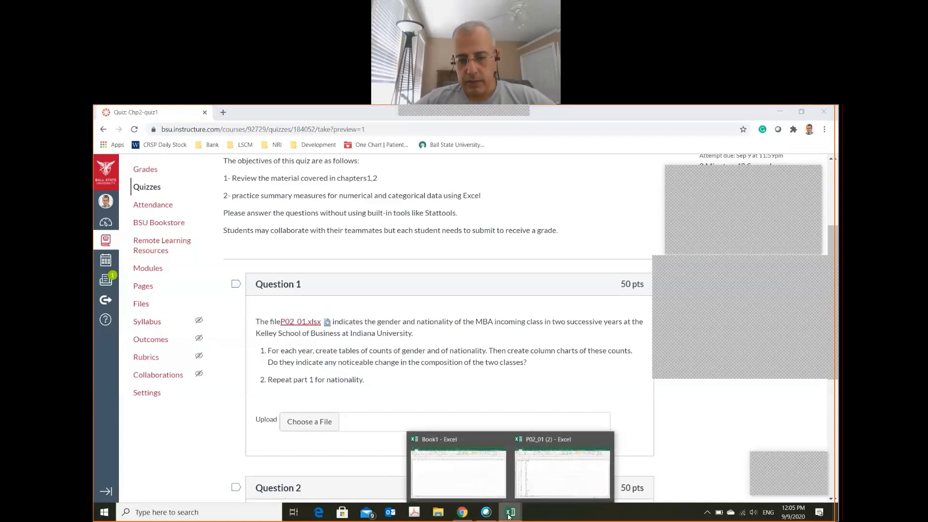
click(534, 482)
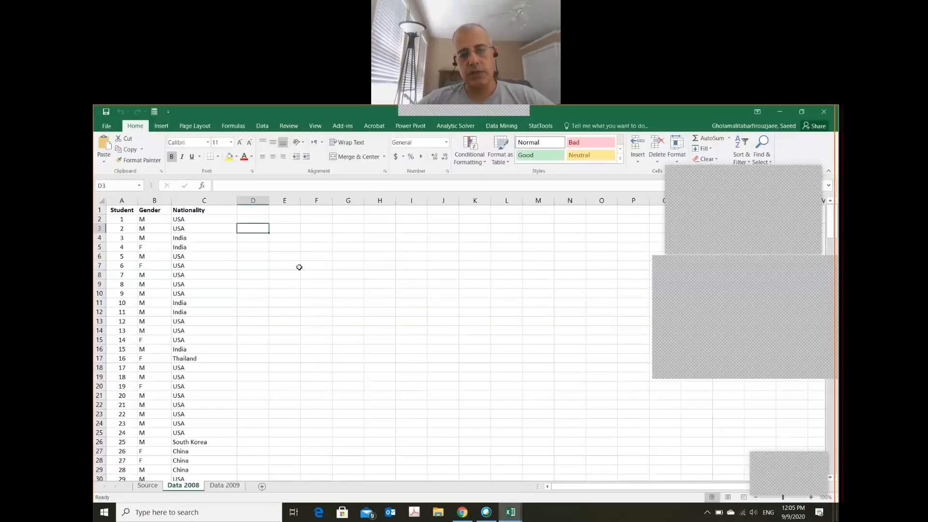
key(Up)
key(Up)
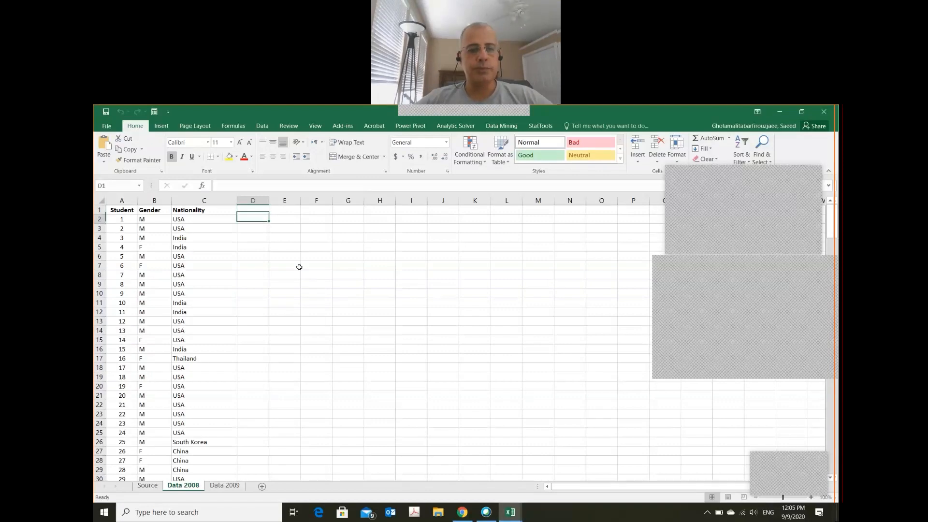
key(Down)
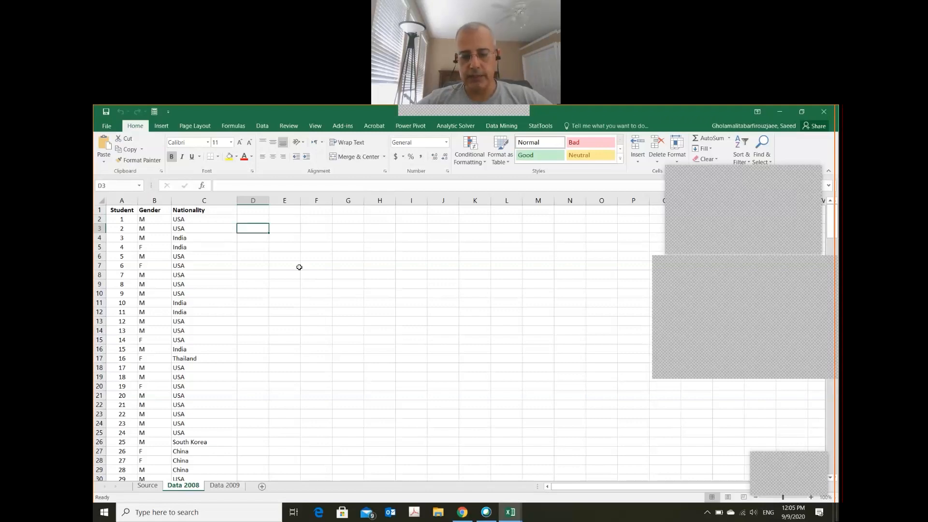
key(Left)
key(Left)
key(Left)
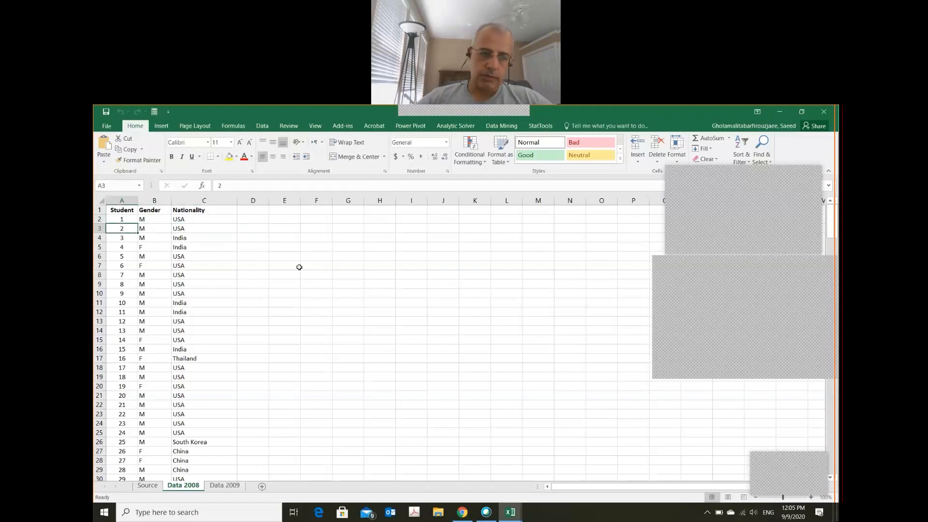
Switch to the browser and review the quiz instructions, Question 1 and Question 2 in the preview.
key(alt+Tab)
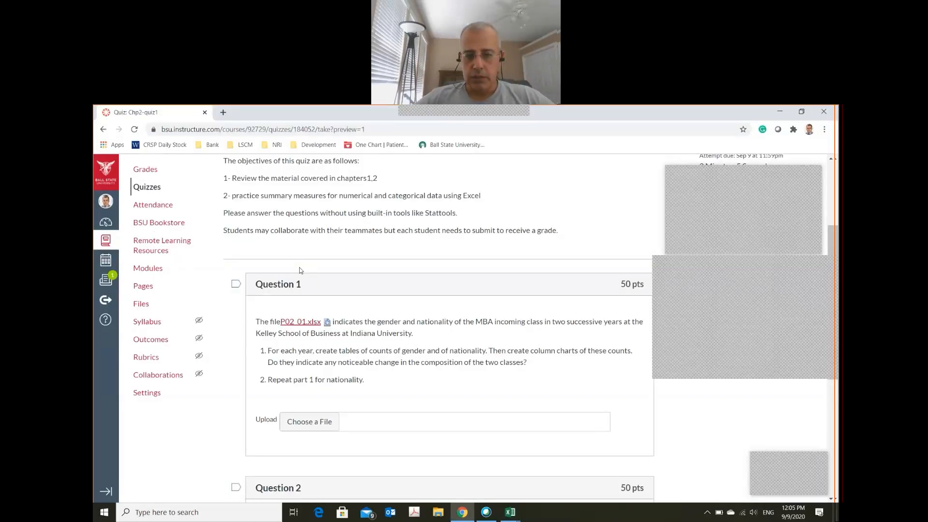
key(alt+Tab)
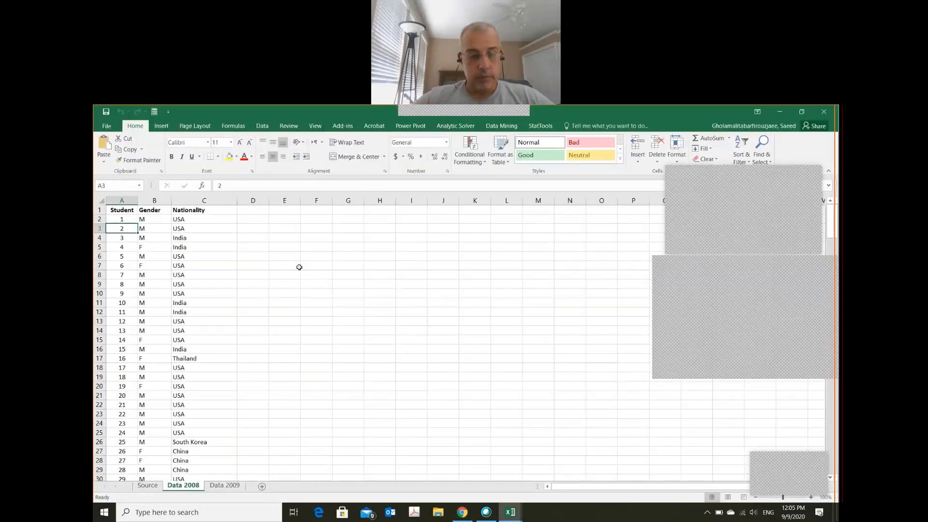
key(alt+Tab)
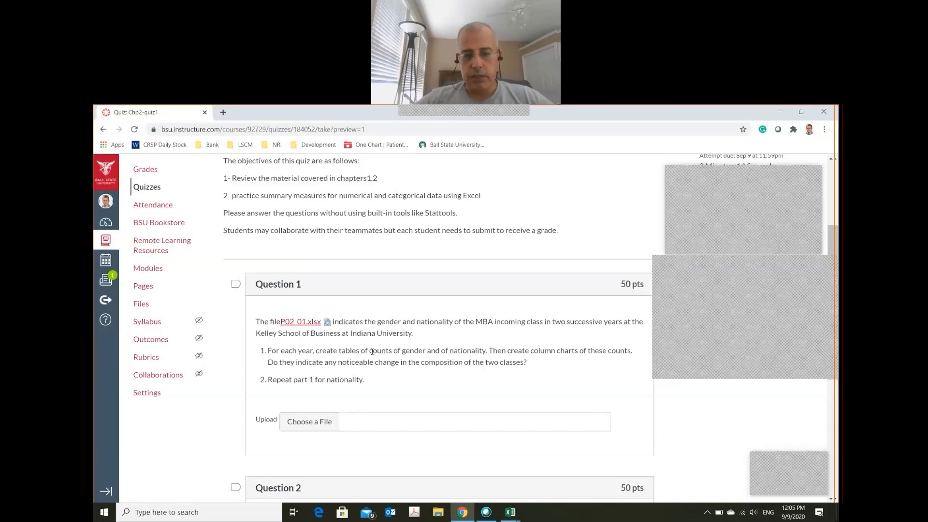
scroll(588, 283, up, 3)
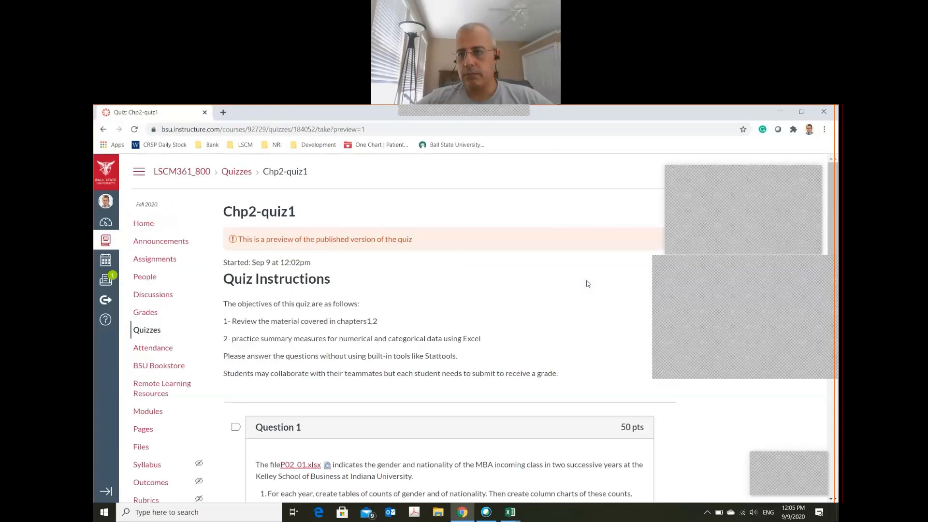
scroll(588, 283, down, 8)
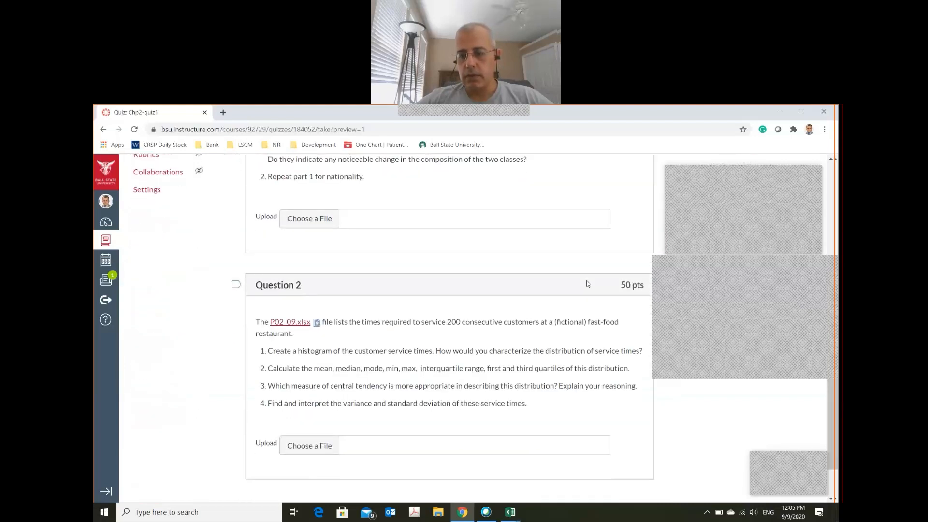
scroll(568, 356, up, 8)
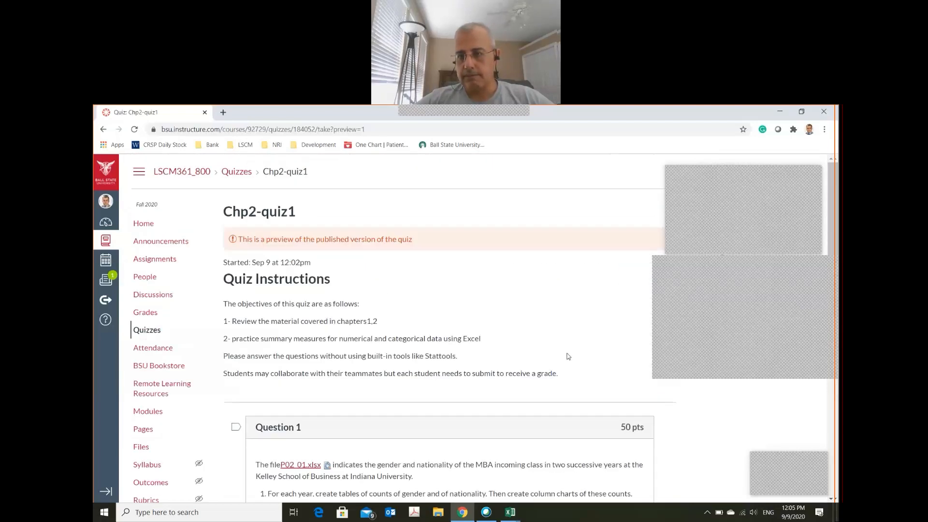
Leave the preview and open Chp2-quiz1 for editing.
click(714, 167)
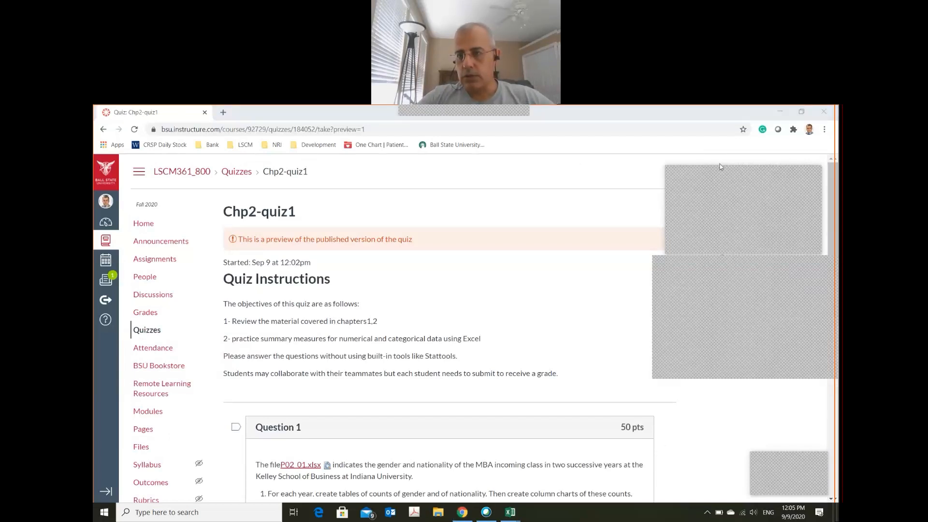
drag(721, 171, 562, 157)
click(741, 215)
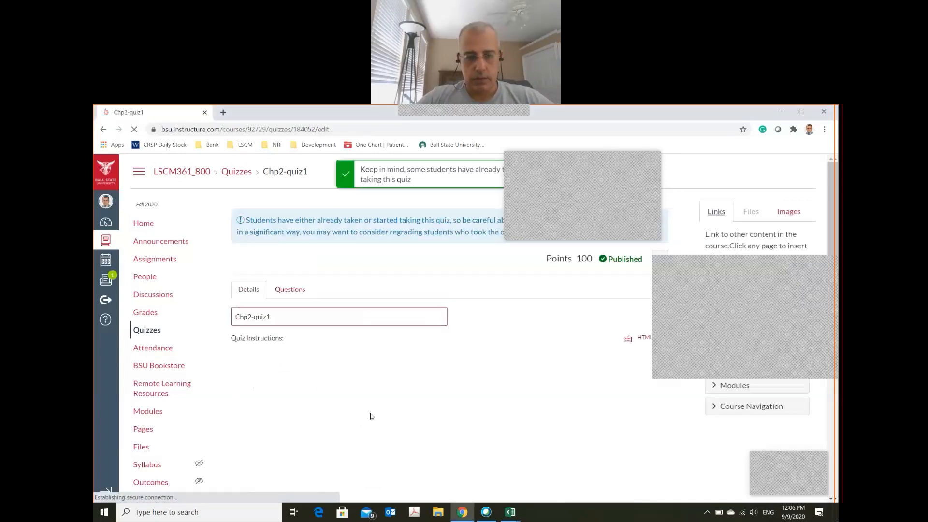
scroll(367, 437, down, 4)
scroll(367, 436, down, 4)
Check the Data 2008 sheet in Excel, return to the browser and show the questions of Chp2-quiz1.
key(alt+Tab)
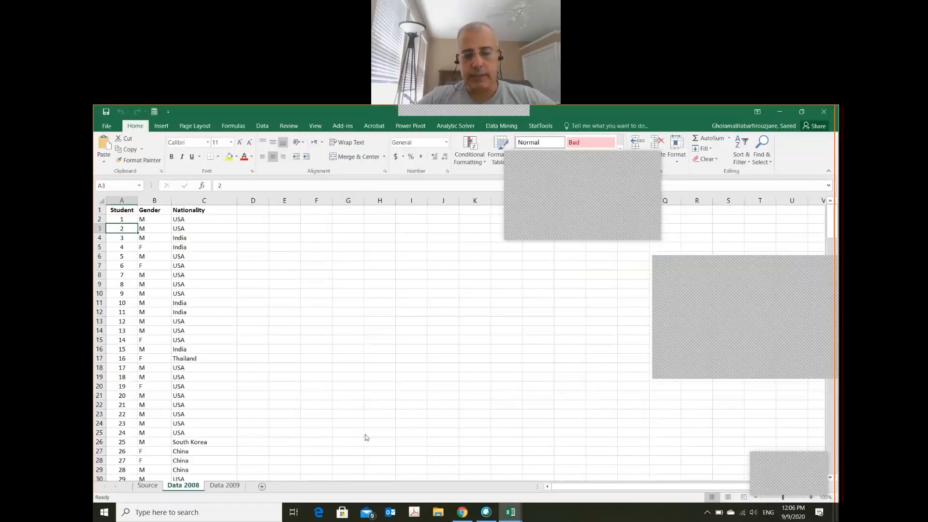
key(alt+Tab)
scroll(366, 436, down, 2)
scroll(365, 435, down, 1)
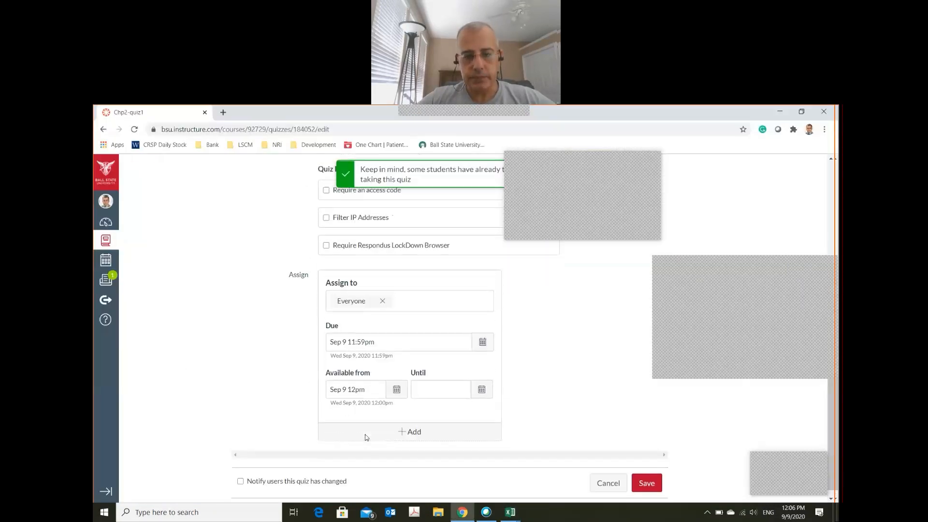
scroll(364, 435, up, 15)
click(291, 290)
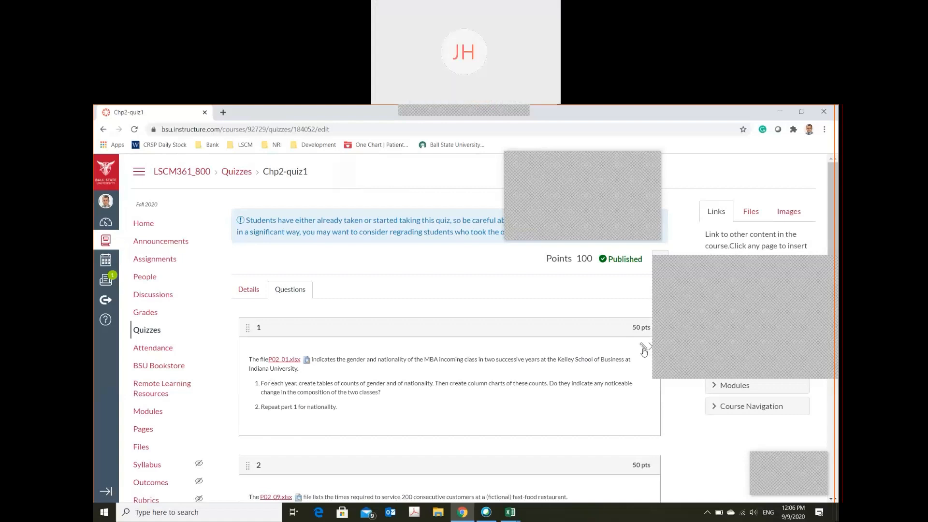
Edit part 1 of Question 1 so that it begins "For the year 2008" instead of "For each year".
click(643, 347)
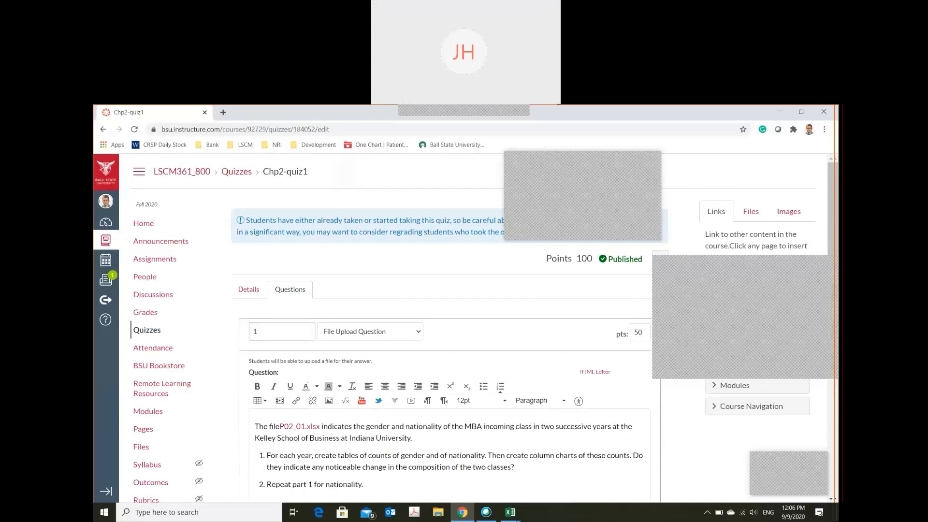
text(the)
key(Delete)
key(Delete)
key(Delete)
key(Delete)
key(Delete)
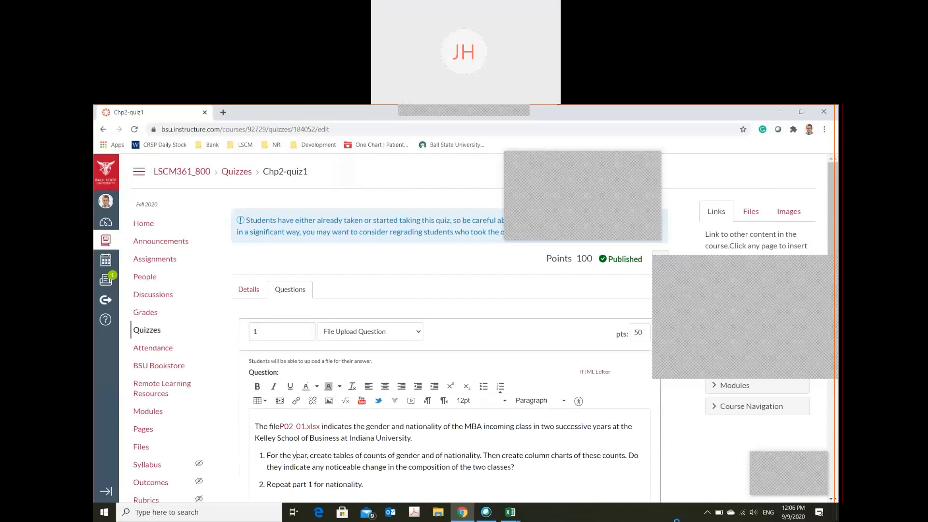
key(Right)
key(Right)
key(Right)
text(2008)
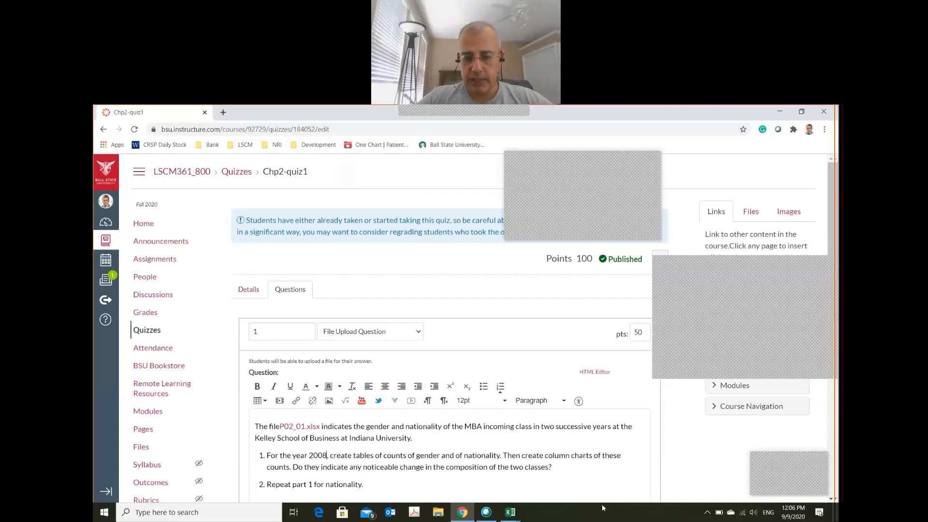
Update Question 1 and save the quiz.
scroll(543, 456, down, 2)
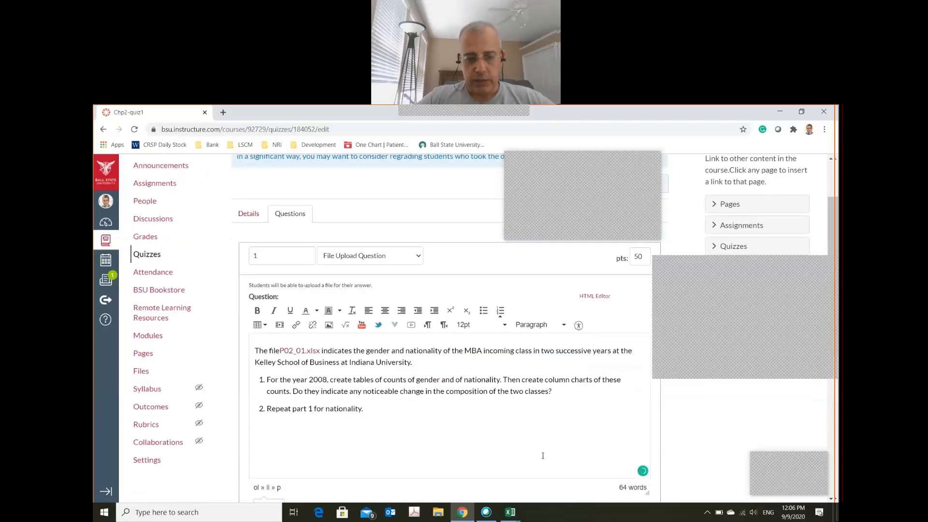
scroll(543, 456, down, 4)
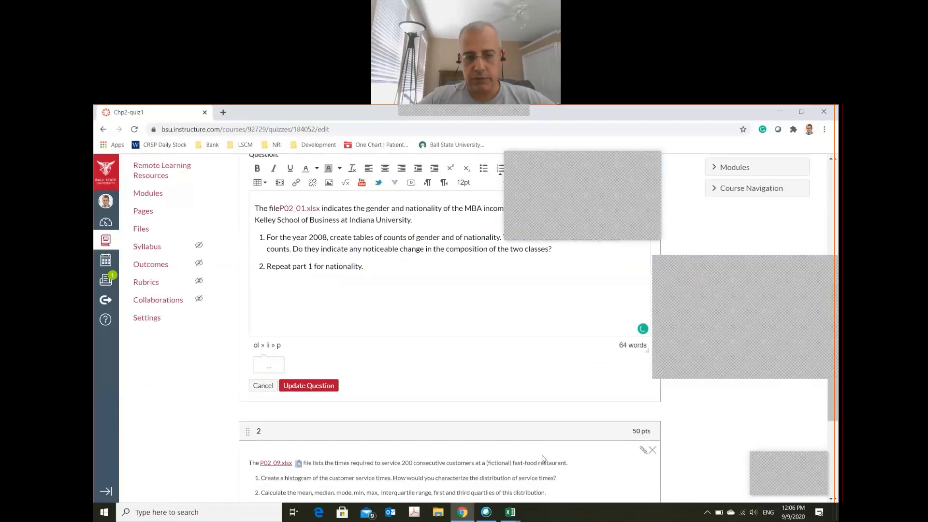
click(318, 385)
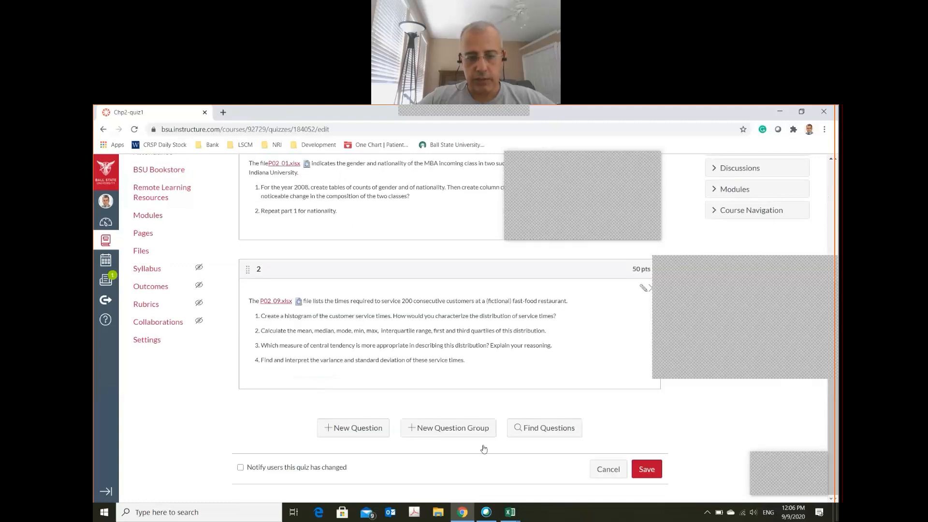
click(645, 469)
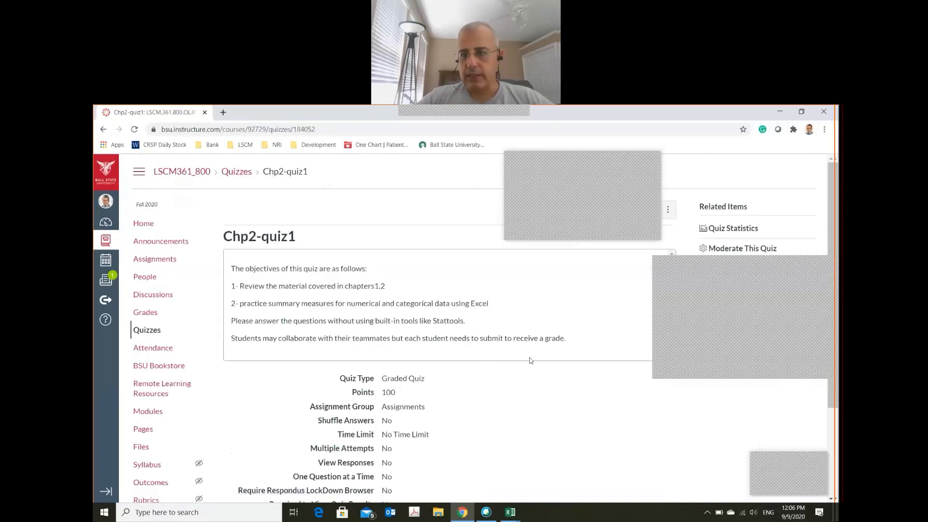
scroll(555, 430, down, 2)
scroll(554, 430, up, 2)
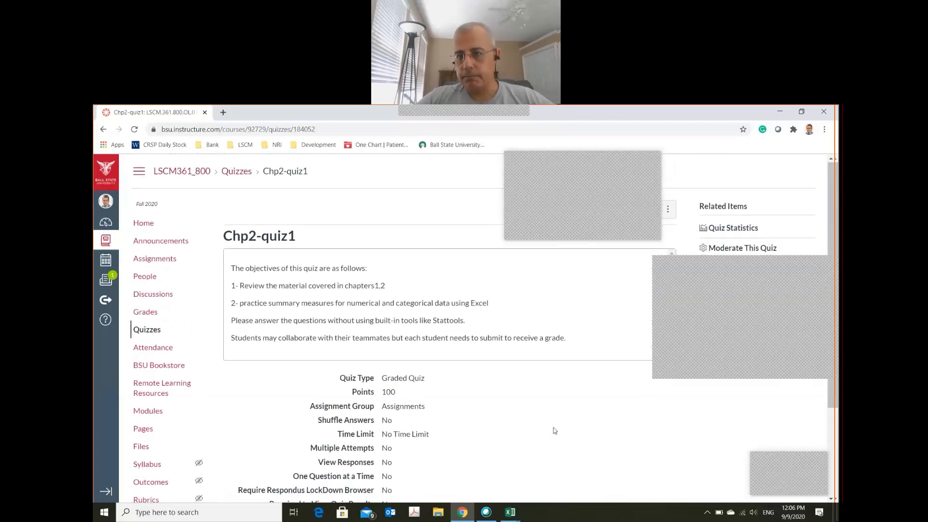
Preview the saved quiz and review the wording of Question 1.
click(568, 152)
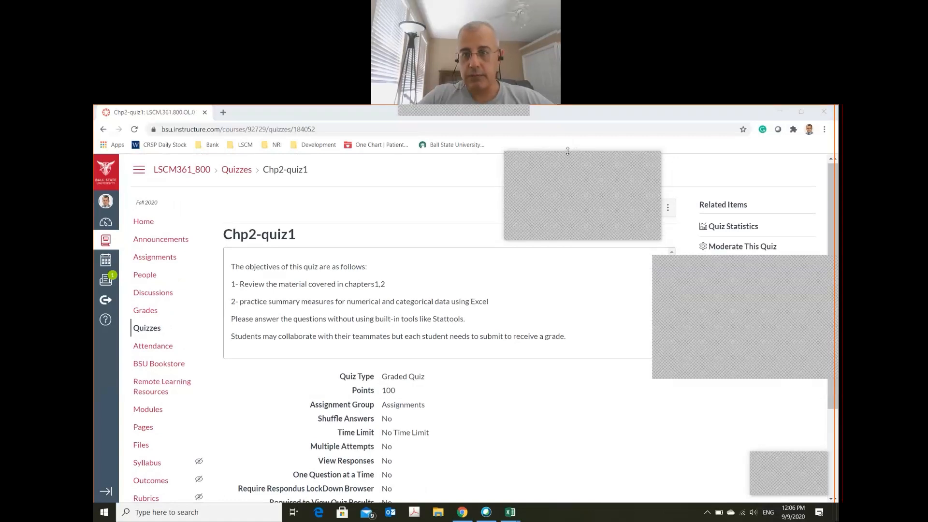
drag(567, 152, 508, 141)
click(608, 209)
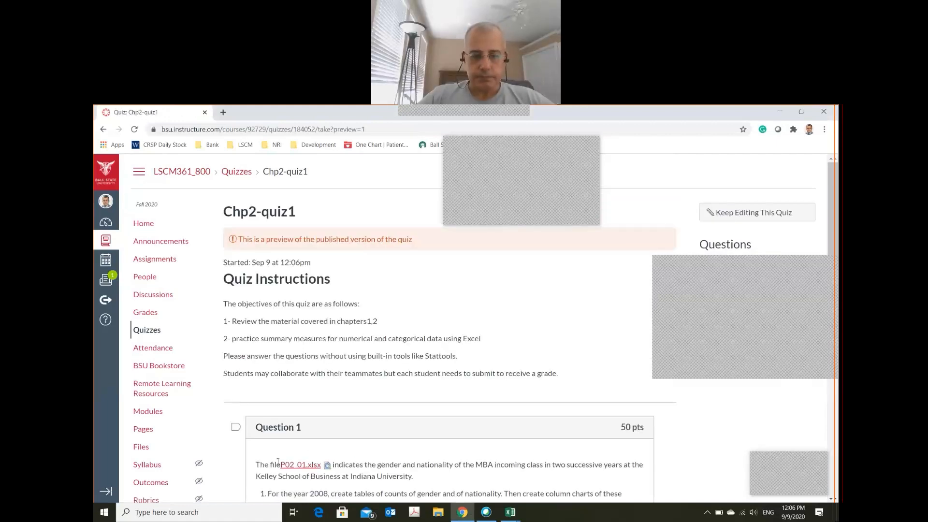
scroll(278, 461, down, 4)
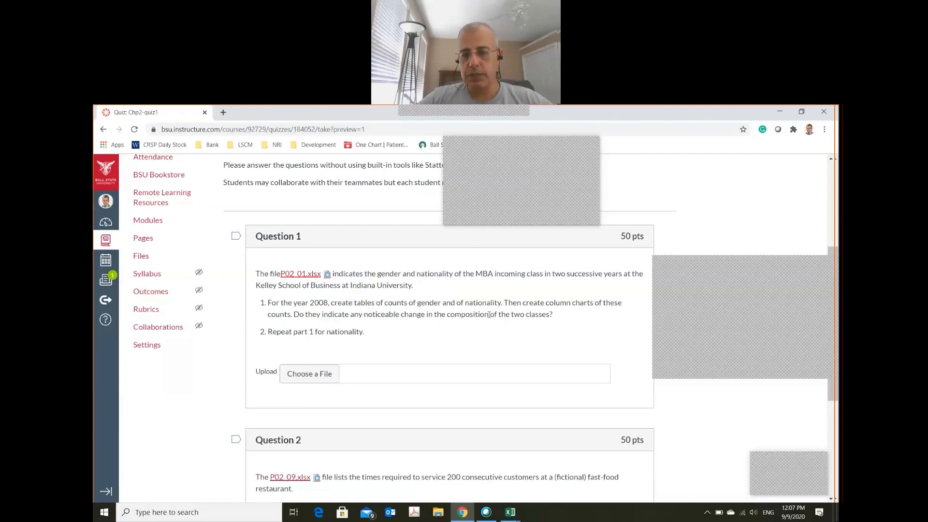
Switch to Excel and enter Gender, M and F in cells D3 to D5 of the Data 2008 sheet.
key(alt+Tab)
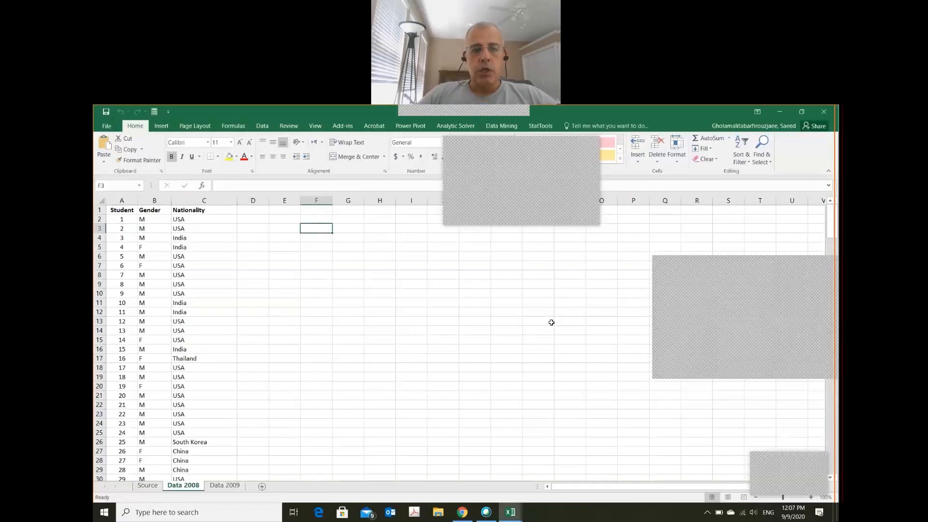
text(G)
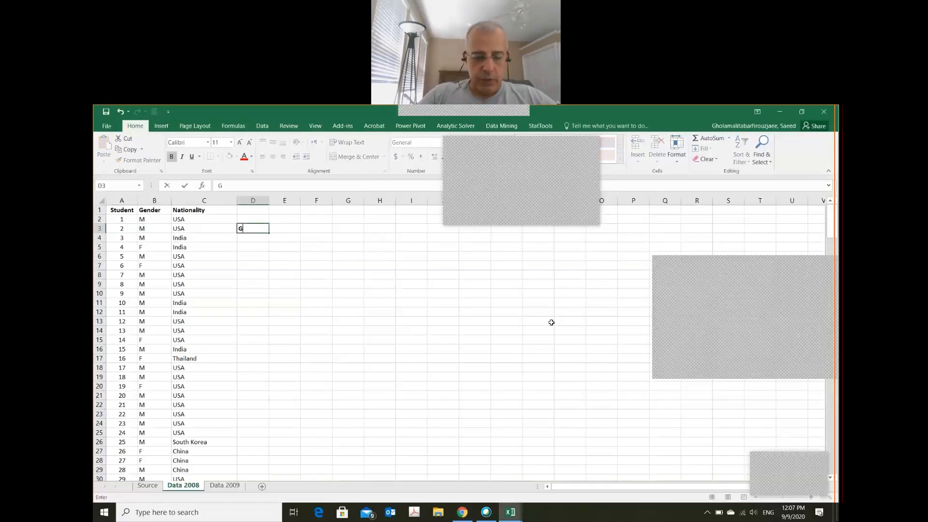
text(ender)
key(Return)
text(M)
key(Return)
text(F)
key(Return)
key(Up)
key(Up)
key(Right)
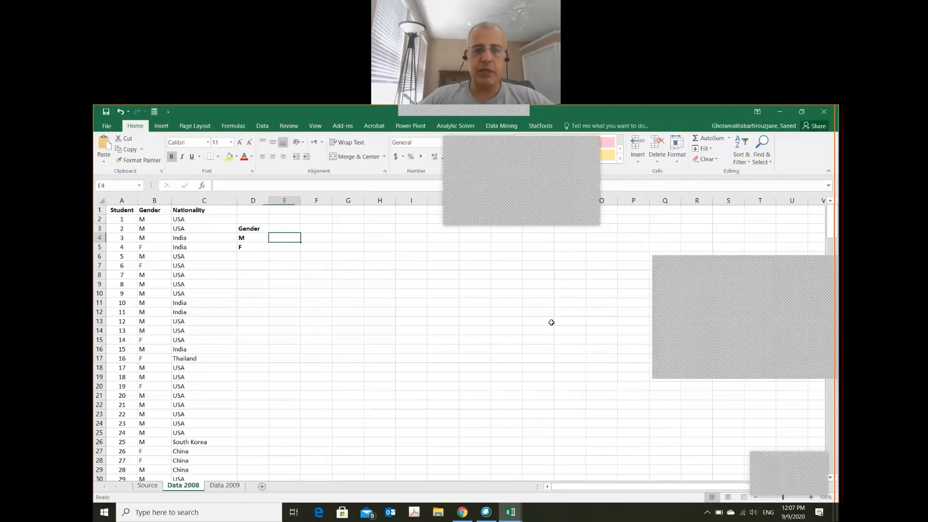
Examine the Gender column on the Data 2008 sheet from its first entry to its last row.
key(Left)
key(Left)
key(Left)
key(Left)
key(Up)
key(Up)
key(Up)
key(Right)
key(Down)
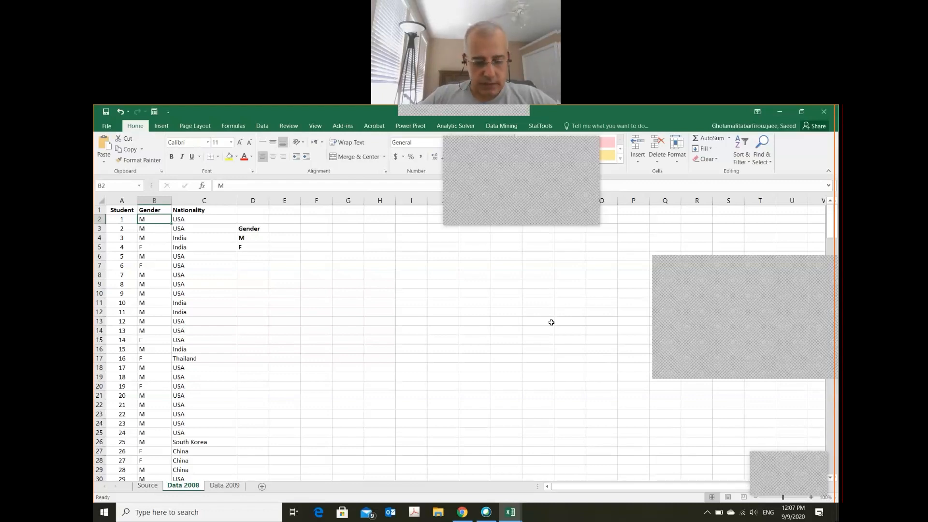
key(ctrl+End)
key(Left)
key(Left)
key(Left)
key(Right)
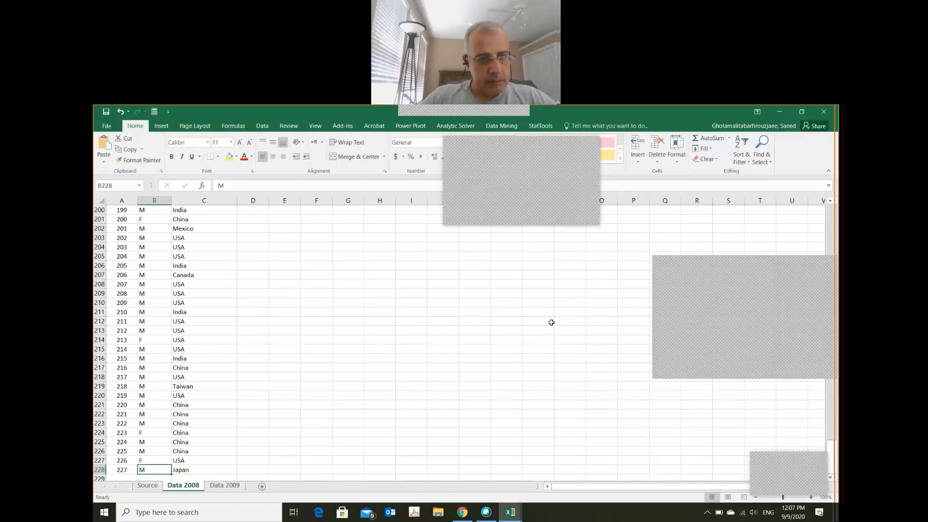
Enter the formula =COUNTIF($B$2:$B$229,"M") in cell E4 to count the male students.
scroll(551, 322, up, 20)
key(ctrl+Home)
key(Right)
key(Right)
key(Right)
key(Right)
key(Down)
key(Down)
key(Down)
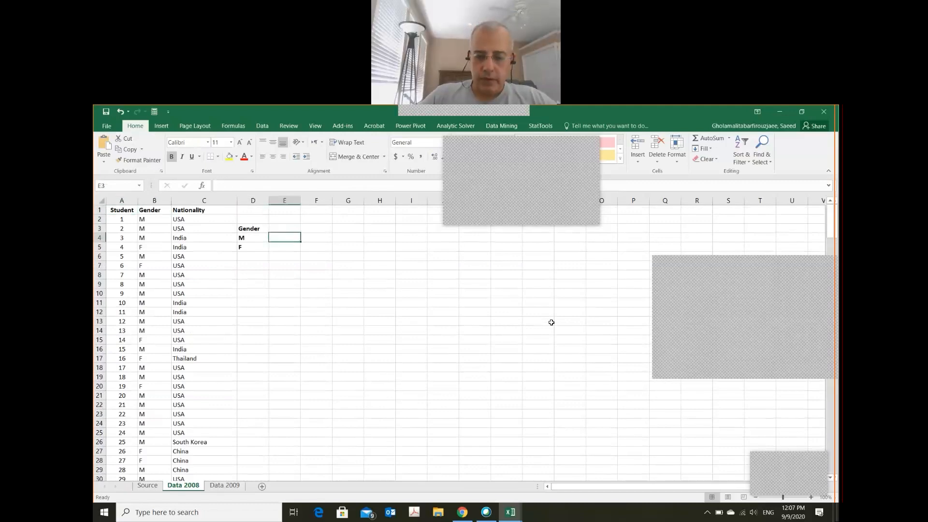
text(=)
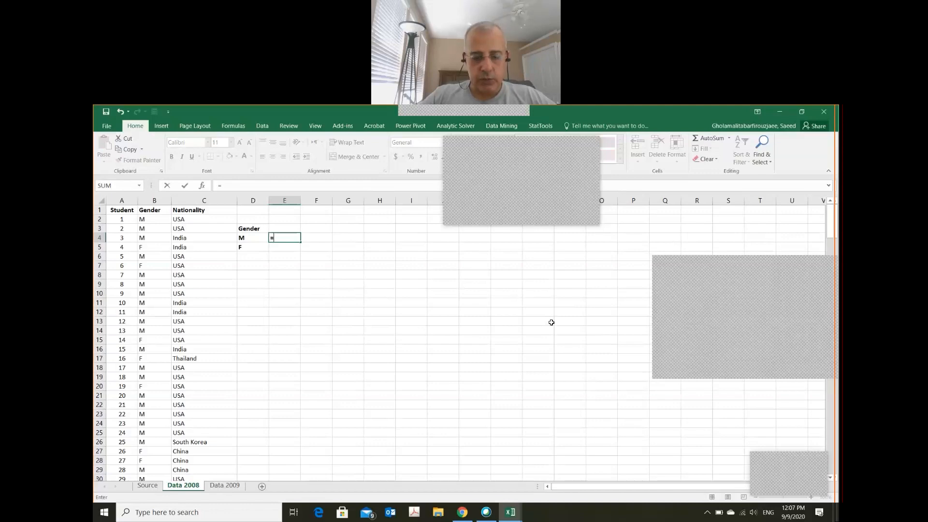
text(count)
key(Down)
key(Down)
key(Down)
key(Tab)
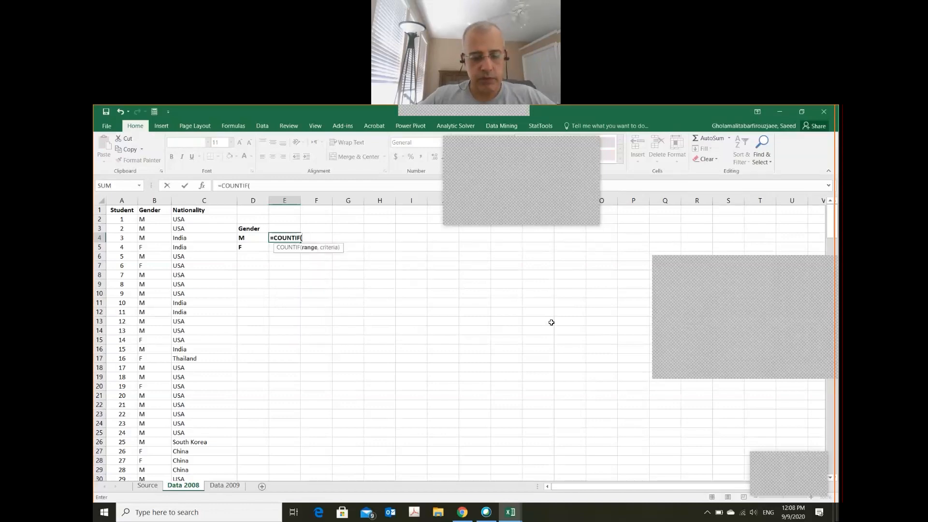
text($b)
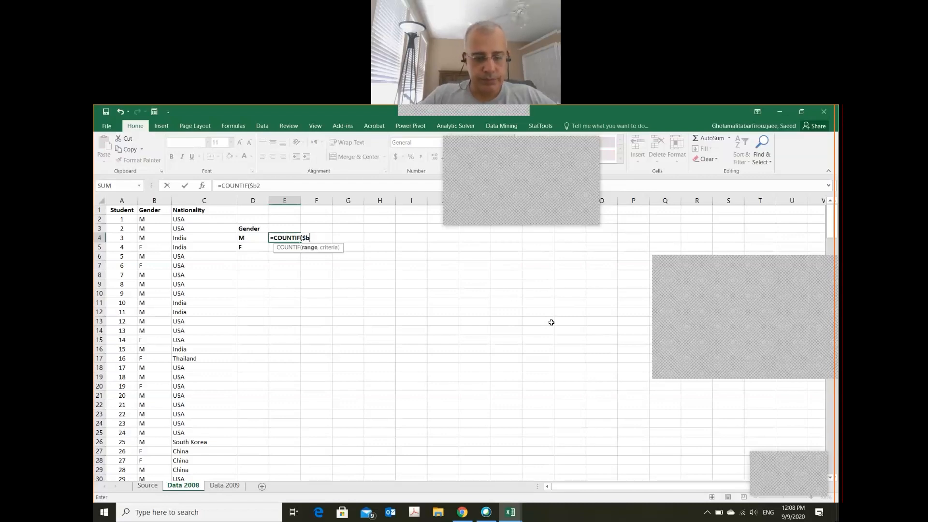
text($2,)
key(BackSpace)
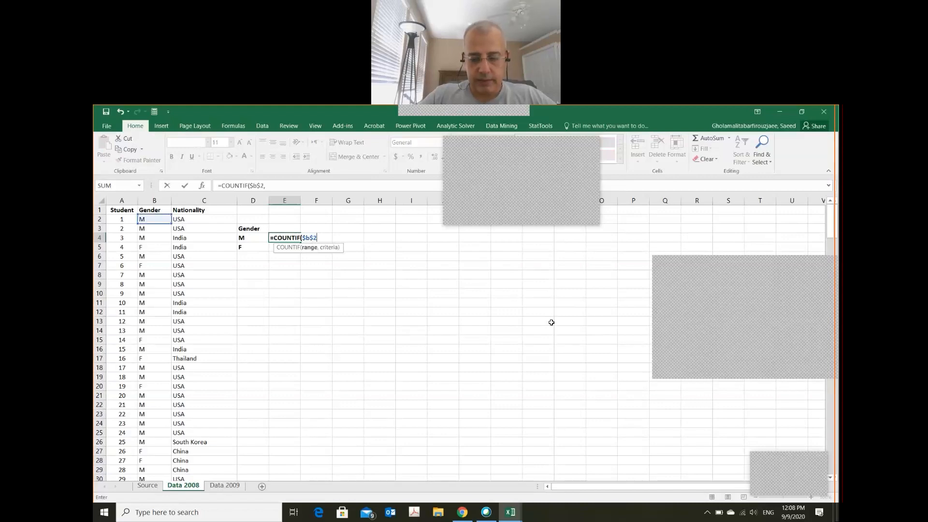
text(:$b$)
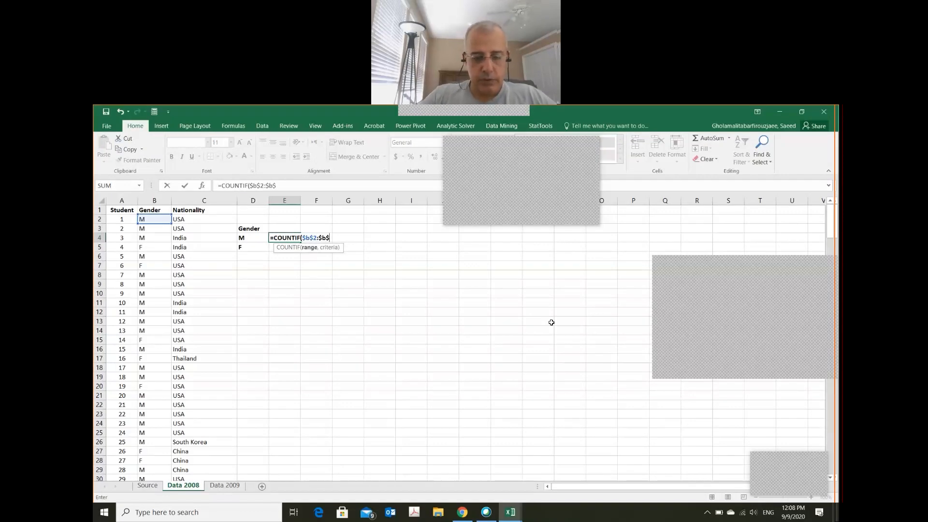
text(229)
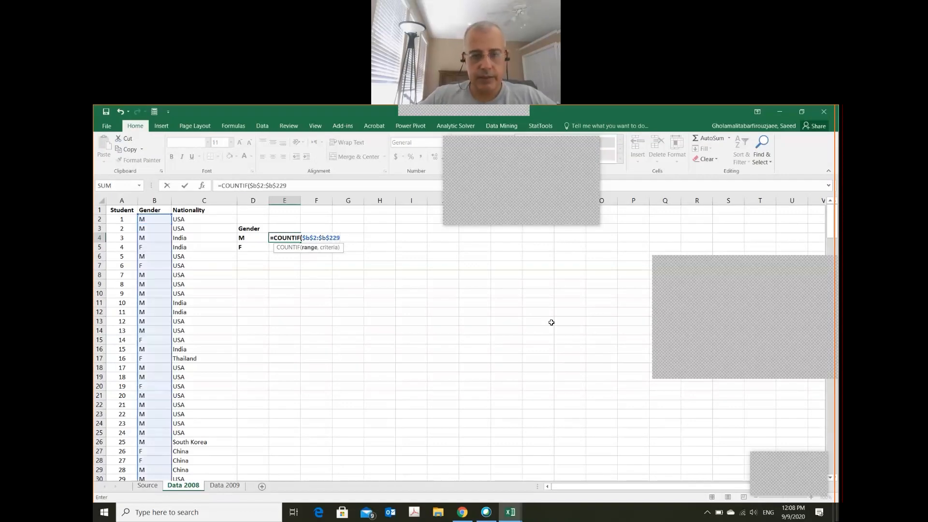
text(,)
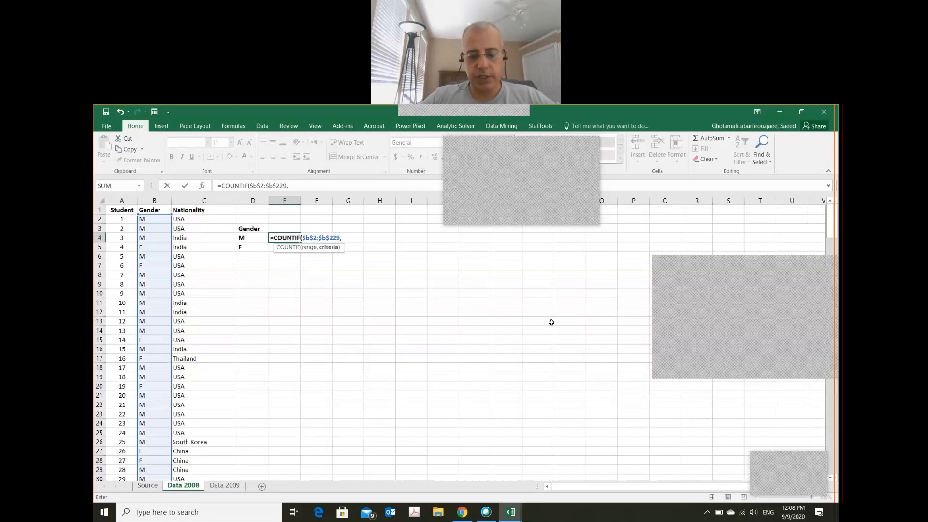
text("M"))
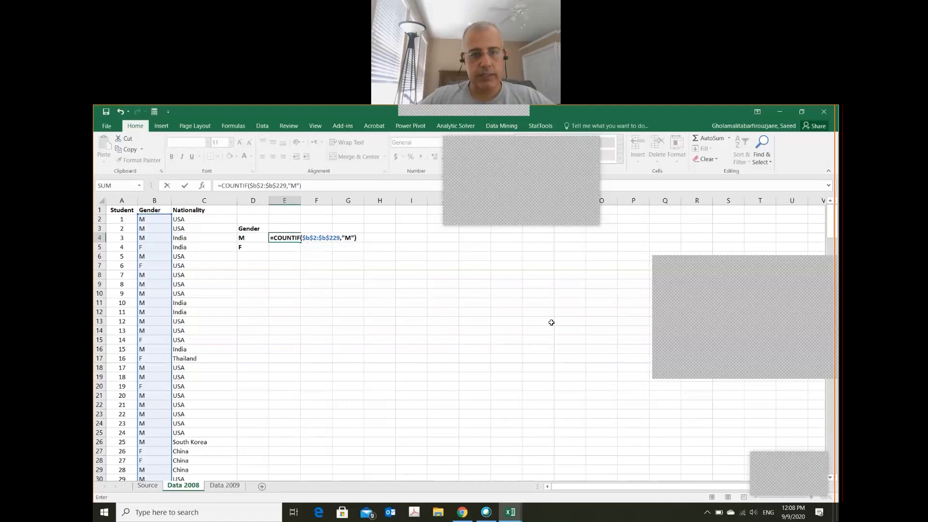
key(Return)
Copy the COUNTIF formula from E4 to E5 and change its criterion to "F".
key(Up)
key(ctrl+c)
key(Down)
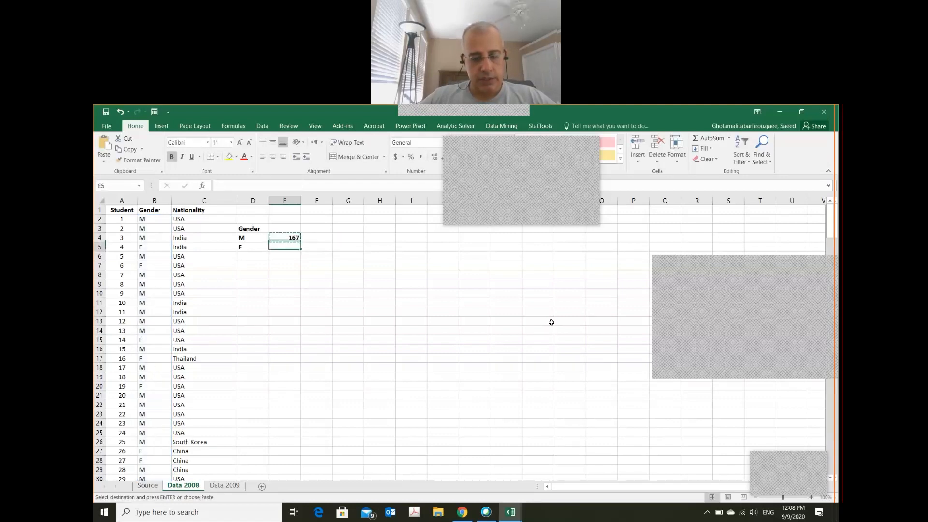
key(ctrl+v)
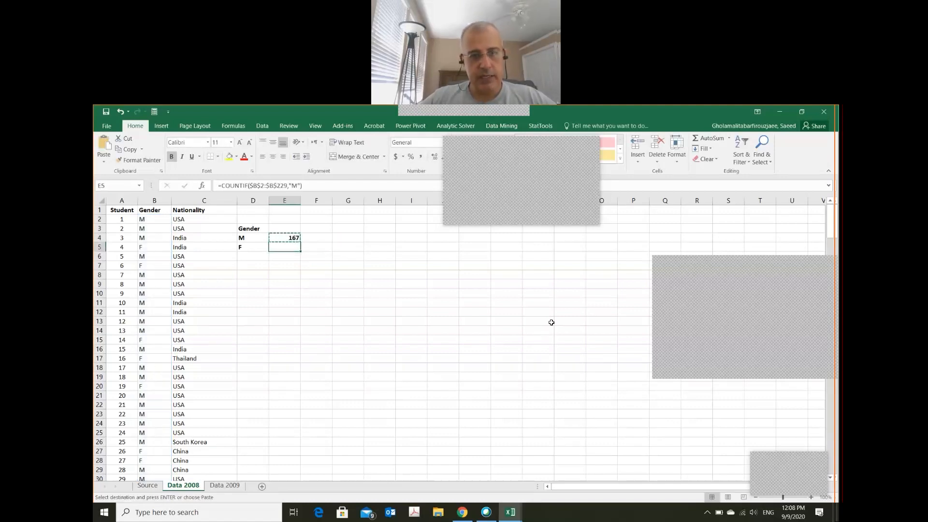
click(293, 186)
key(Delete)
text(F)
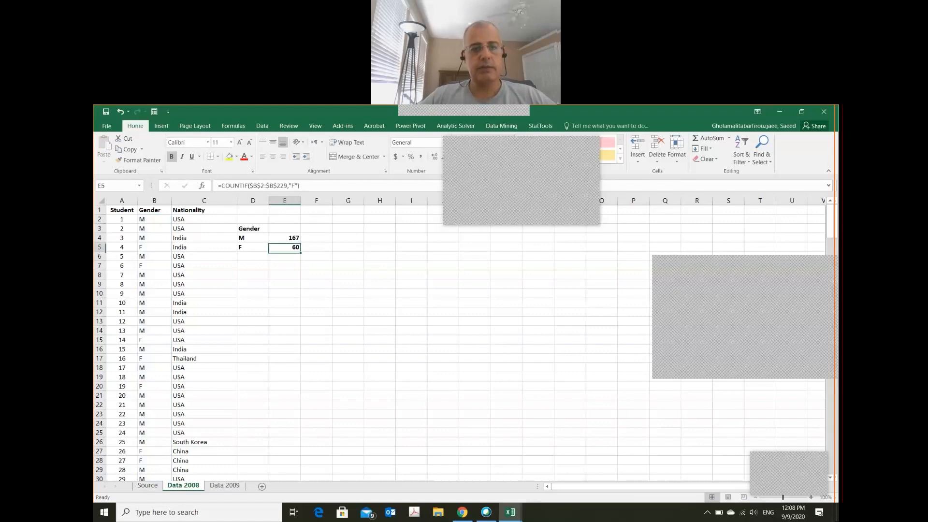
Enter the column headings count in cell E3 and Percentage in cell F3 of the gender table.
key(Up)
key(Up)
key(Up)
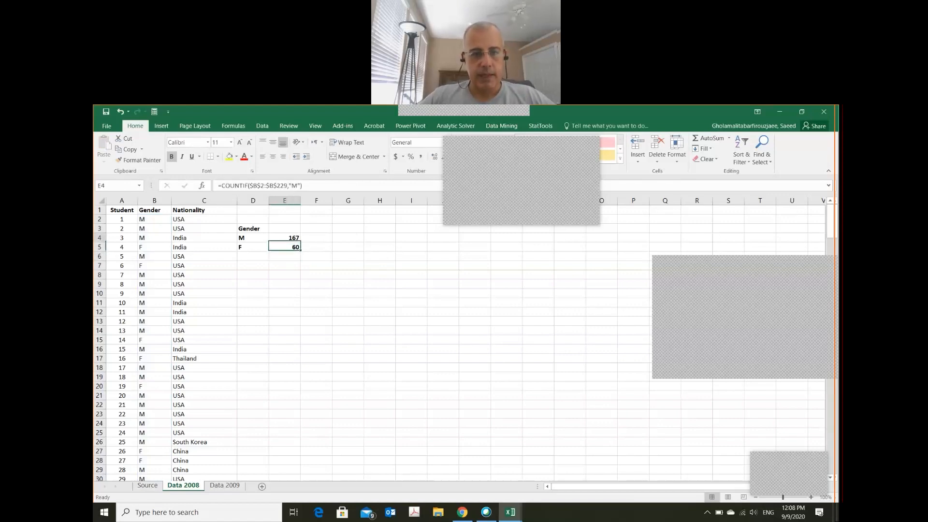
text(count)
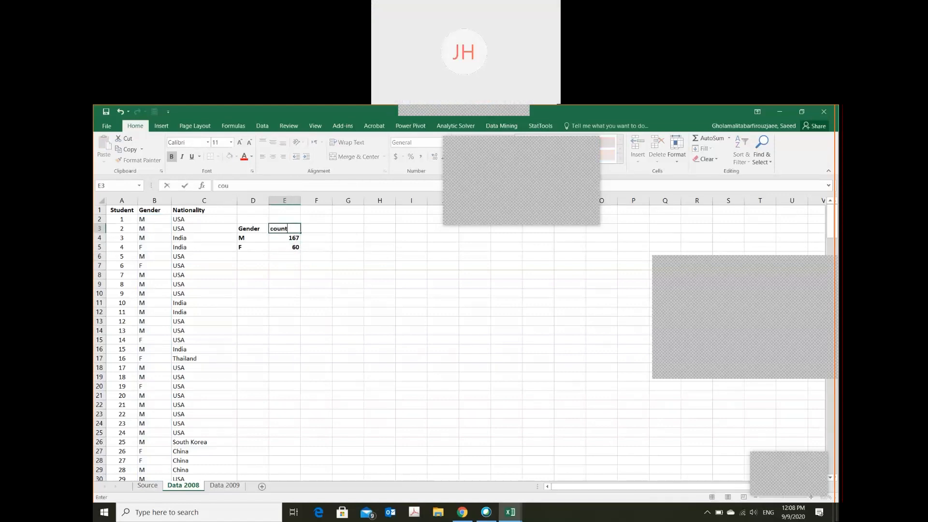
key(Tab)
text(Percentage)
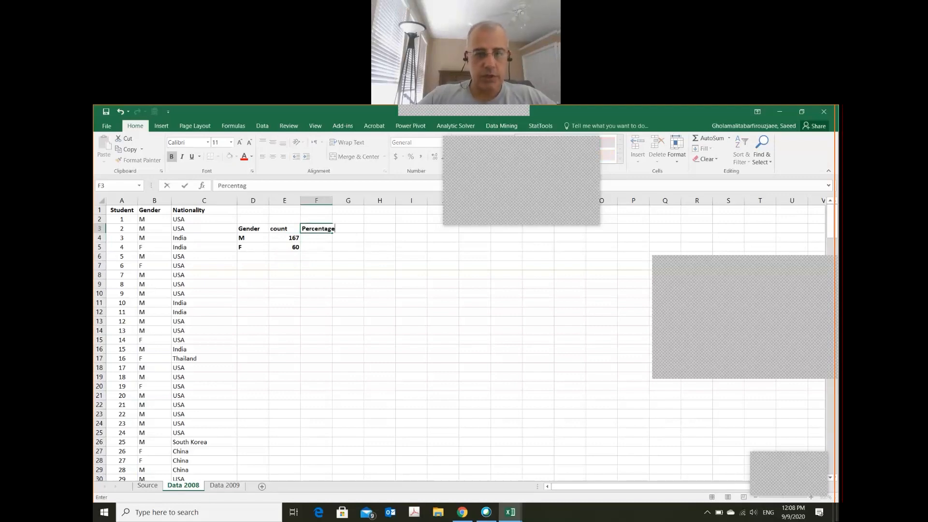
key(Return)
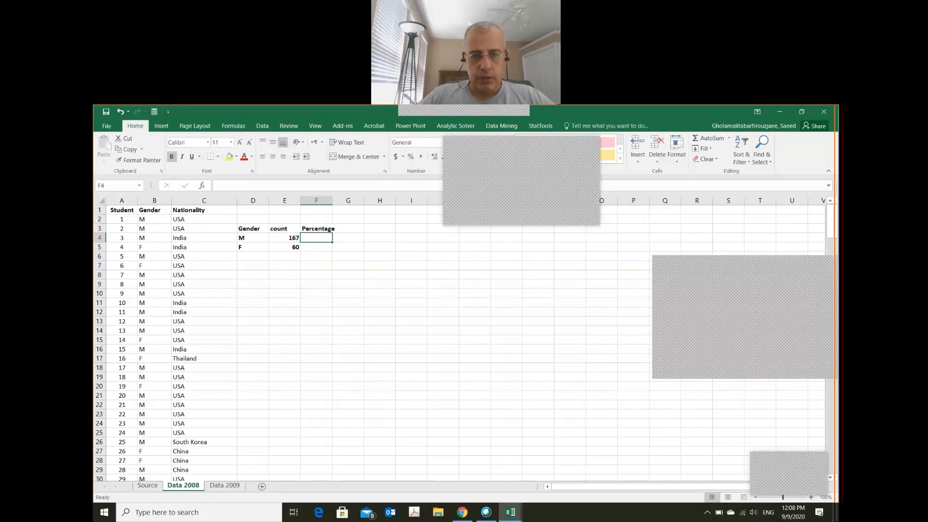
Enter the row label Total in cell D6 below the F row.
key(Down)
key(Down)
key(Left)
key(Left)
text(T)
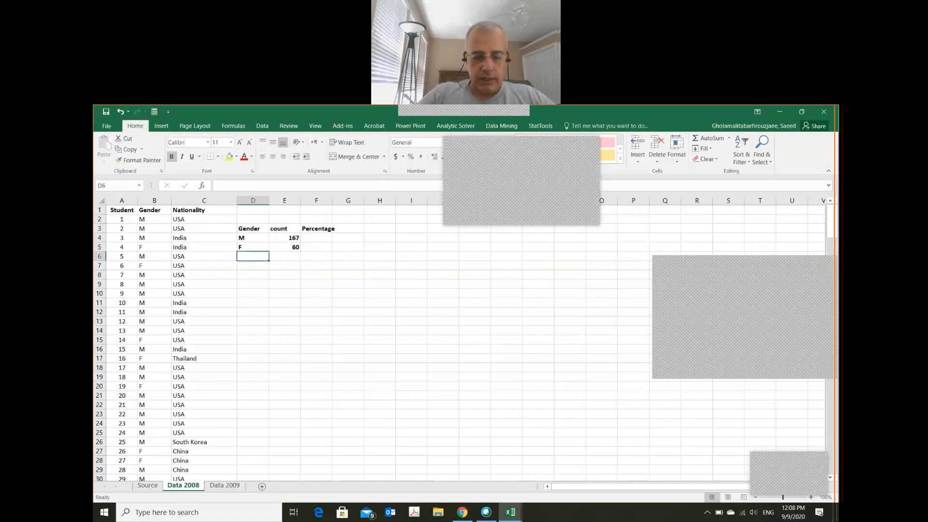
text(ota)
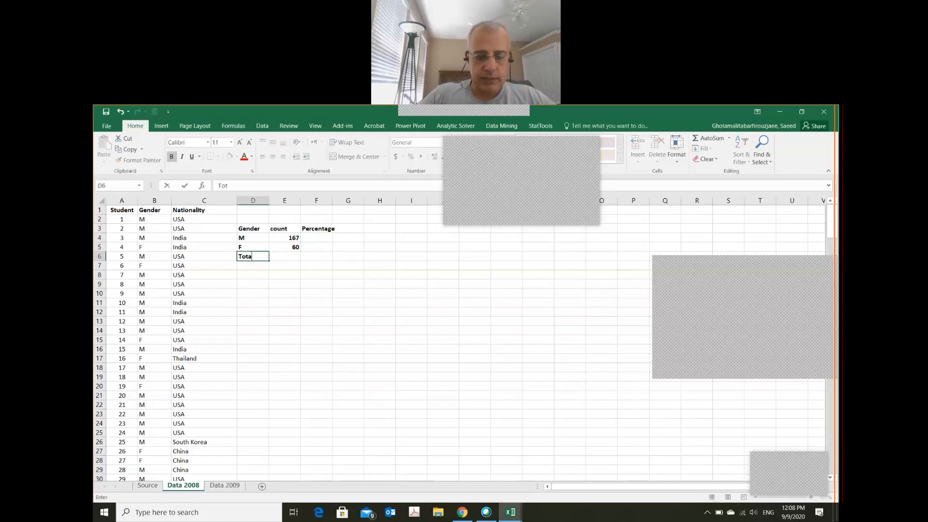
text(l)
Enter the formula =SUM(E4:E5) in cell E6 to total the gender counts.
key(Right)
text(=sum)
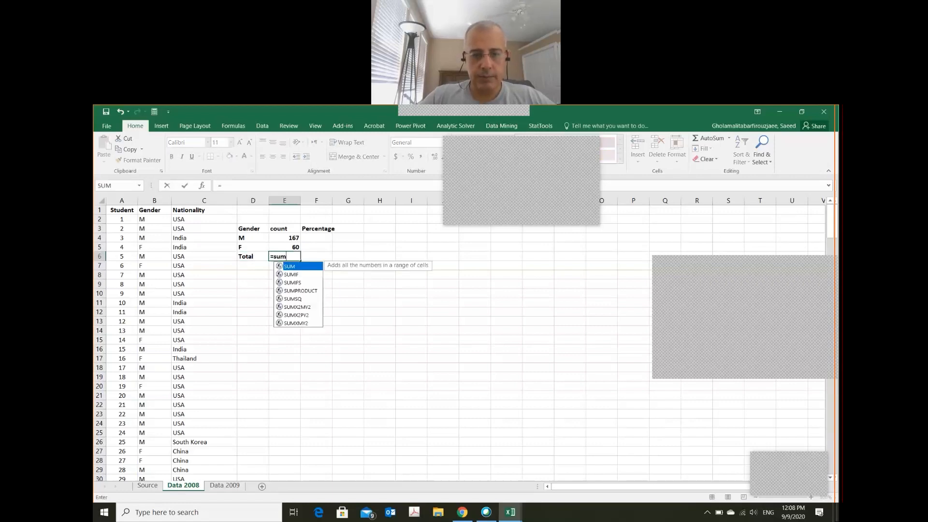
key(Tab)
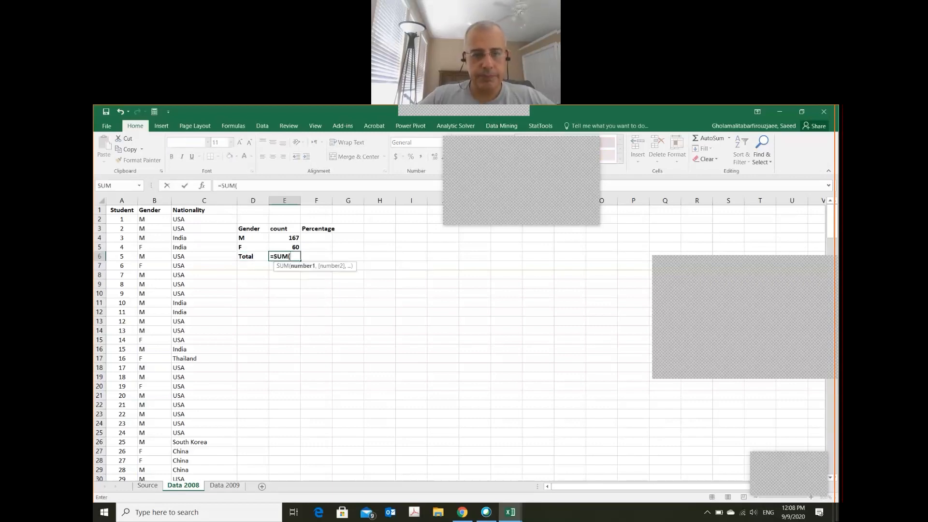
drag(288, 235, 287, 245)
key(Return)
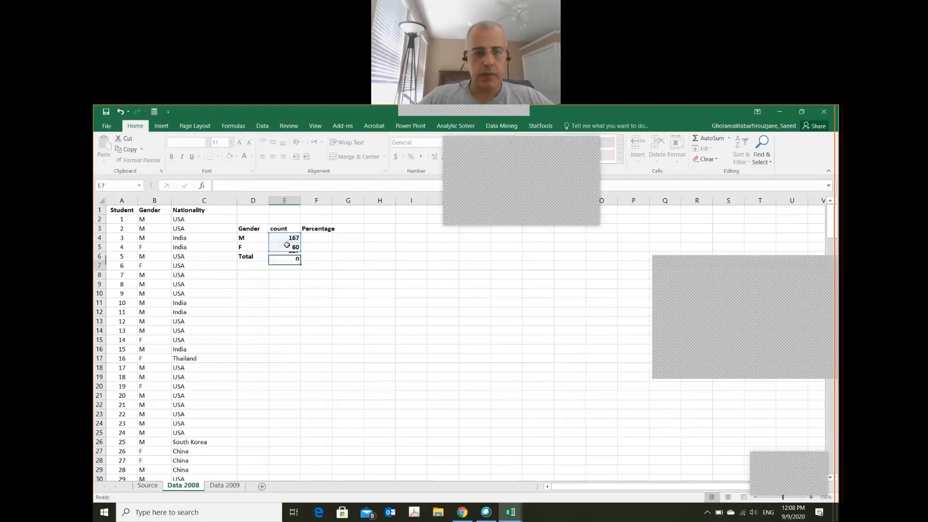
key(Up)
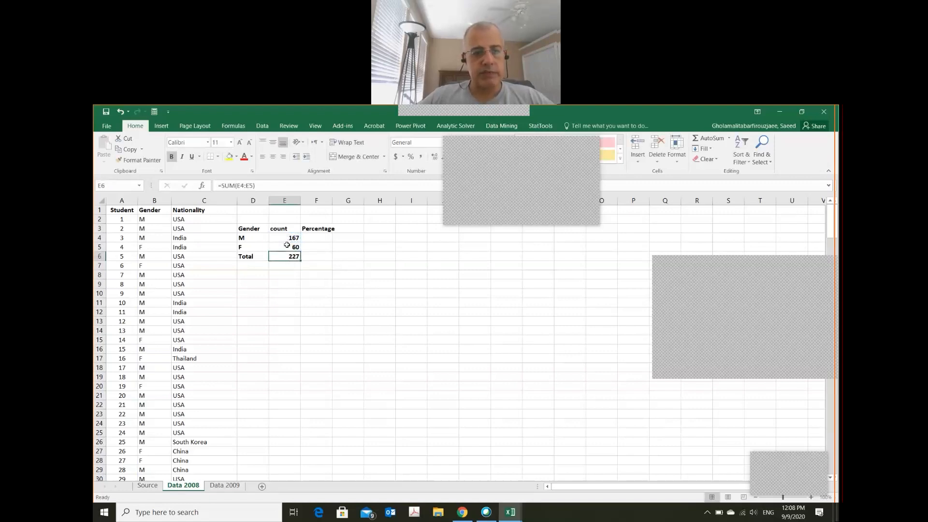
Check the last student number in column A against the total in the gender table.
key(Left)
key(Left)
key(Left)
key(Left)
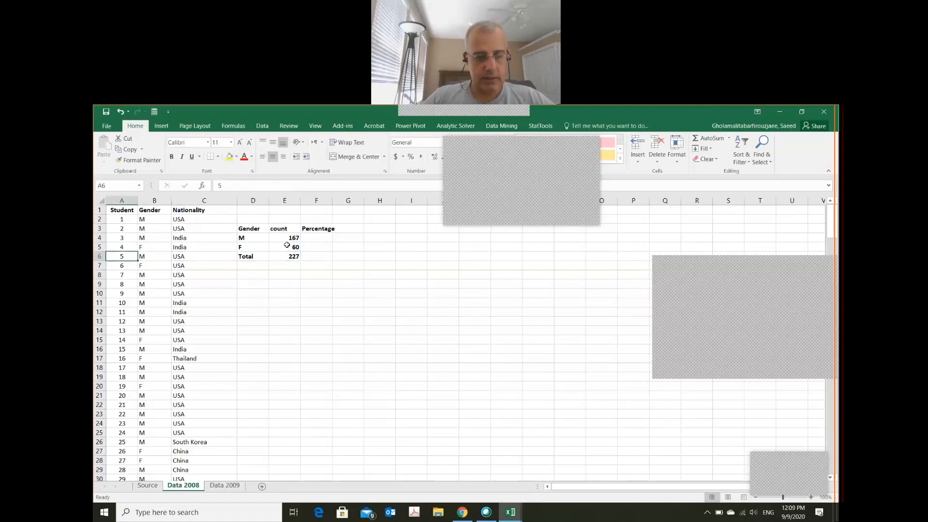
key(ctrl+End)
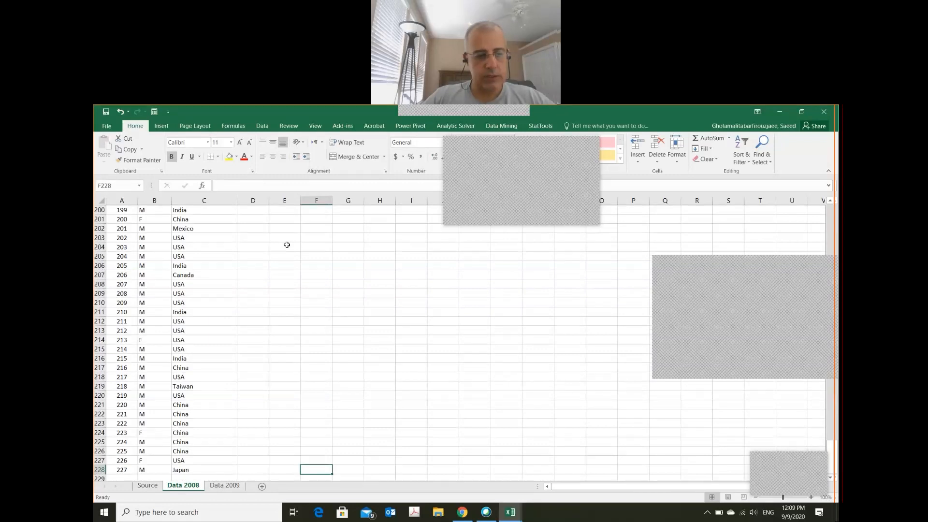
key(Left)
key(Left)
key(Left)
key(Left)
key(Left)
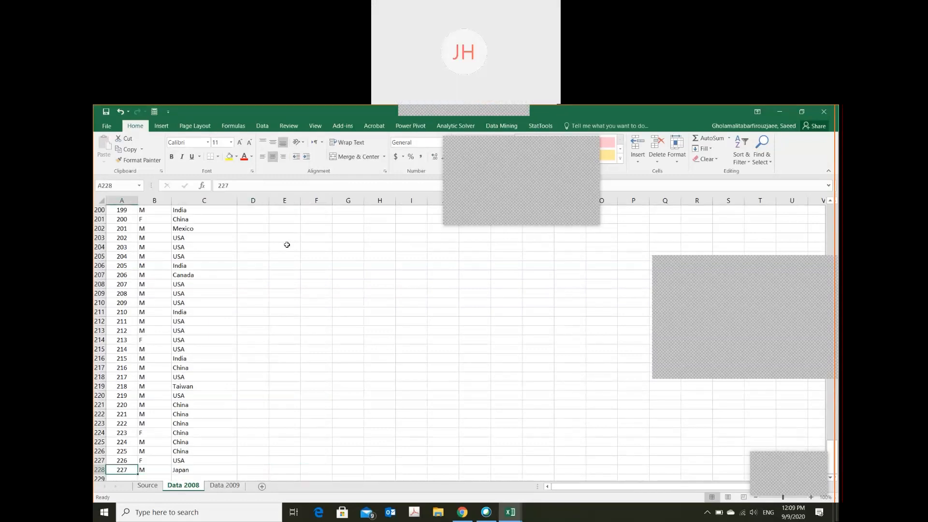
key(ctrl+Home)
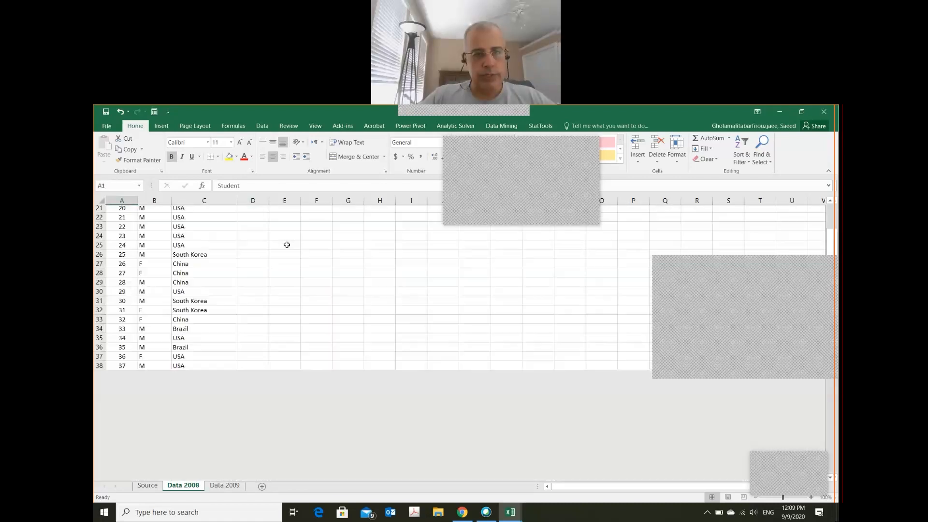
Review the ranges used by the COUNTIF formulas in cells E4 and E5, leaving both formulas as they are.
click(289, 238)
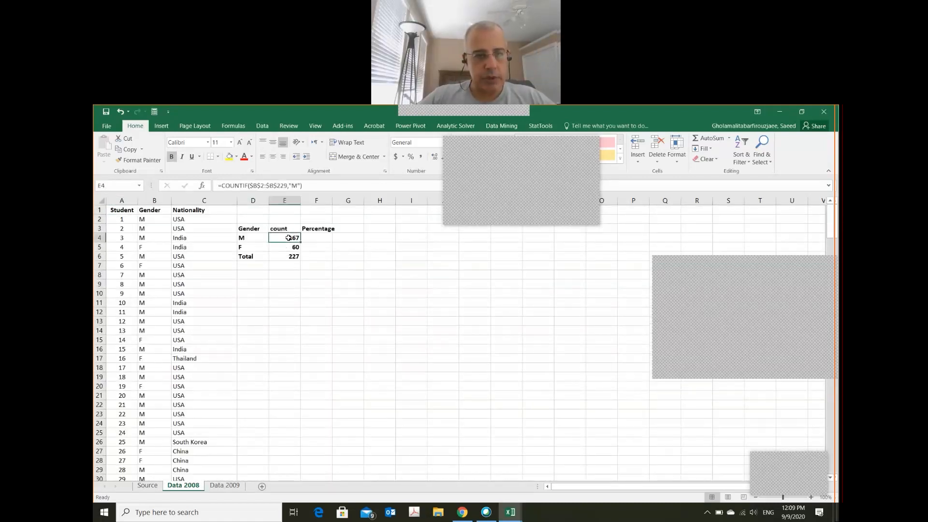
click(286, 186)
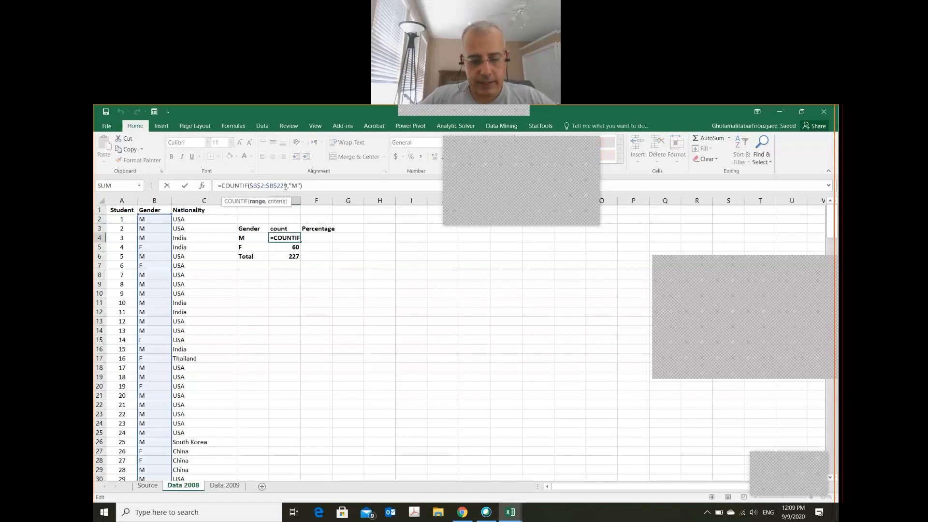
key(Return)
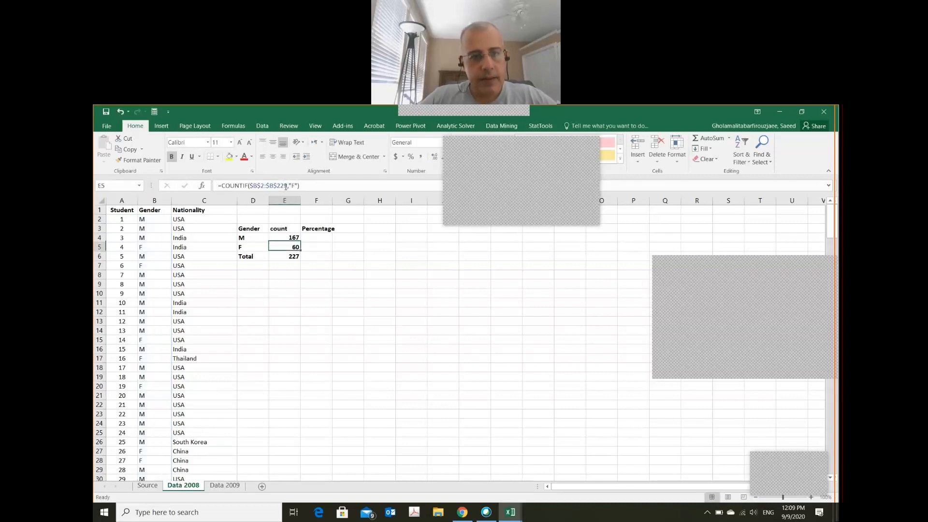
click(286, 187)
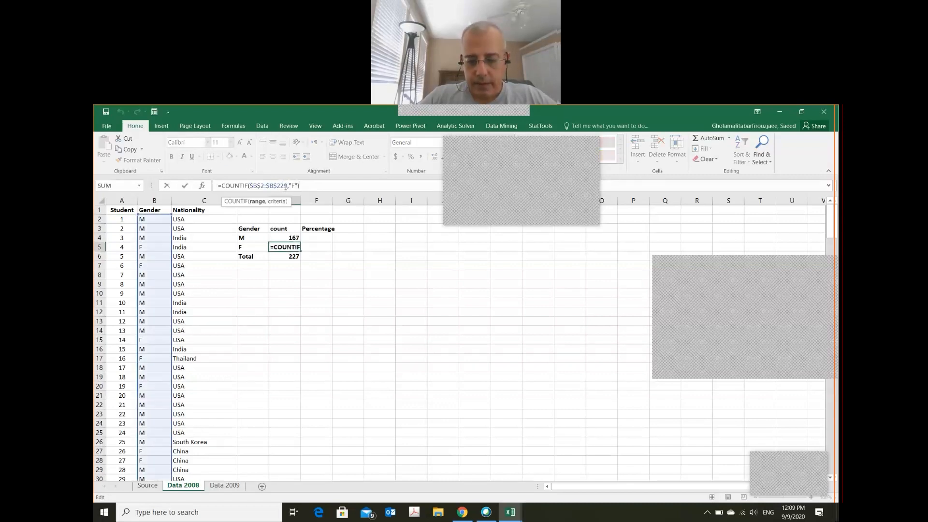
key(Return)
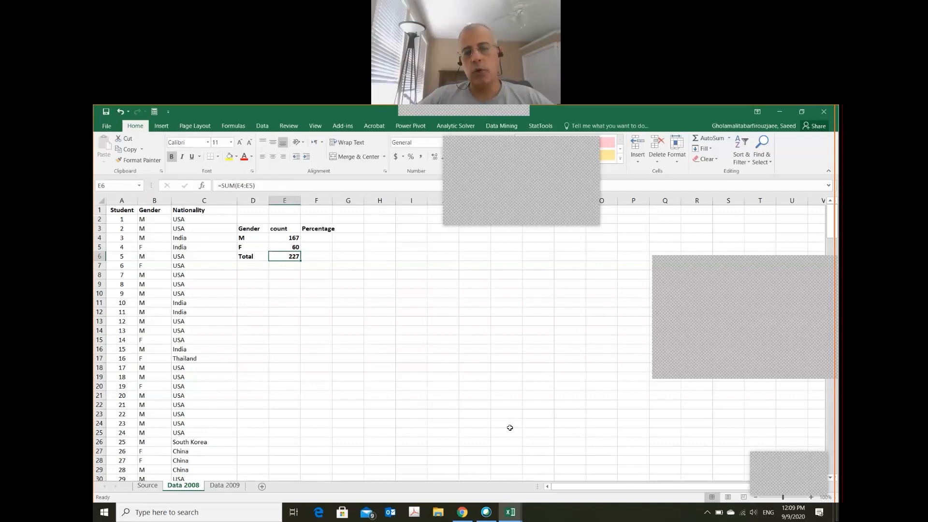
Enter the formula =E4/E6 in cell F4 to calculate the male share of the total.
key(Up)
key(Up)
key(Right)
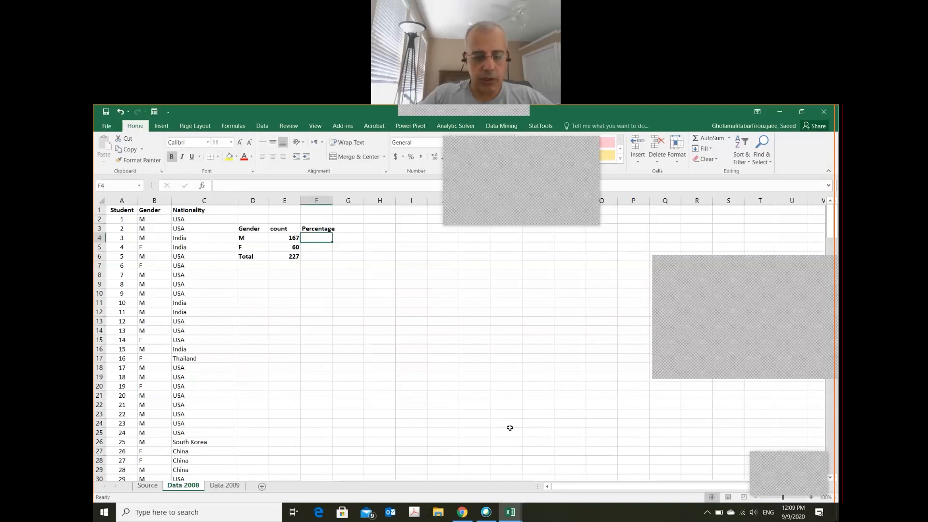
text(e)
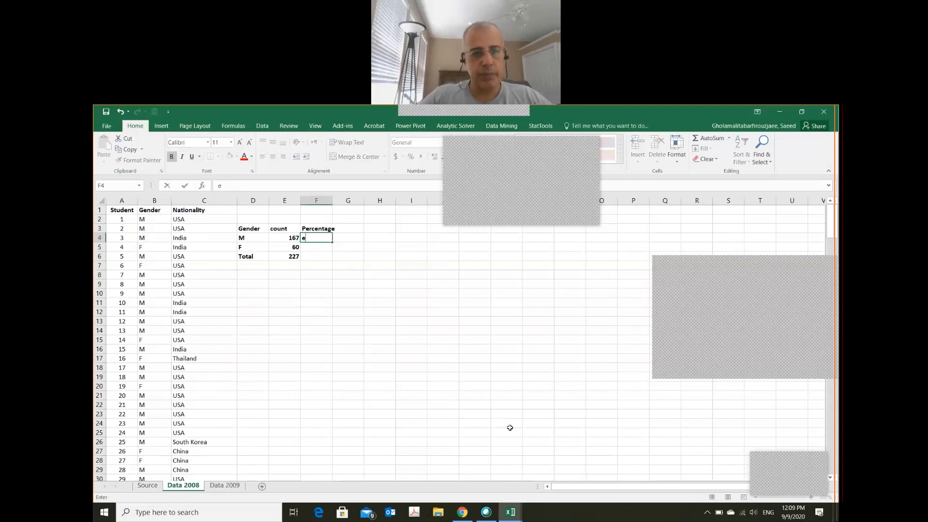
text(4)
key(BackSpace)
key(BackSpace)
text(=e4)
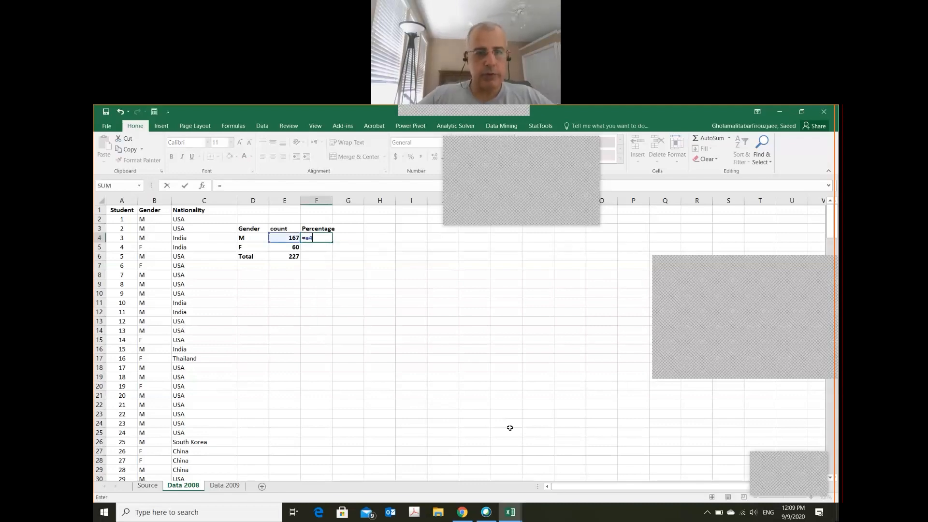
text(/sum)
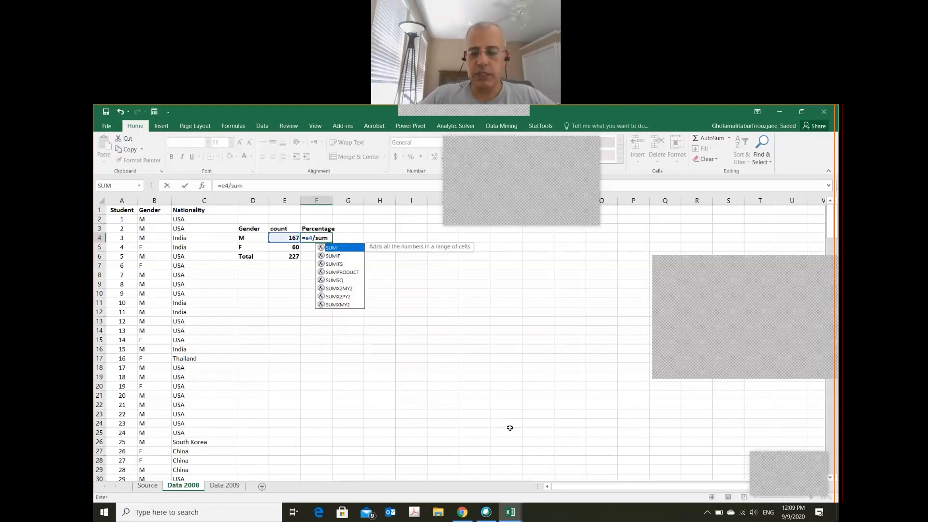
key(BackSpace)
key(BackSpace)
key(BackSpace)
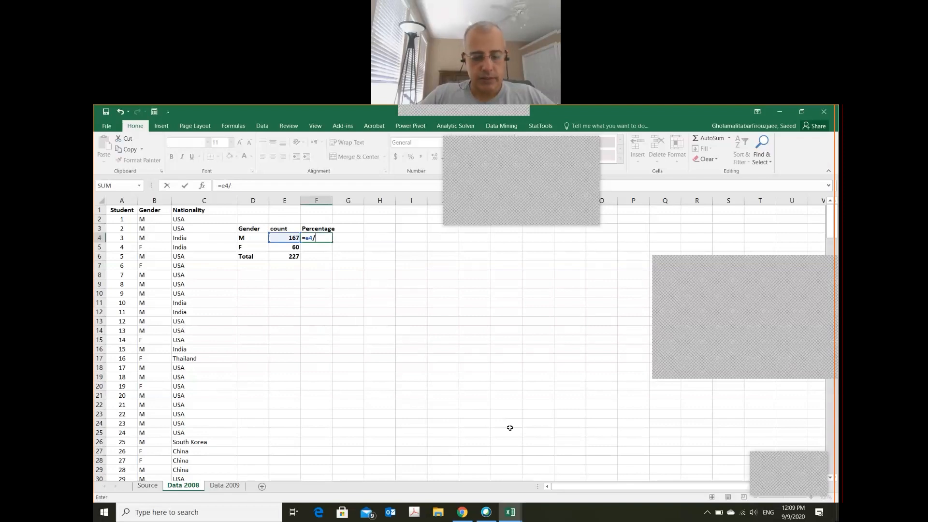
text(e6)
key(Return)
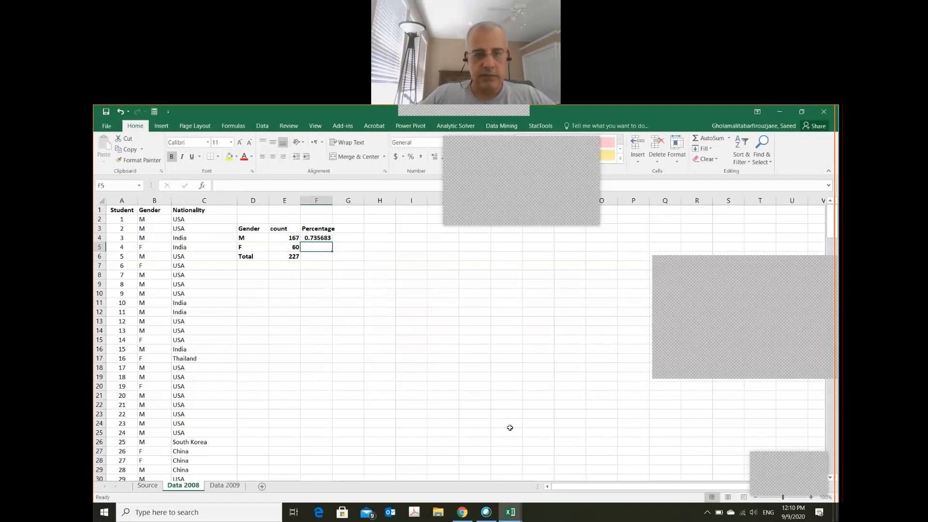
Enter the formula =E5/E6 in cell F5 to calculate the female share of the total.
text(=)
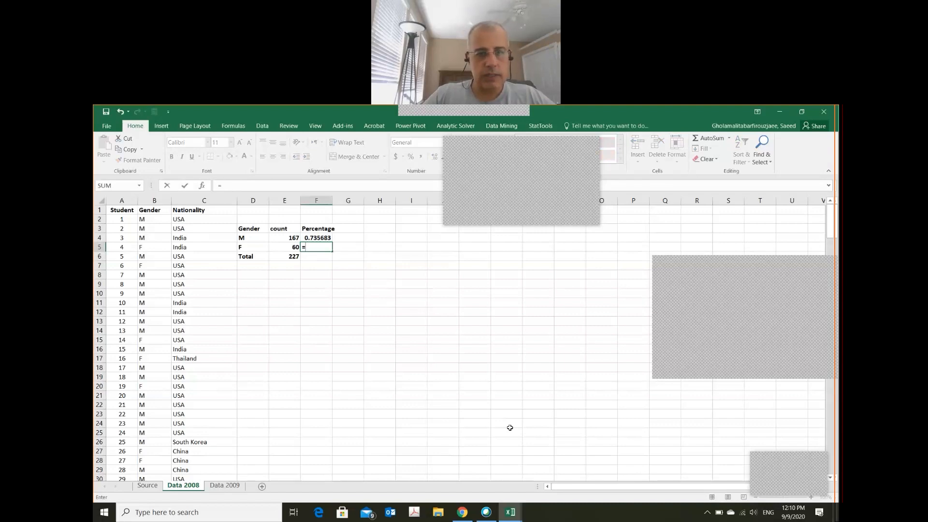
text(e5/)
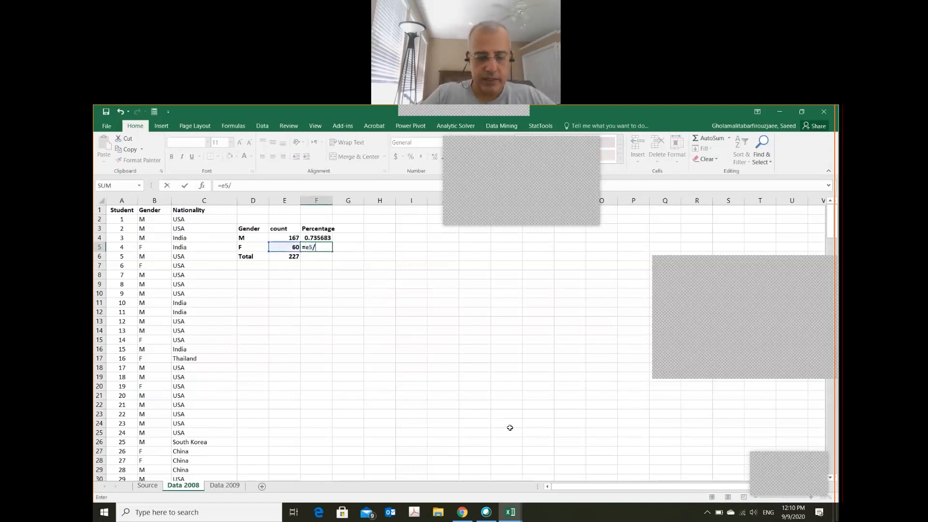
text(e6)
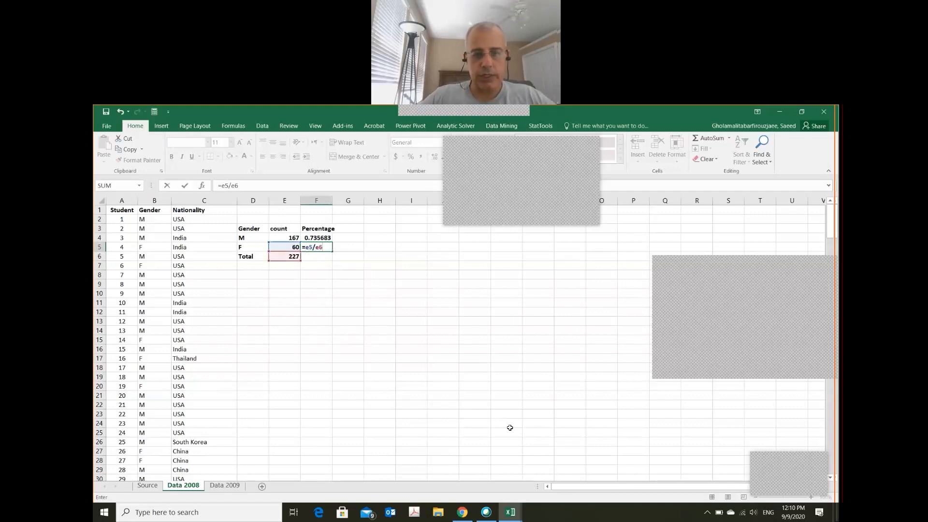
key(Return)
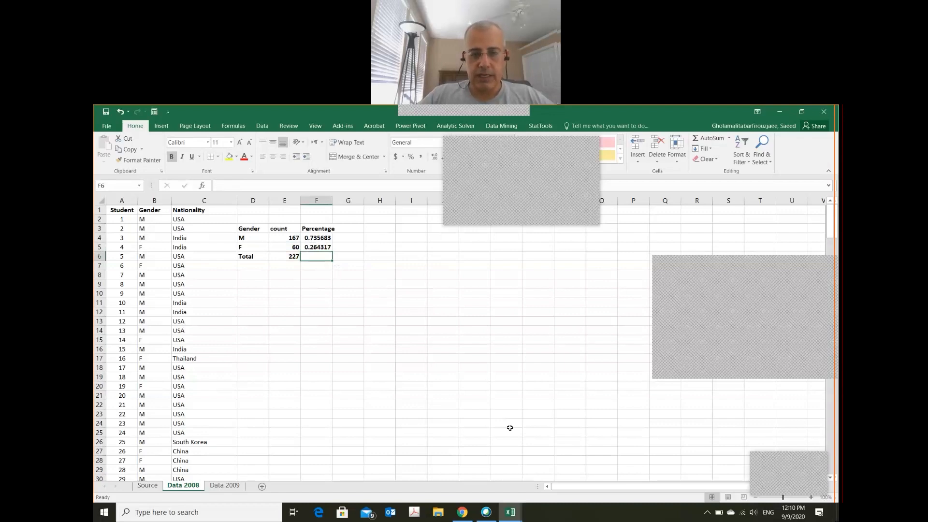
Enter the formula =SUM(F4:F5) in cell F6 to total the percentages.
text(=sum)
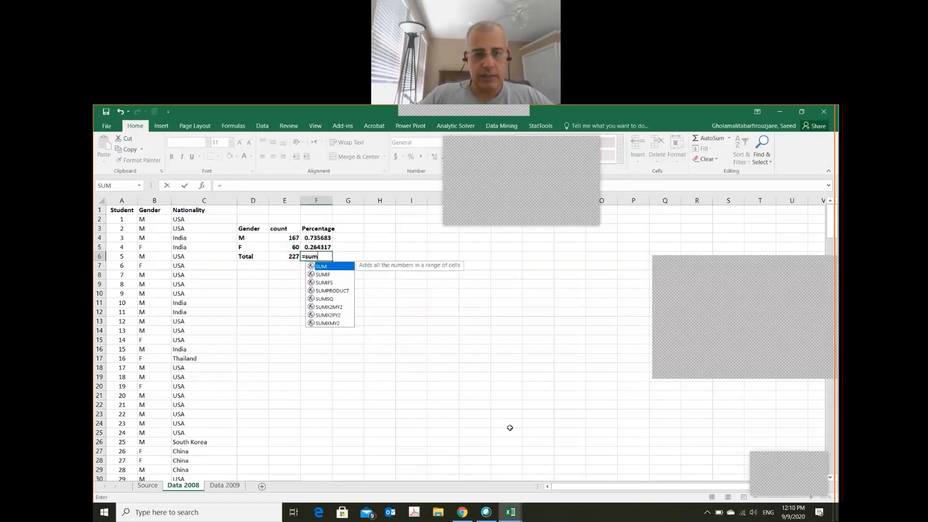
key(Tab)
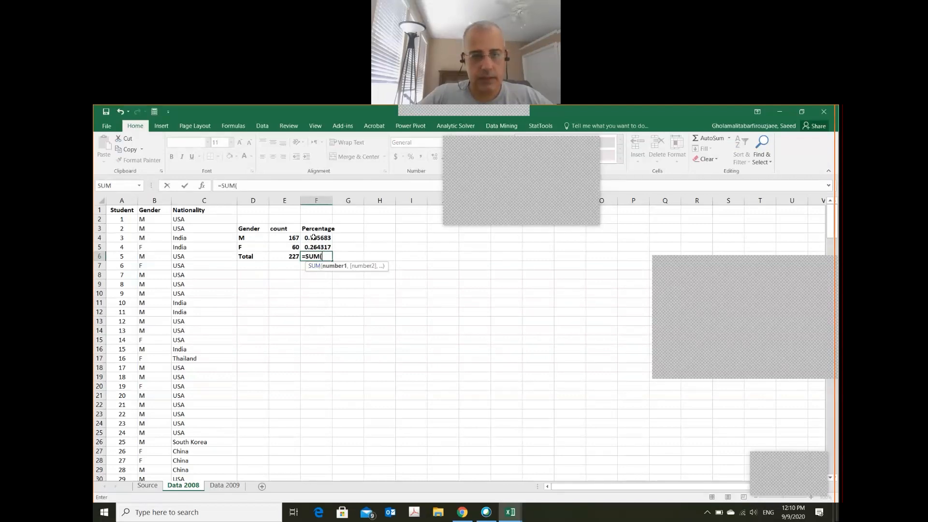
drag(313, 238, 313, 246)
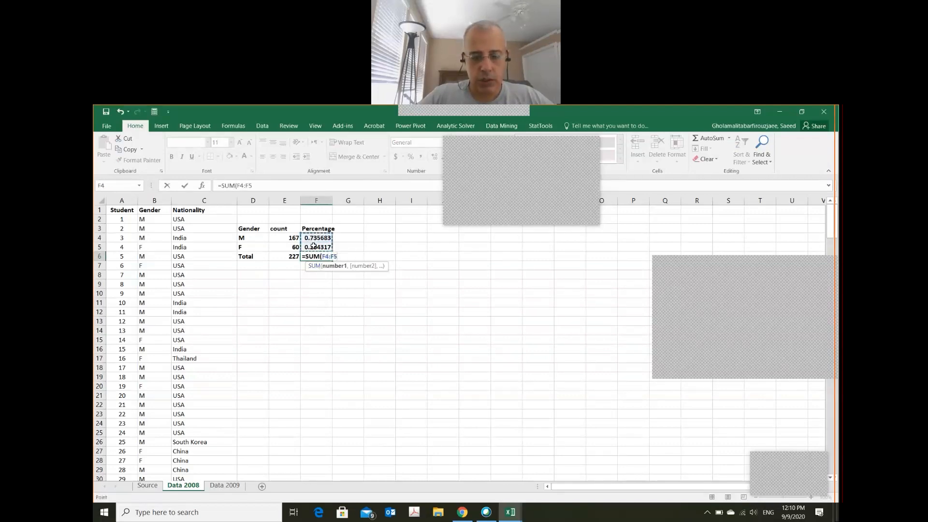
text())
key(Return)
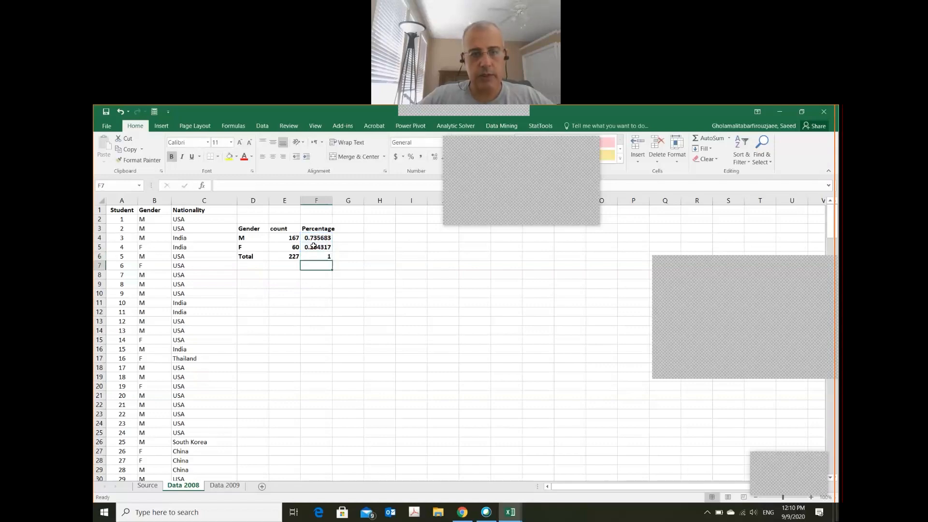
key(Up)
Go to the first entry of the Nationality column in cell C2.
key(Down)
key(Down)
key(Left)
key(Left)
key(Left)
key(Left)
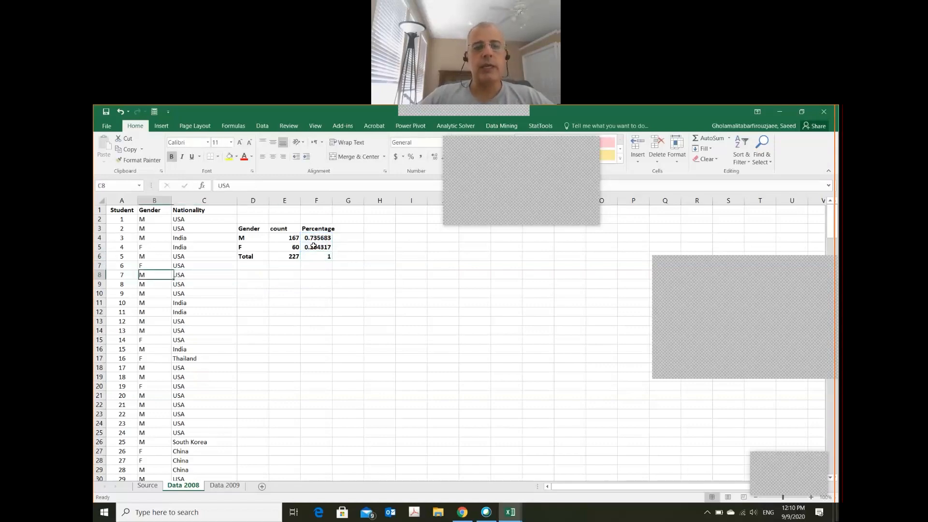
key(Up)
key(Up)
key(Up)
key(Up)
key(Up)
key(Up)
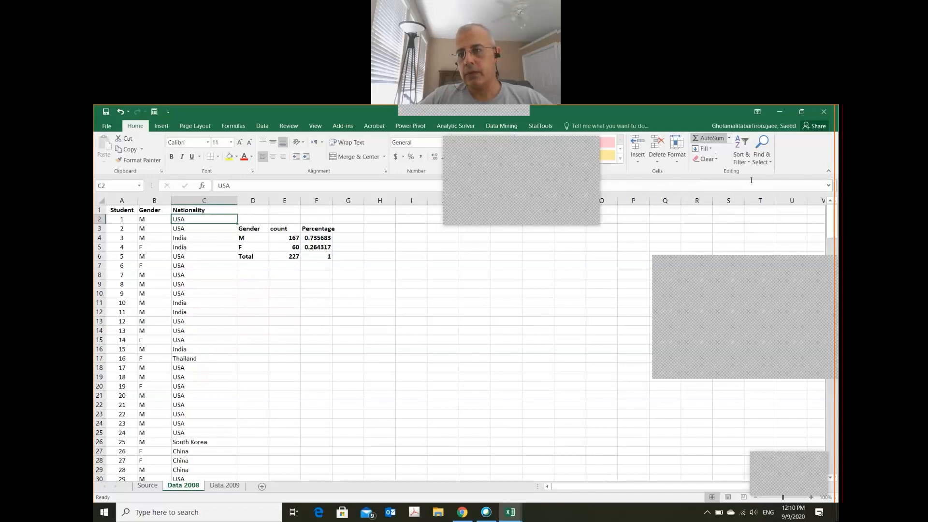
click(747, 163)
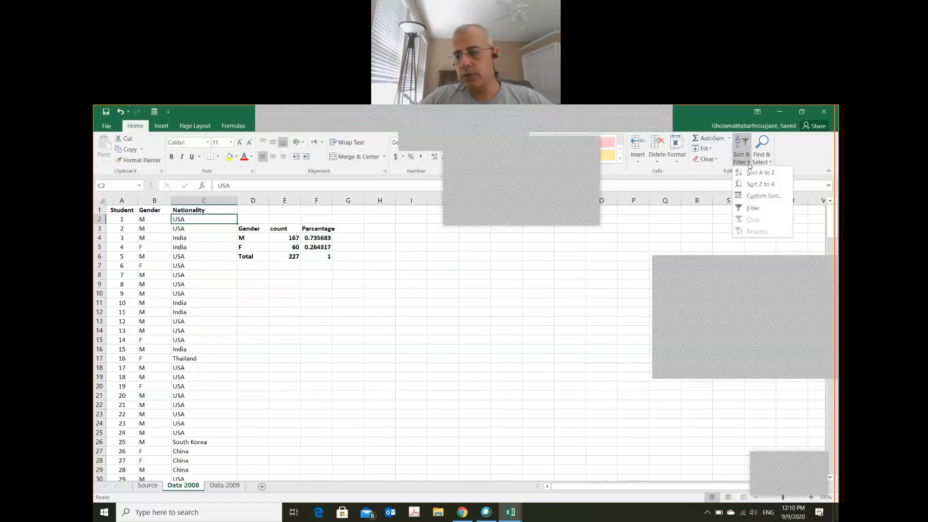
click(761, 202)
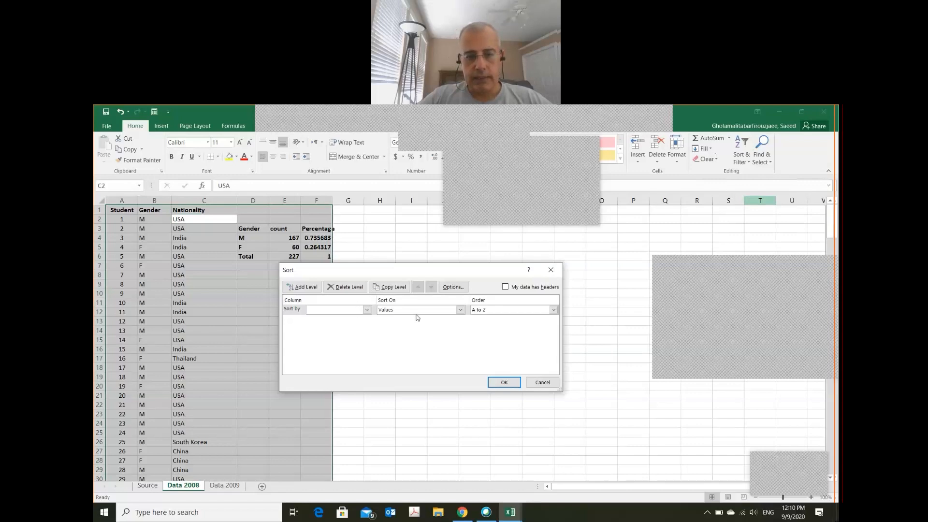
click(460, 310)
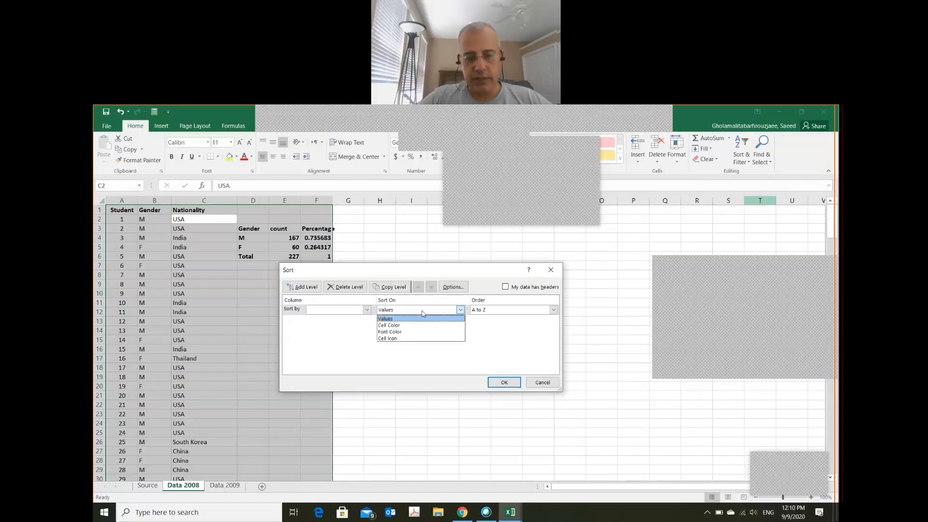
click(423, 312)
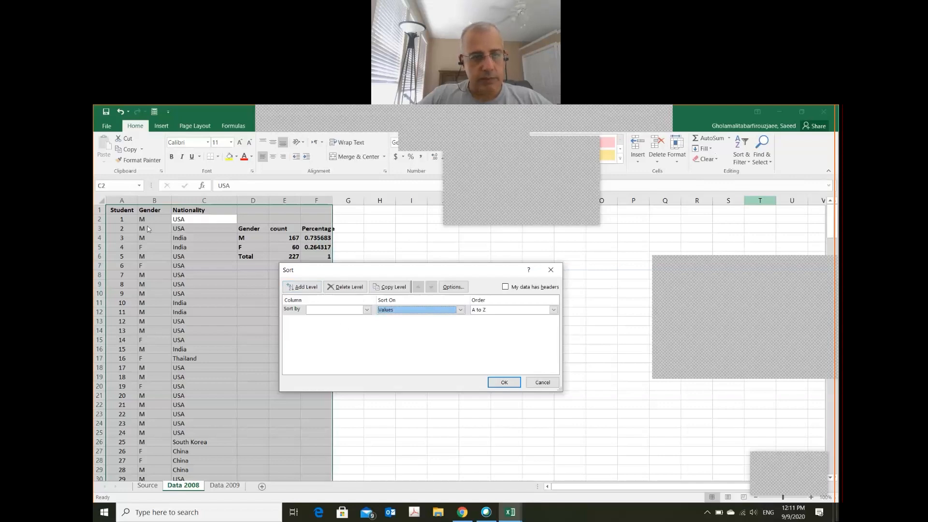
key(Escape)
Select the full student data range A1:C228, leaving out the gender summary table.
key(Left)
key(Left)
key(Up)
key(shift+Right)
key(shift+Right)
key(shift+Right)
key(shift+Left)
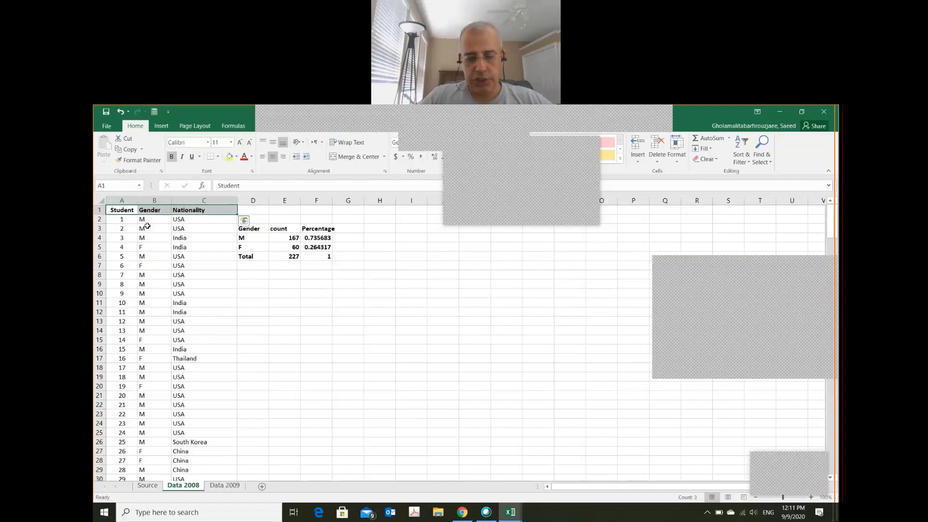
key(ctrl+shift+End)
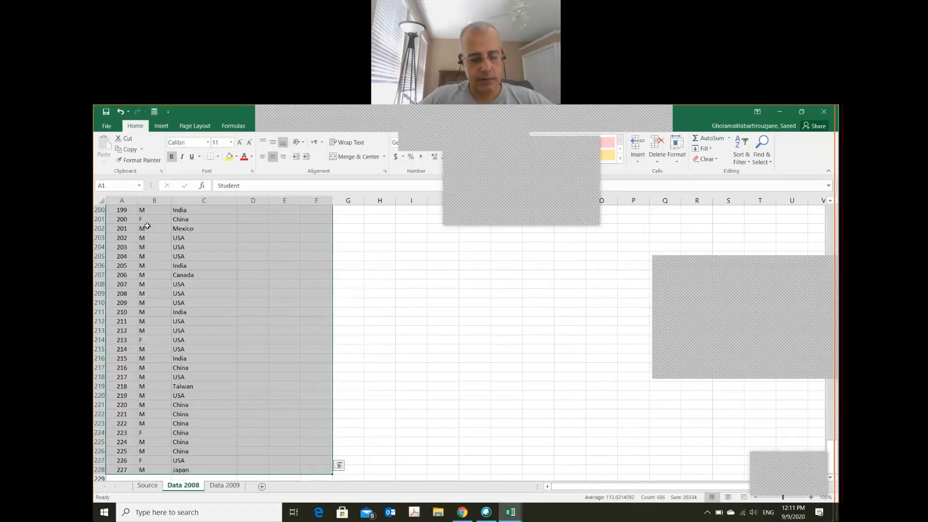
key(shift+Left)
key(shift+Left)
key(shift+Left)
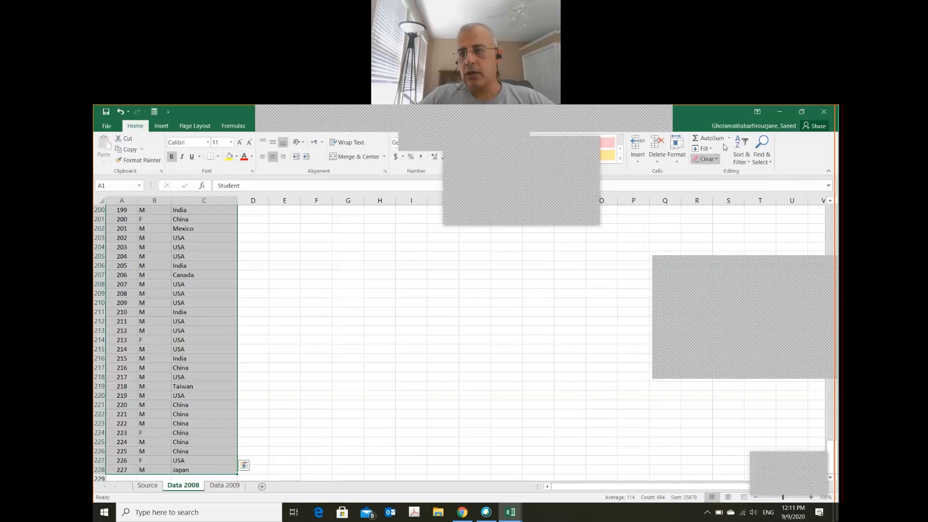
Apply a custom sort to the student data by Nationality on values, in A to Z order.
click(743, 157)
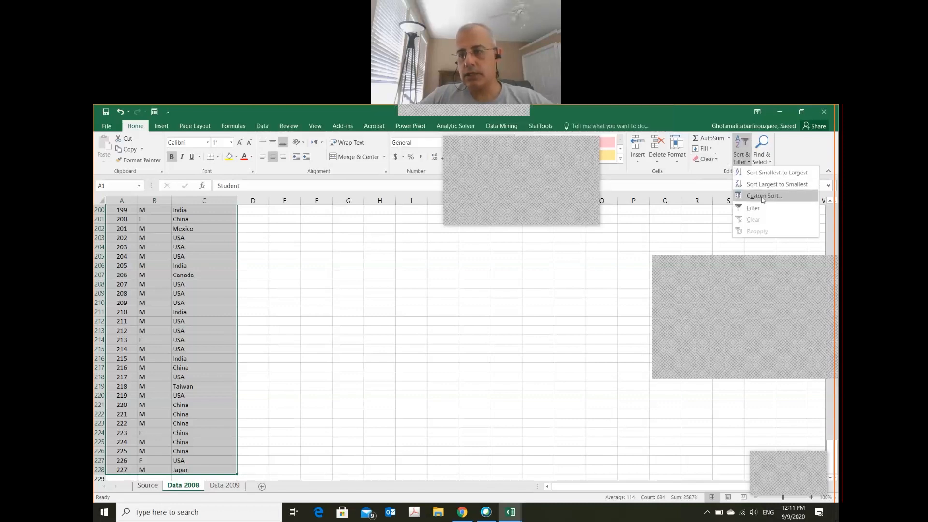
click(763, 196)
click(397, 309)
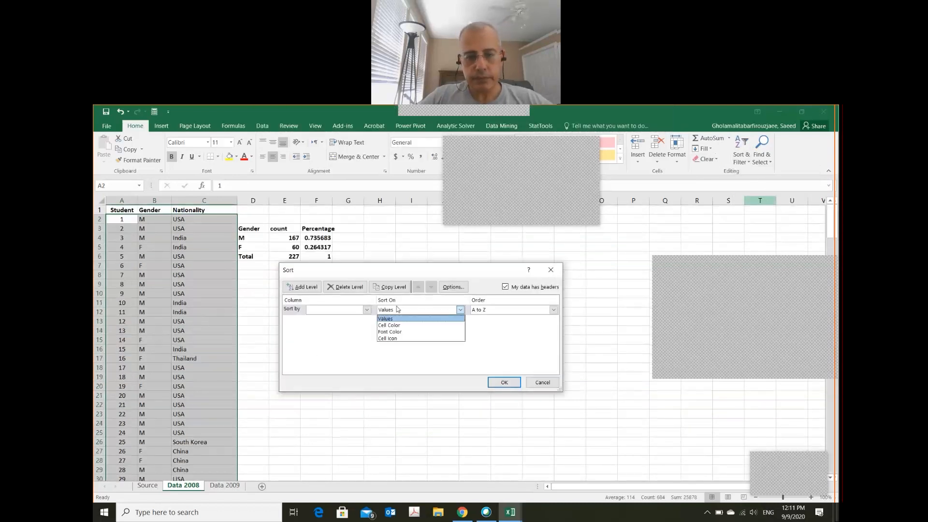
click(355, 312)
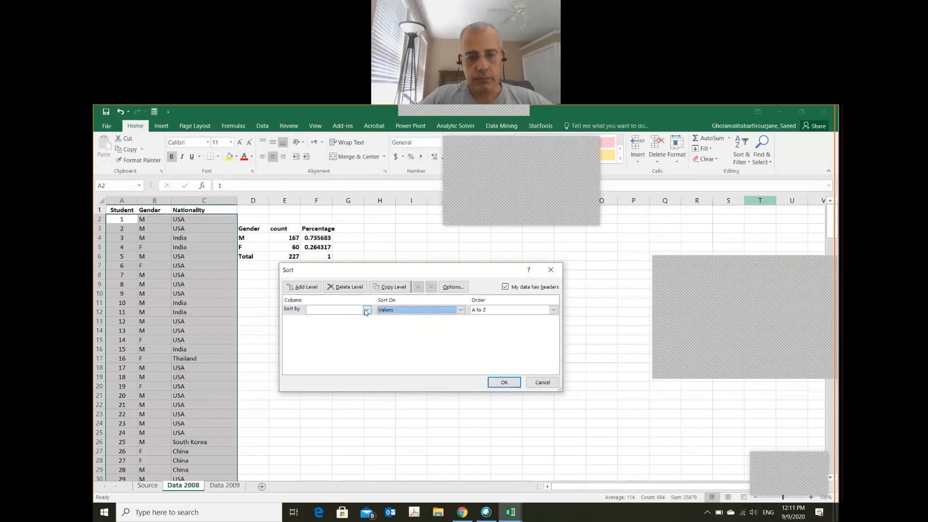
click(367, 310)
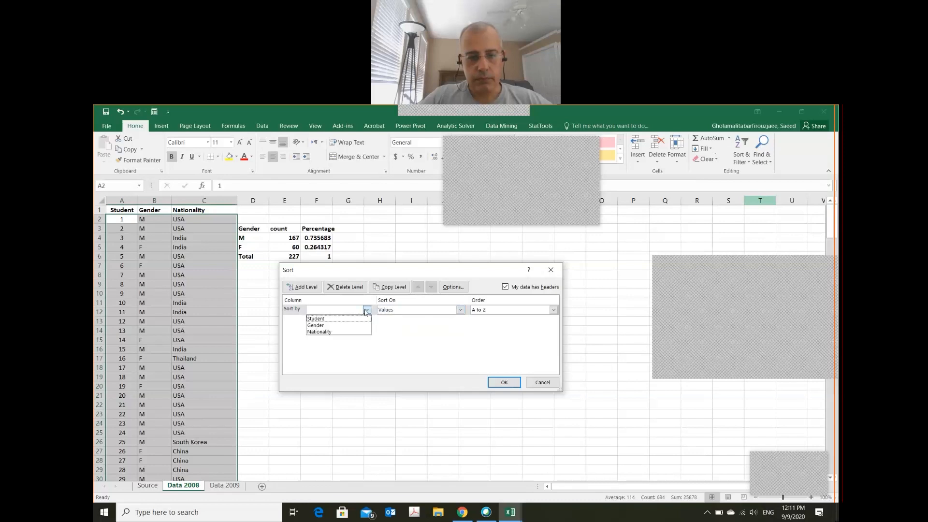
click(331, 332)
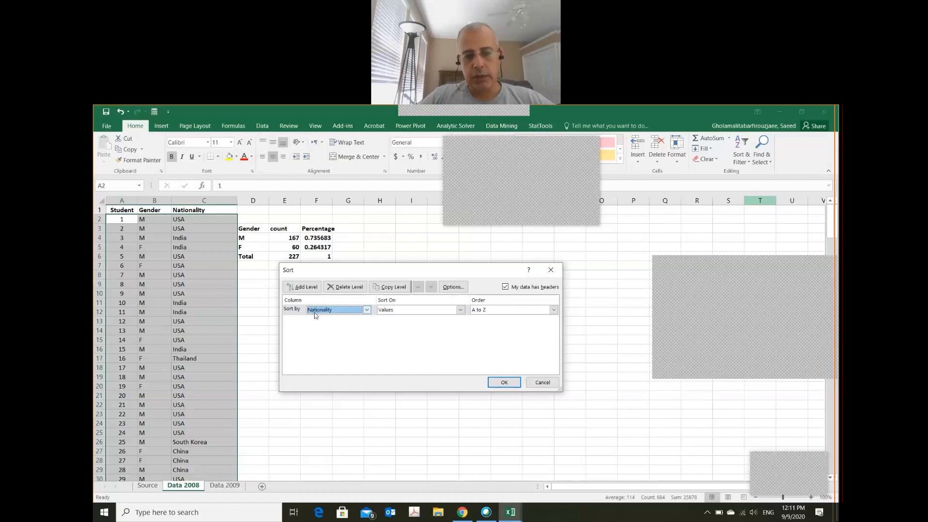
click(503, 382)
Examine the sorted entries of the Nationality column to identify the distinct nationalities.
click(205, 230)
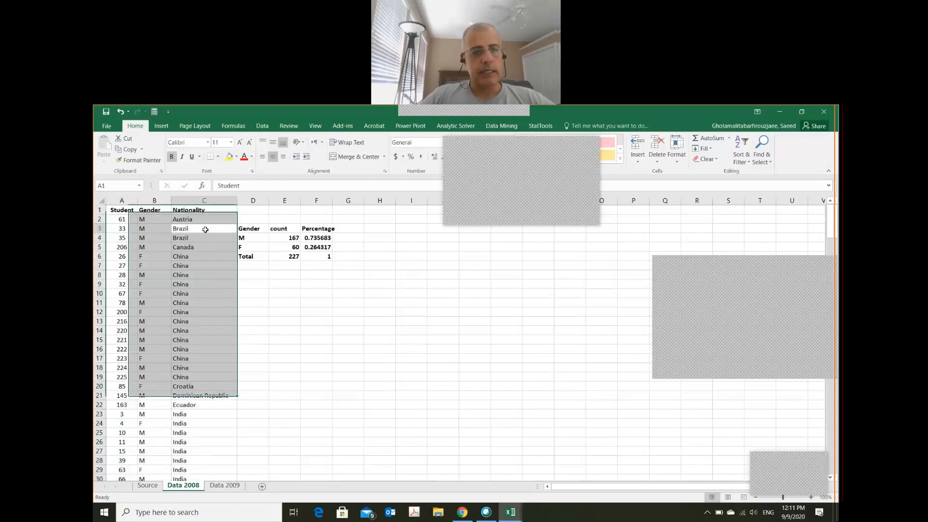
key(Up)
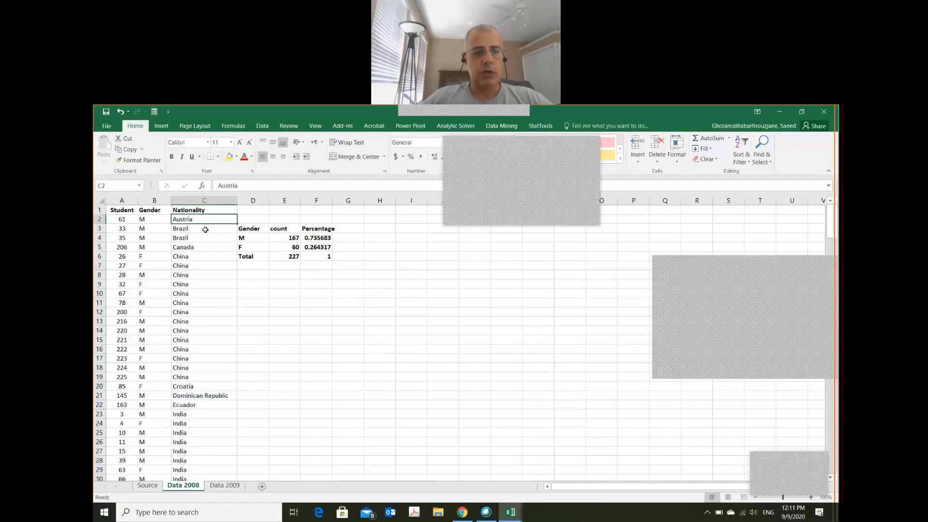
key(Down)
key(Down)
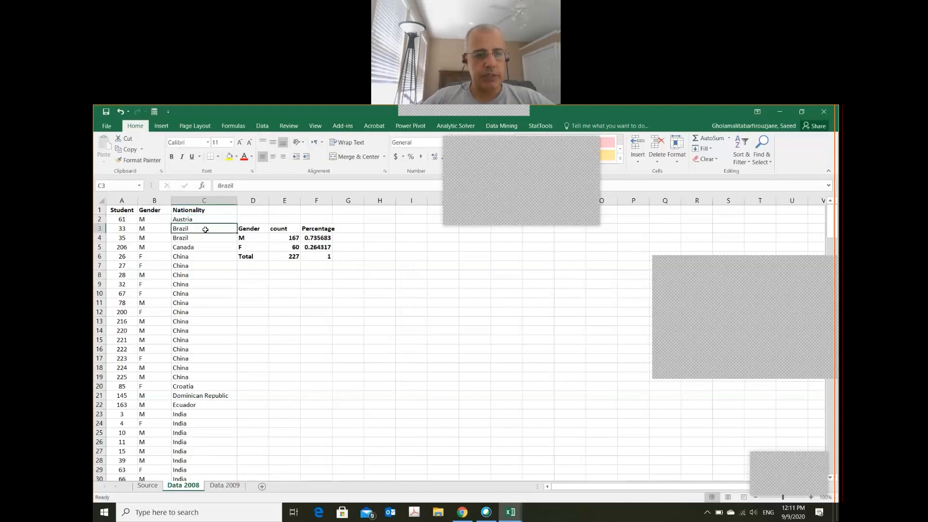
key(Down)
key(Down)
key(Down)
key(Down)
key(Down)
key(Down)
key(Down)
key(Down)
key(Down)
key(Down)
key(Down)
key(Down)
Enter Austria in cell H4 as the first entry of a nationality list.
key(Right)
key(Up)
key(Up)
key(Right)
key(Right)
key(Right)
key(Right)
key(Right)
key(Right)
key(Up)
key(Up)
key(Up)
key(Up)
key(Up)
key(Up)
key(Up)
key(Up)
key(Up)
key(Up)
key(Left)
key(Left)
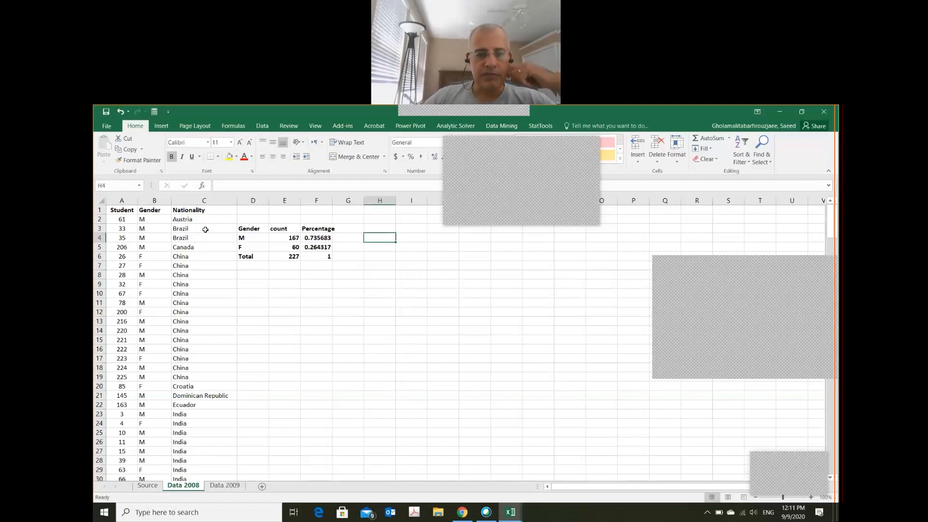
text(S)
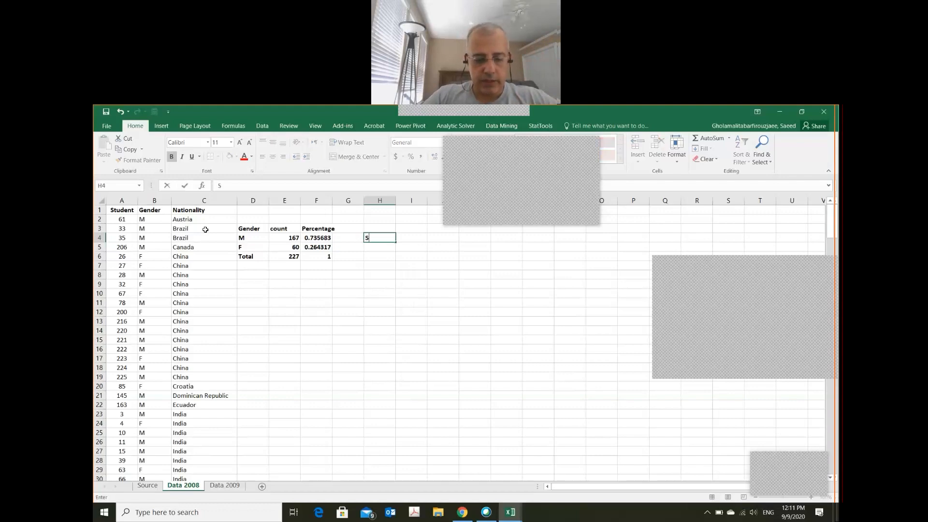
text(ustr)
key(Up)
text(Austria)
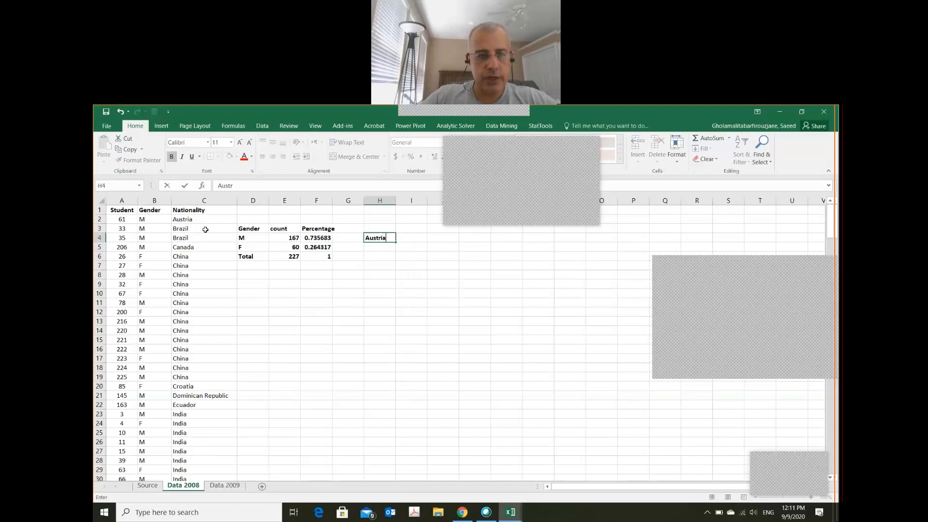
key(Return)
Enter Brazil in cell H5 as the second nationality of the list.
text(Bra)
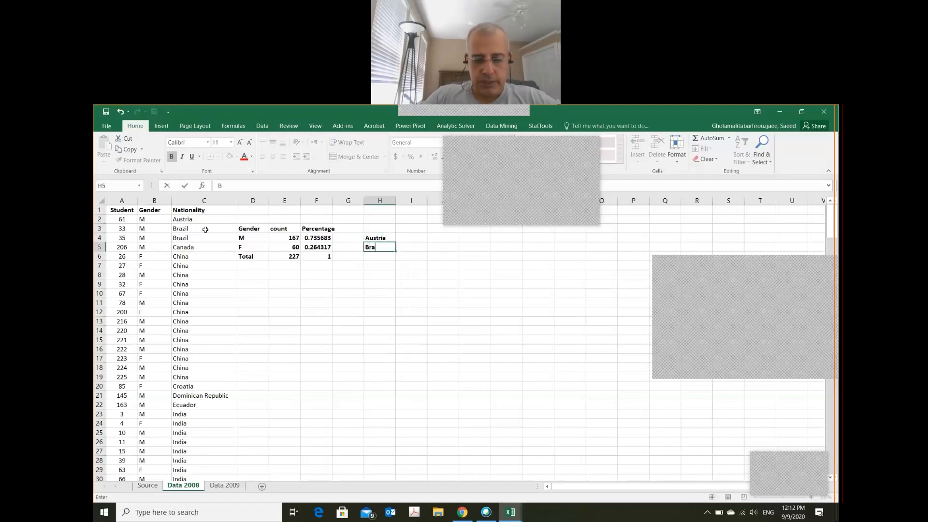
text(zil)
key(Return)
key(Return)
key(Up)
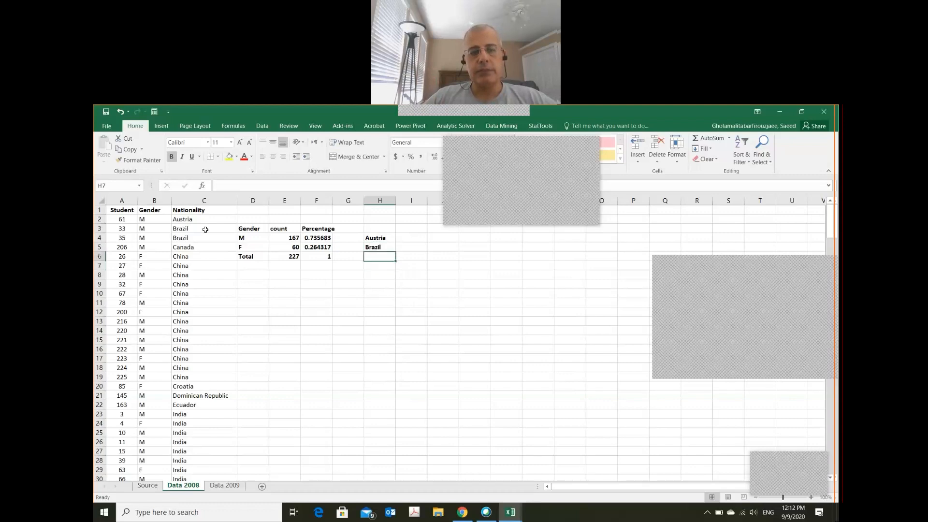
Switch to the Canvas quiz to reread the Question 1 instructions, and return to the Excel workbook.
key(alt+Tab)
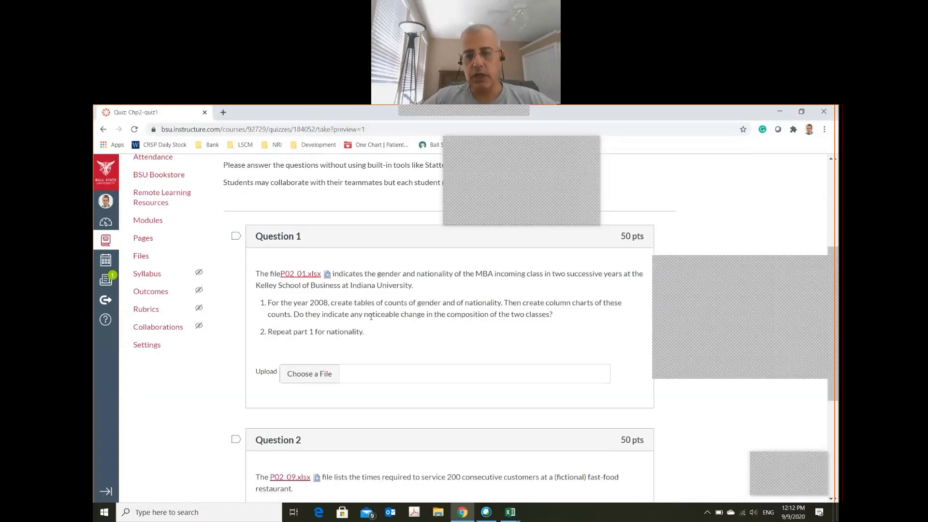
key(alt+Tab)
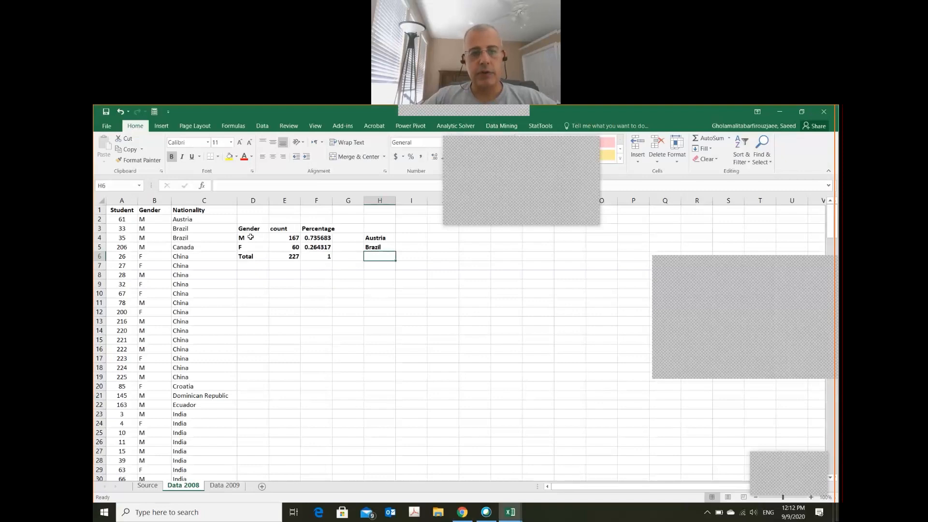
Try a recommended clustered column chart of the gender rows D4:F5, and delete it.
drag(251, 236, 313, 245)
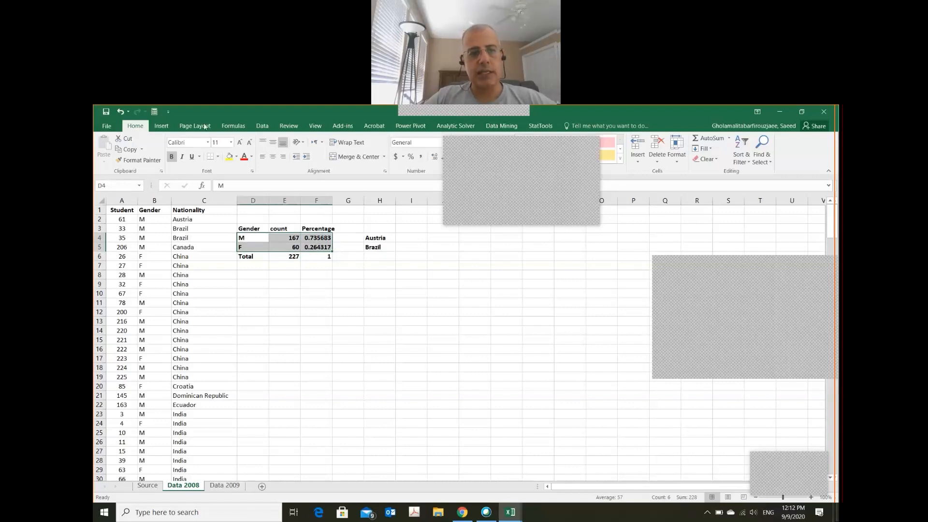
click(157, 127)
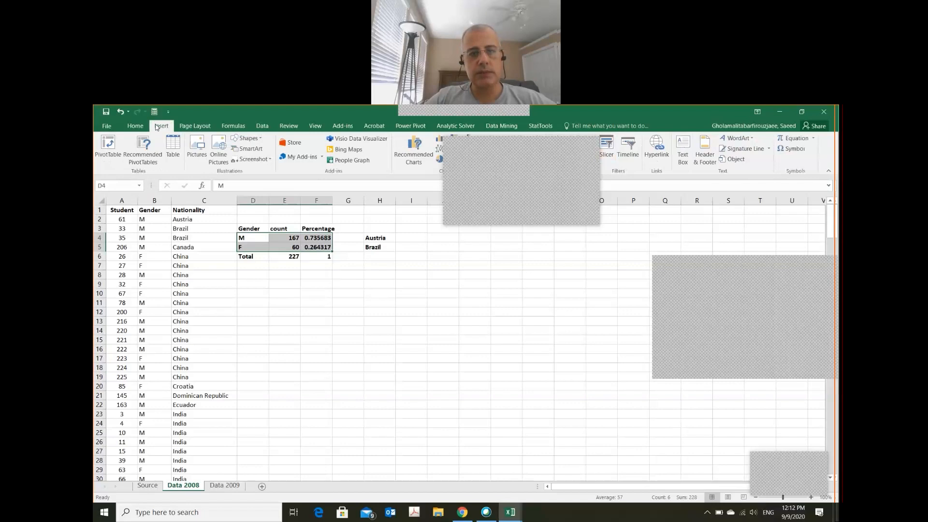
click(412, 154)
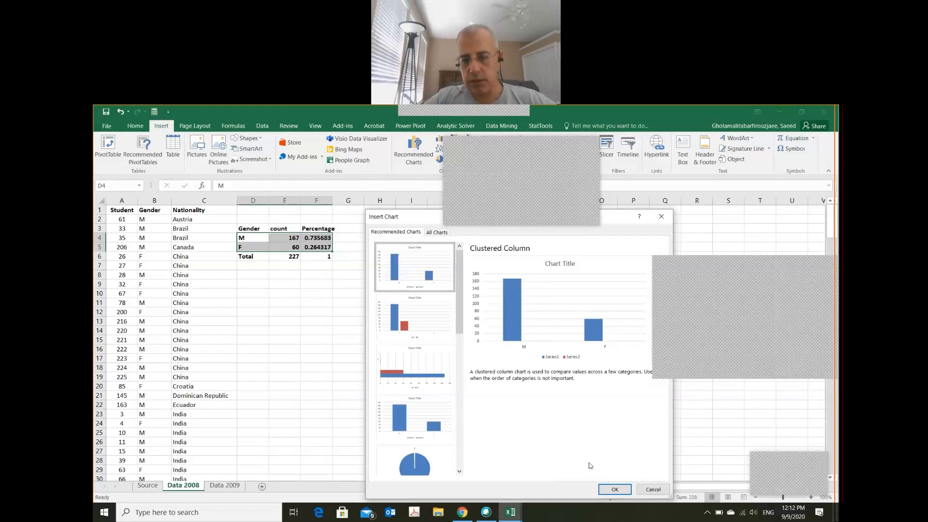
click(611, 489)
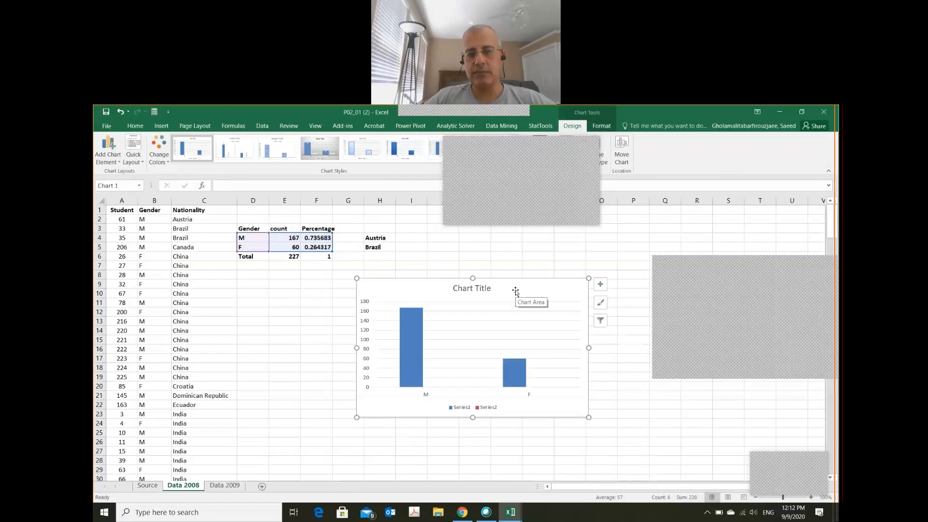
key(Delete)
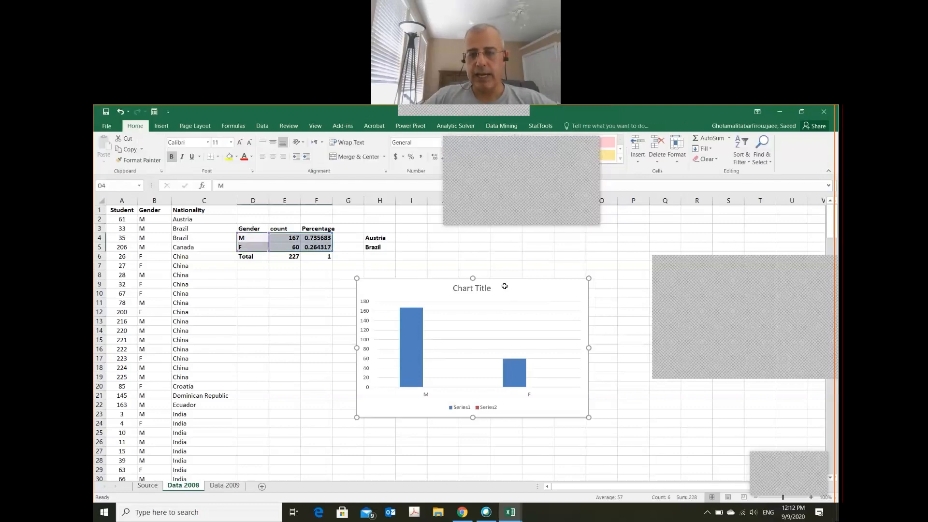
Switch to the Canvas quiz in Chrome and review the Question 2 instructions.
key(alt+Tab)
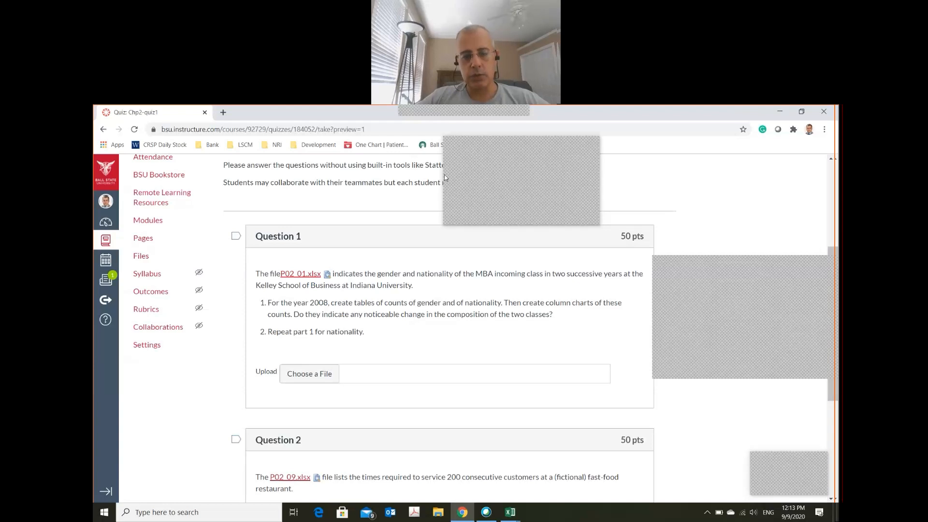
scroll(232, 406, down, 2)
scroll(233, 406, down, 1)
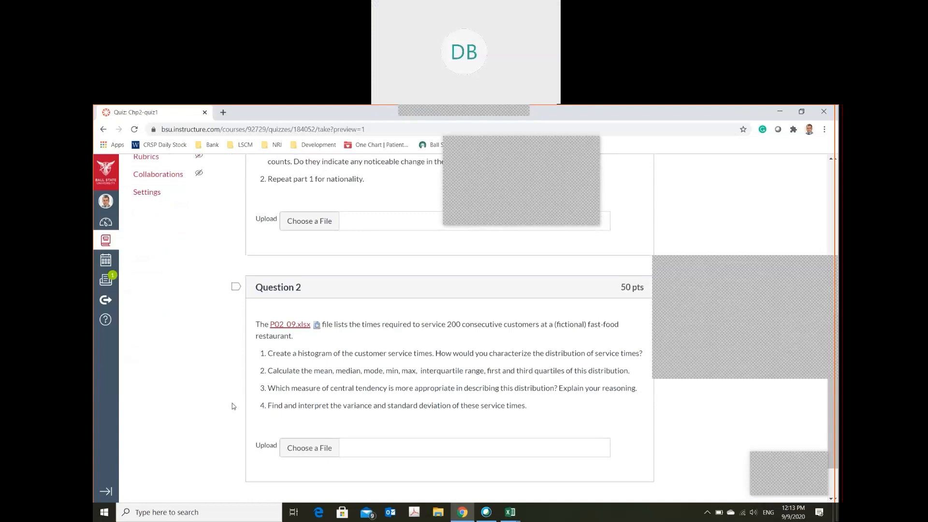
Download the P02_09.xlsx file of Question 2, open it in Excel and enable editing.
click(297, 327)
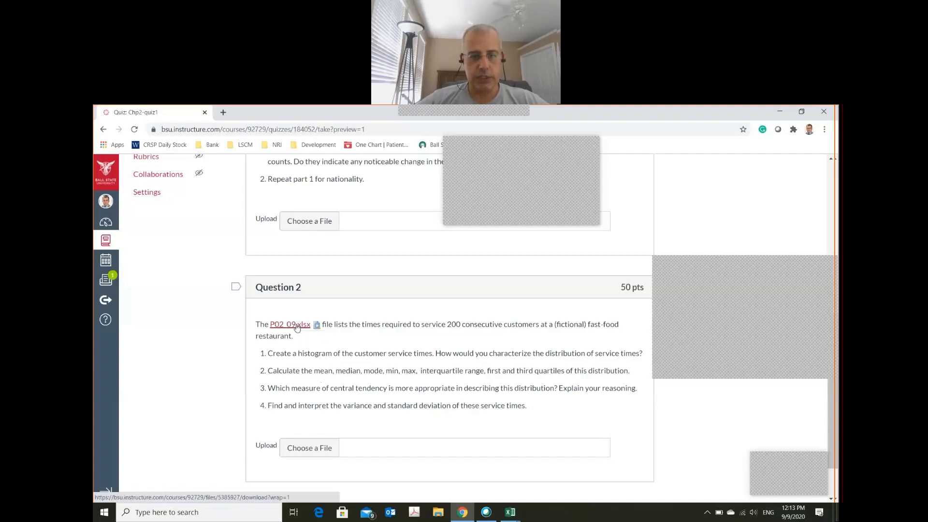
click(146, 496)
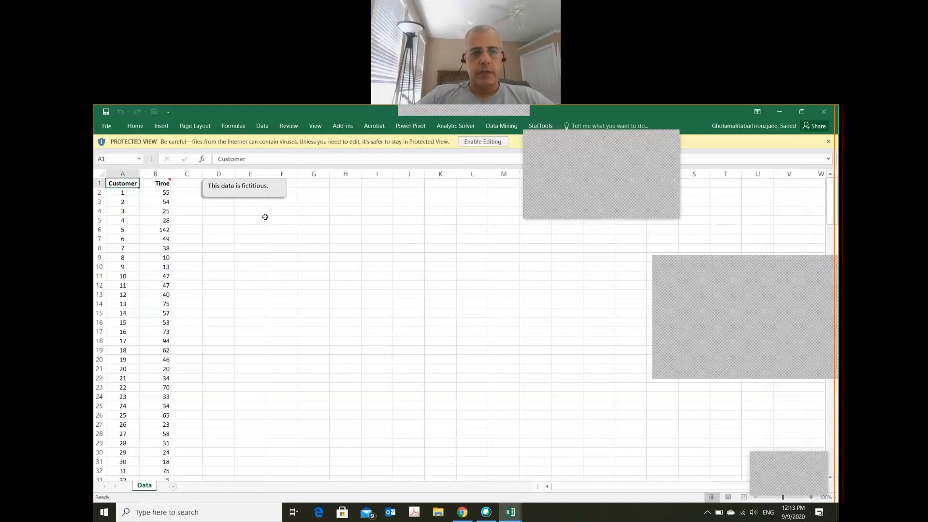
click(473, 142)
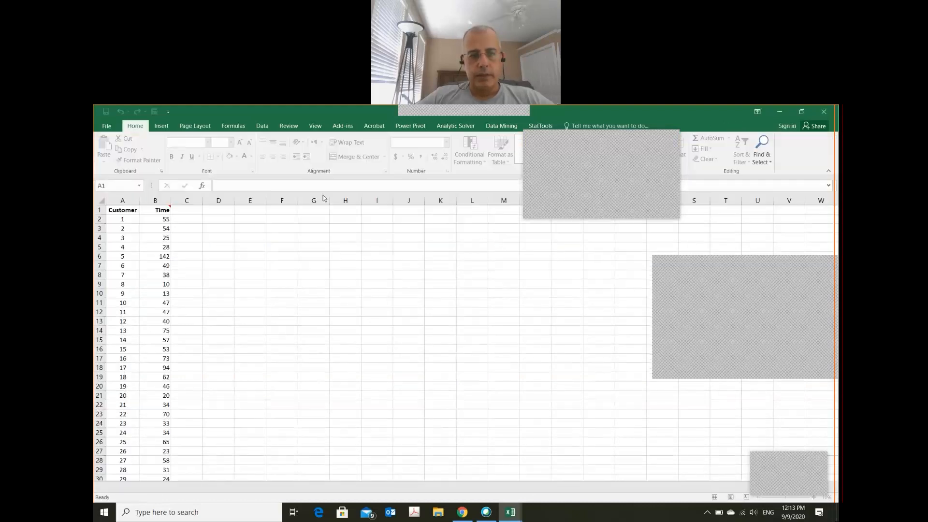
Look over the Customer and Time columns and go to the first service time in cell B2.
click(186, 228)
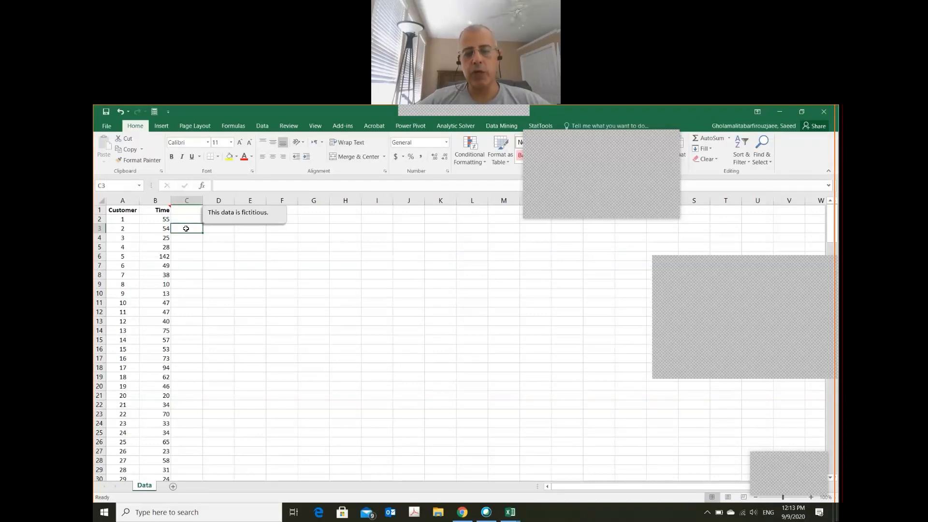
key(Left)
key(Left)
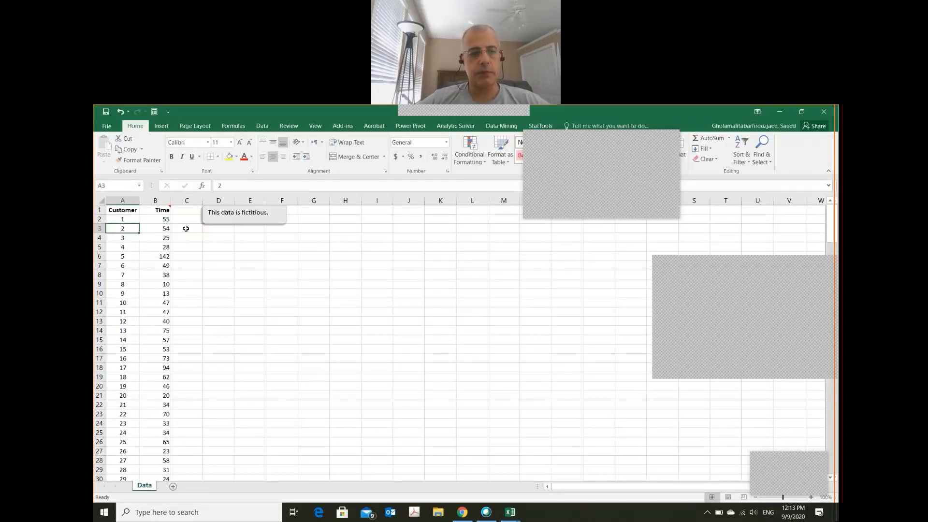
key(Right)
key(Up)
key(Up)
key(Down)
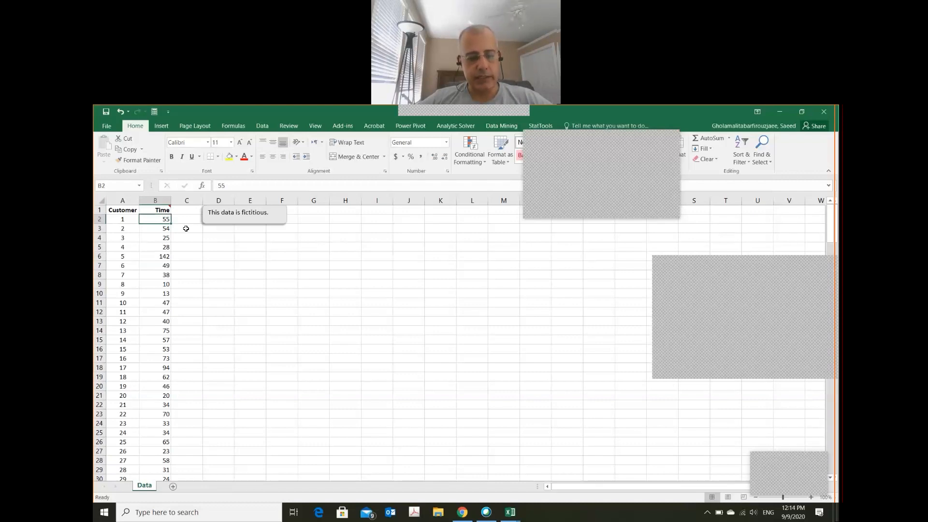
Highlight the first nine service times, B2:B10, and reread the Question 2 instructions in the Canvas quiz in Chrome.
key(shift+Down)
key(shift+Down)
key(shift+Down)
key(shift+Down)
key(shift+Down)
key(shift+Down)
key(shift+Down)
key(shift+Down)
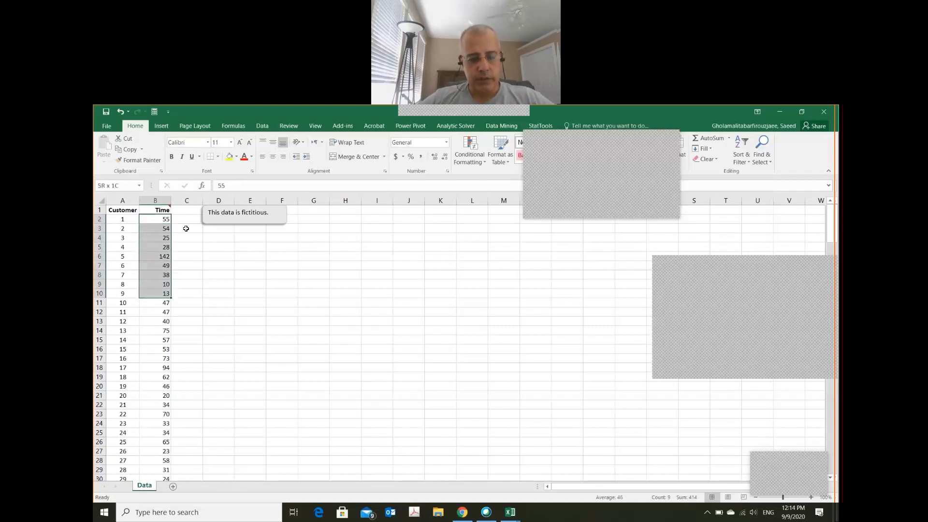
key(alt+Tab)
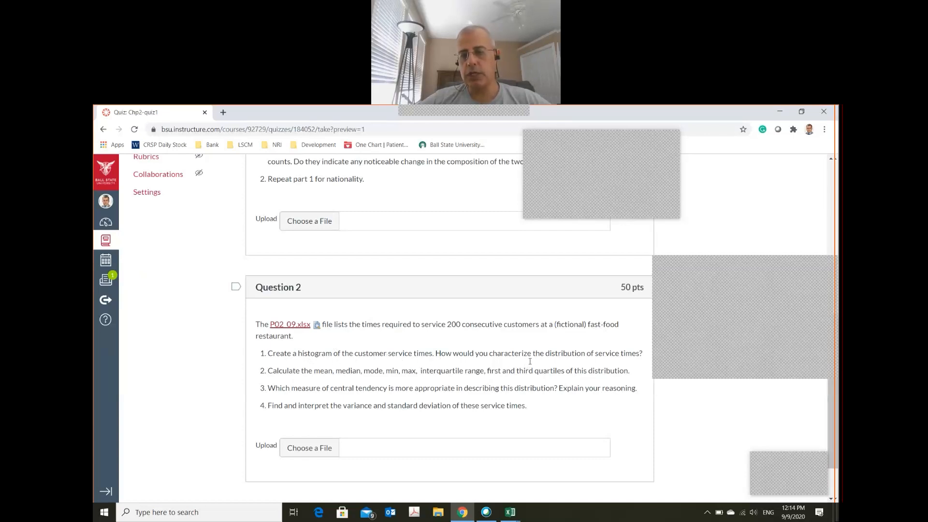
key(alt+Tab)
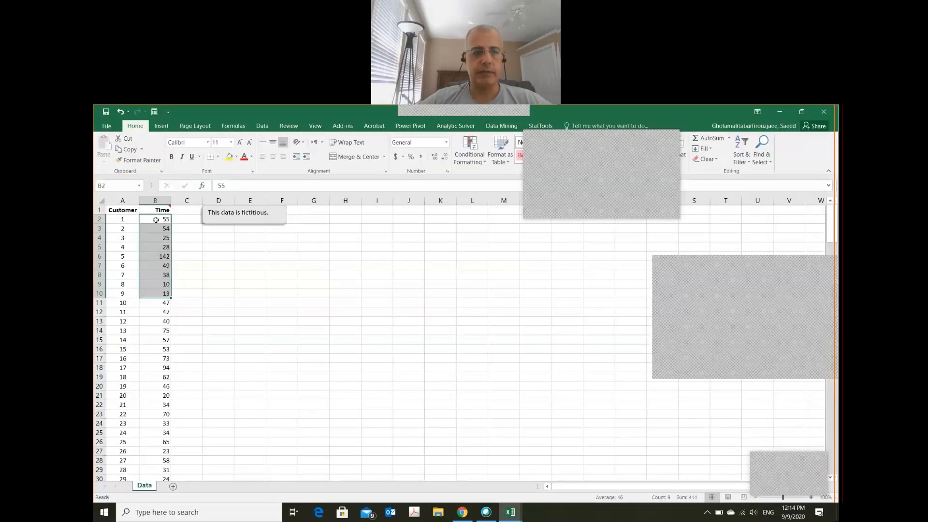
Insert a histogram chart of the whole Time column, B1:B201, in the P02_09 workbook.
click(132, 211)
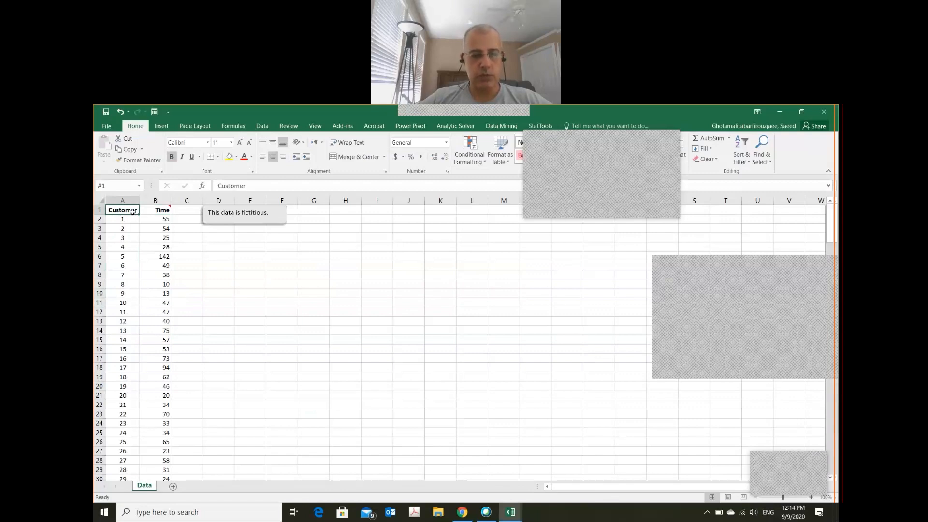
key(Right)
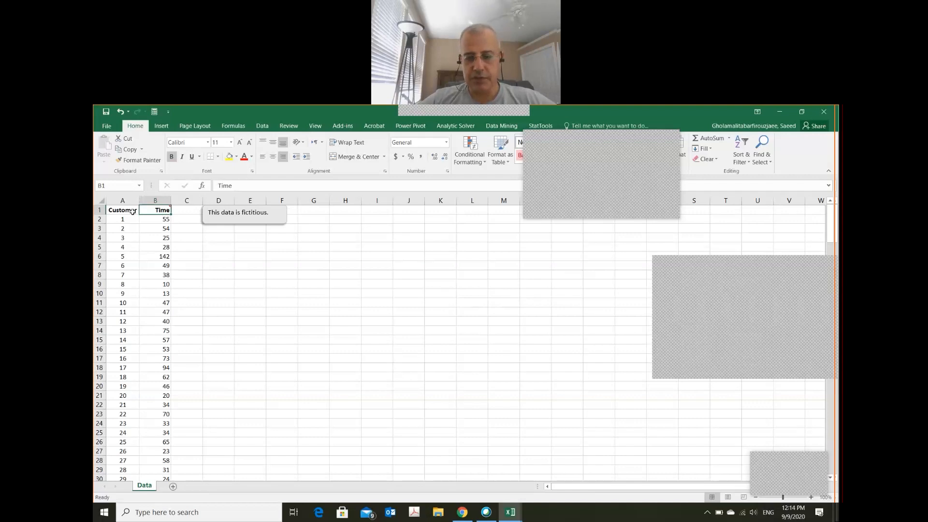
key(ctrl+shift+Down)
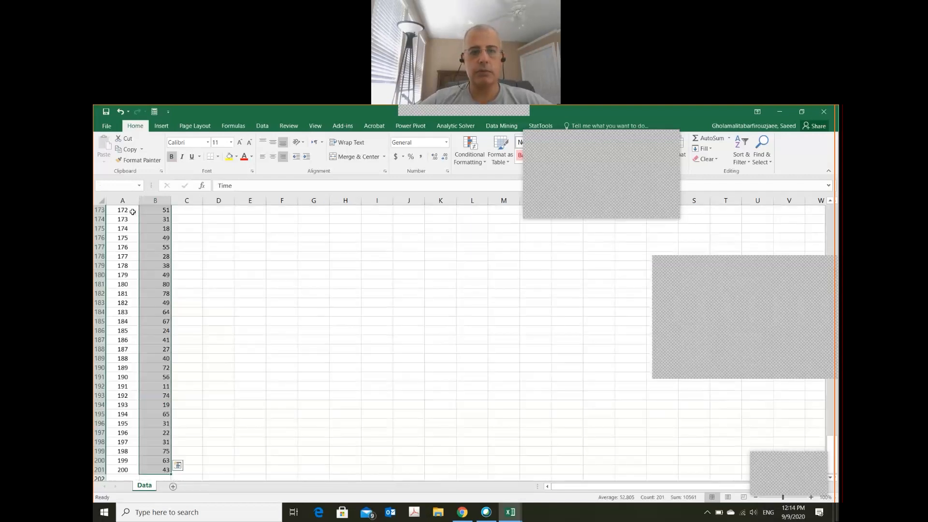
click(169, 125)
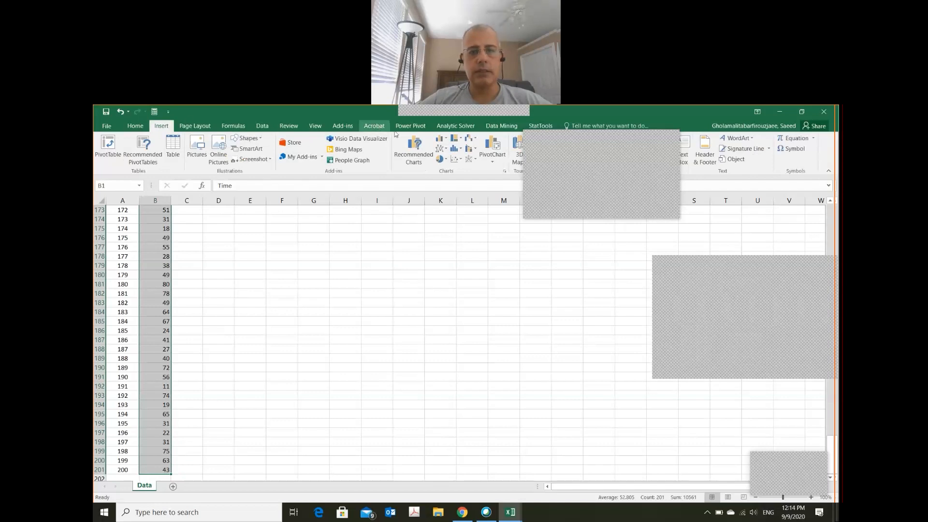
click(415, 154)
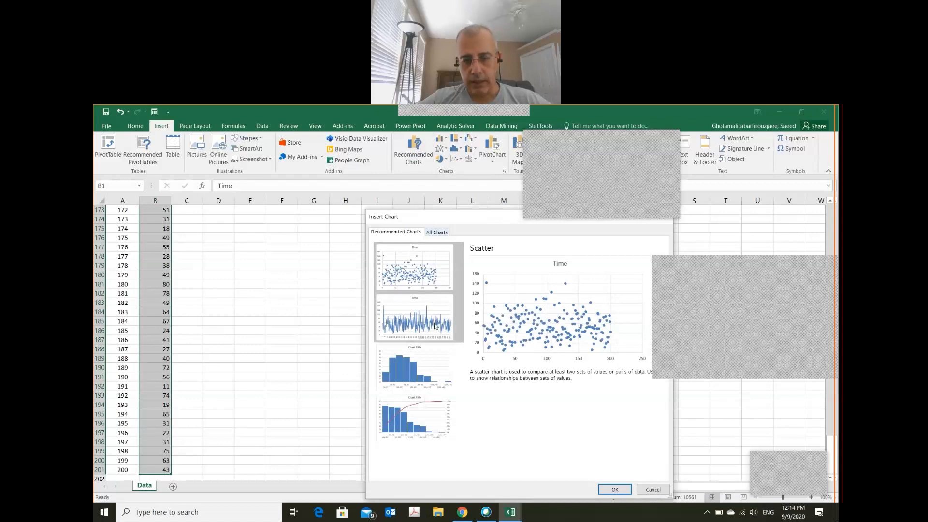
click(439, 232)
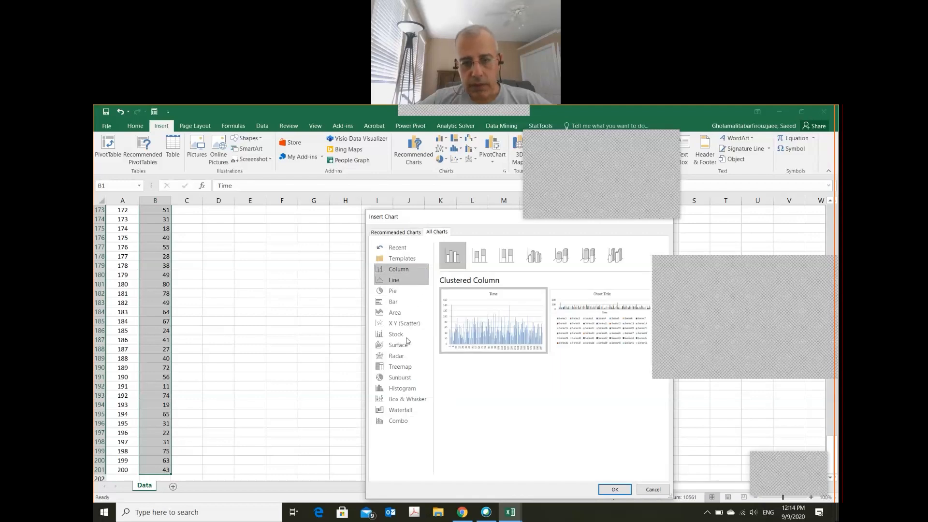
key(alt+Tab)
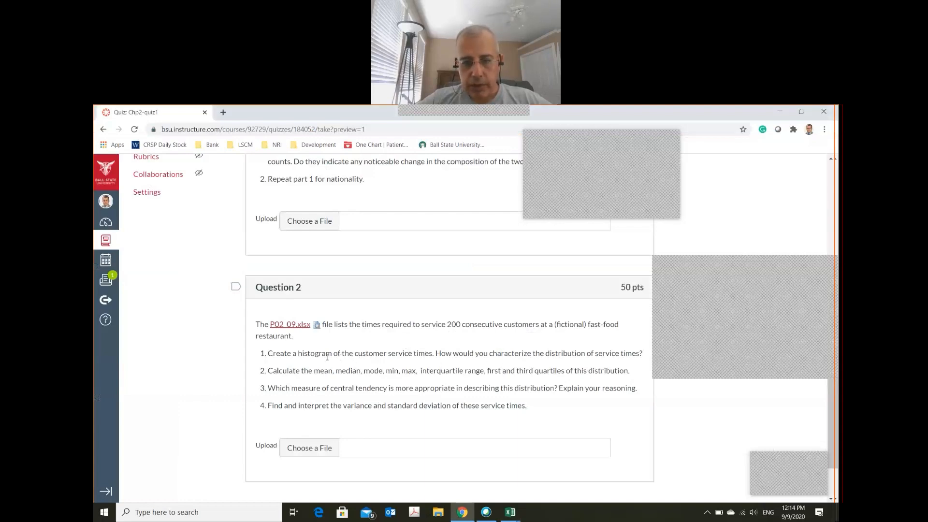
key(alt+Tab)
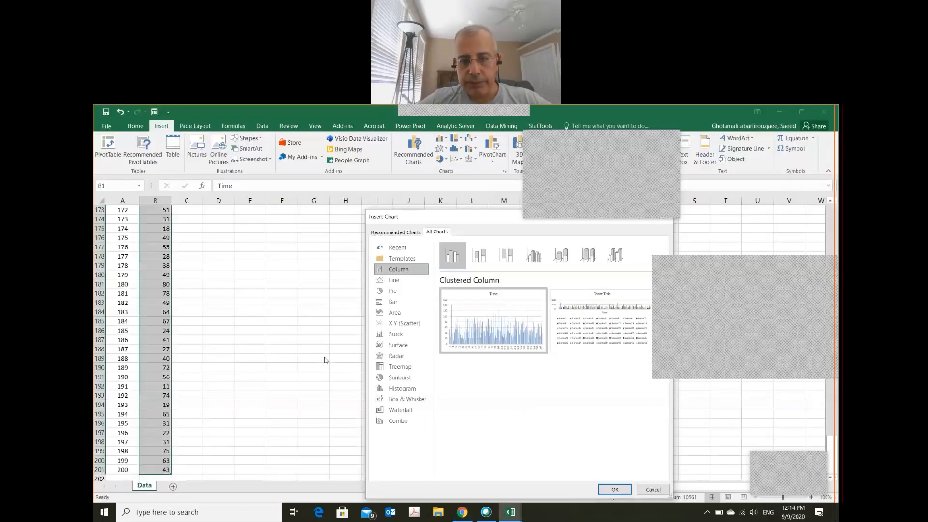
click(414, 389)
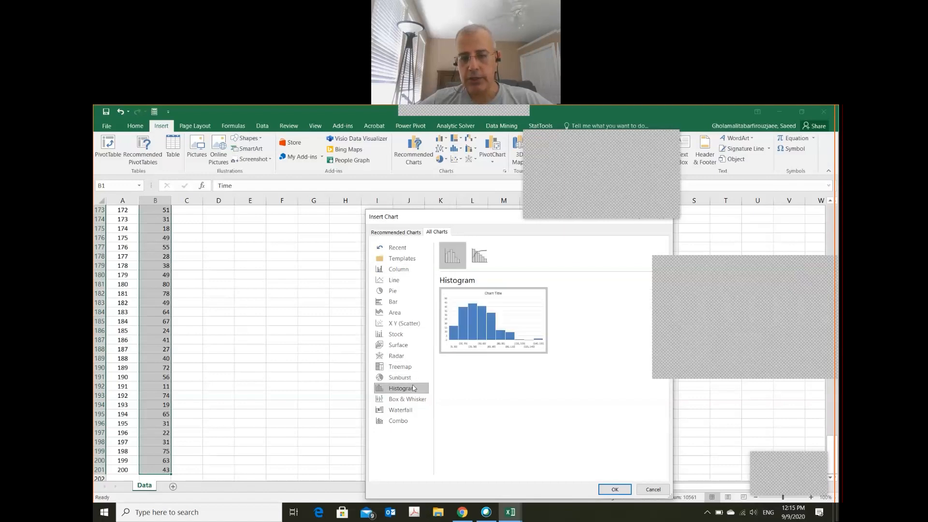
click(615, 490)
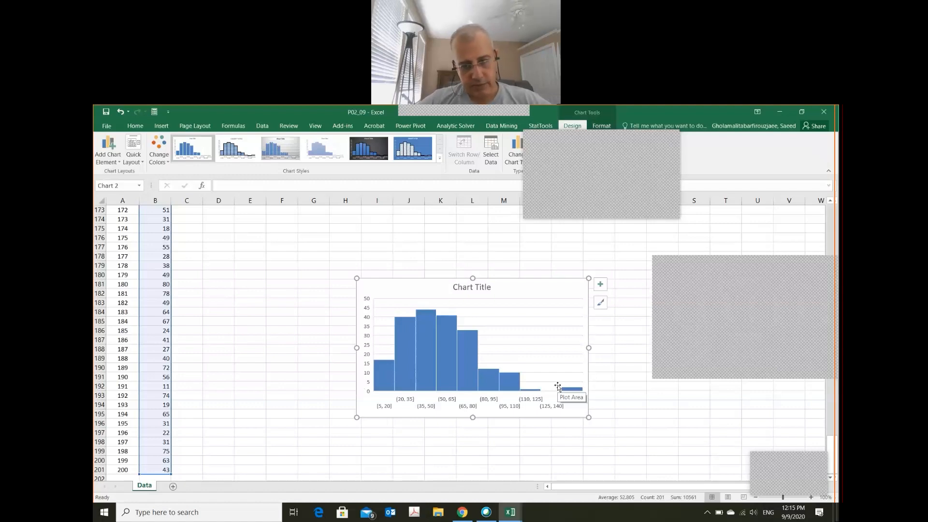
Check the required measures of Question 2 in Chrome and look at the histogram beside the last data rows in Excel.
click(204, 227)
key(ctrl+Home)
key(alt+Tab)
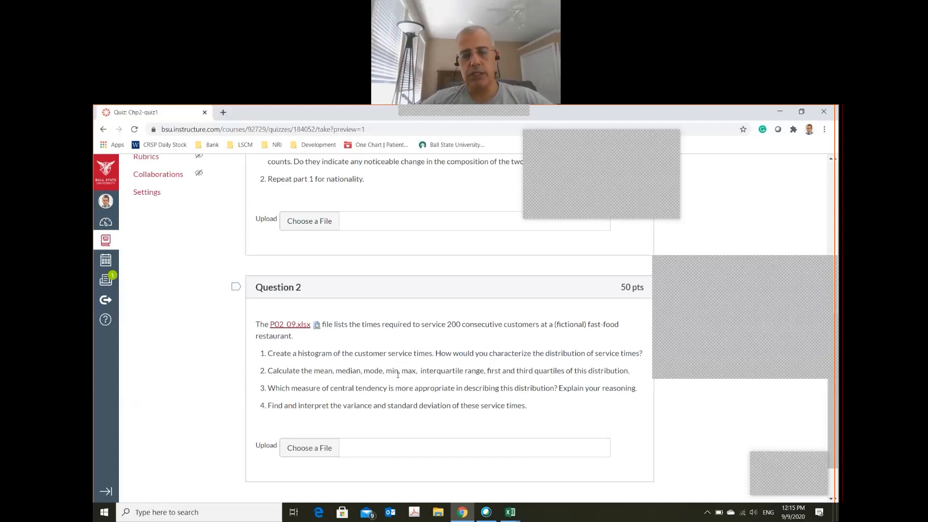
key(alt+Tab)
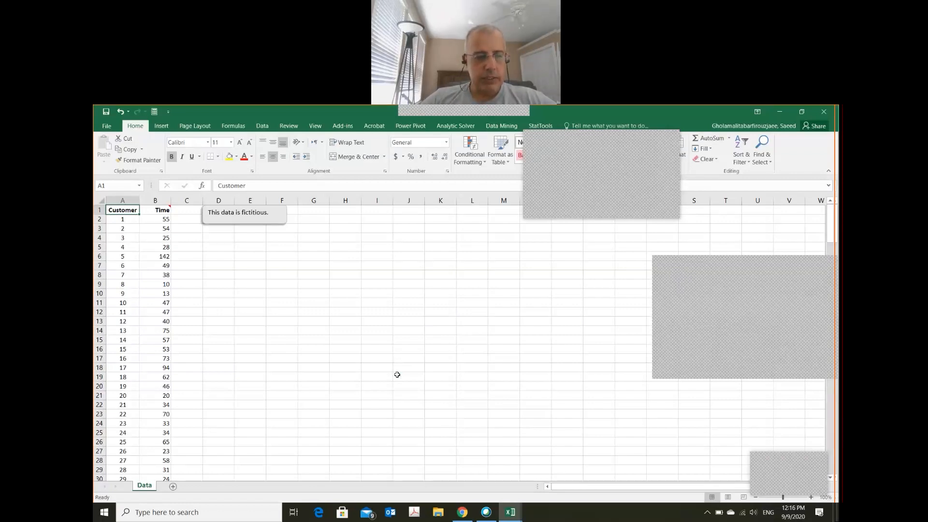
key(ctrl+End)
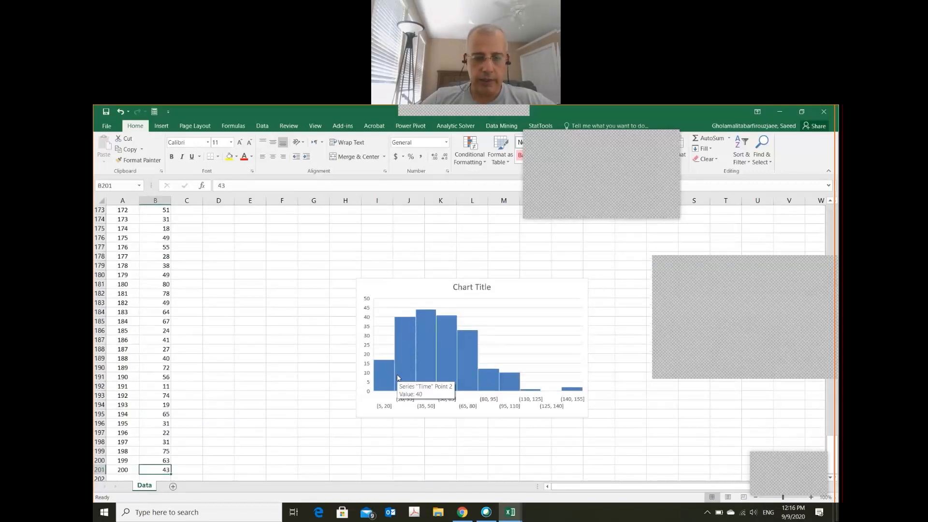
Enter the heading "Numerical summary measures" in cell E6.
key(ctrl+Home)
key(Right)
key(Right)
key(Right)
key(Down)
key(Down)
key(Down)
key(Down)
key(Right)
key(Right)
key(Left)
key(Down)
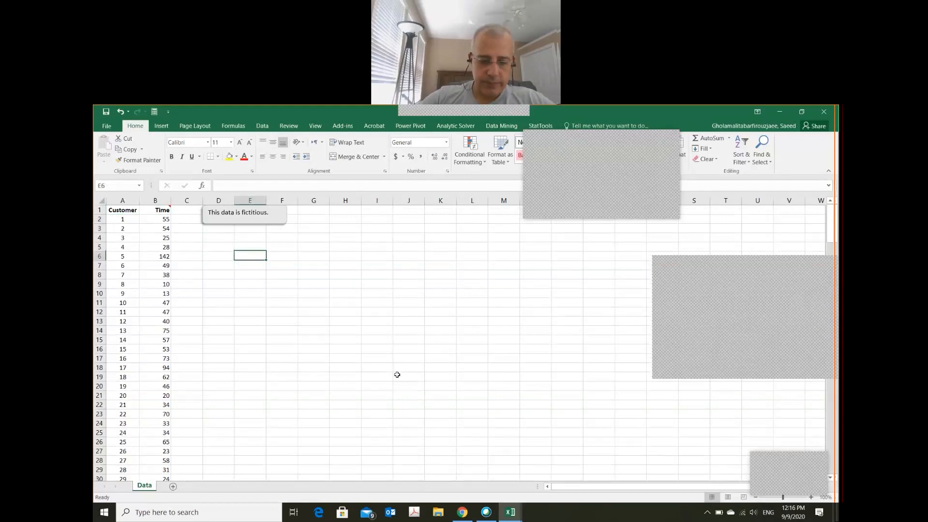
text(Numerical)
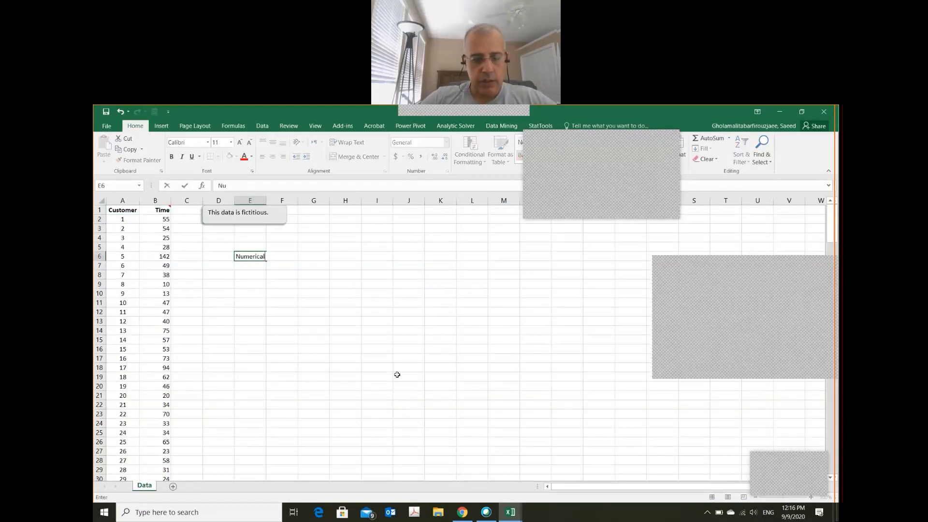
text( summary measure)
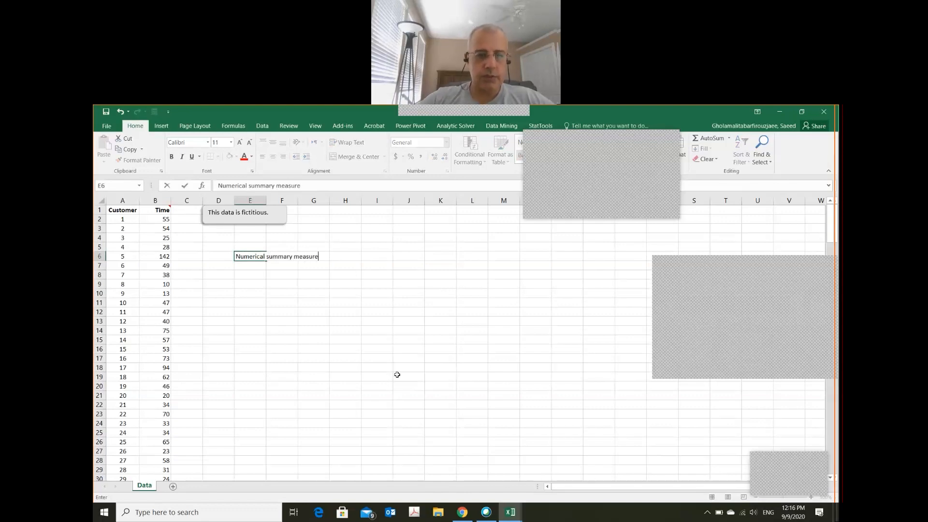
text(s)
key(Return)
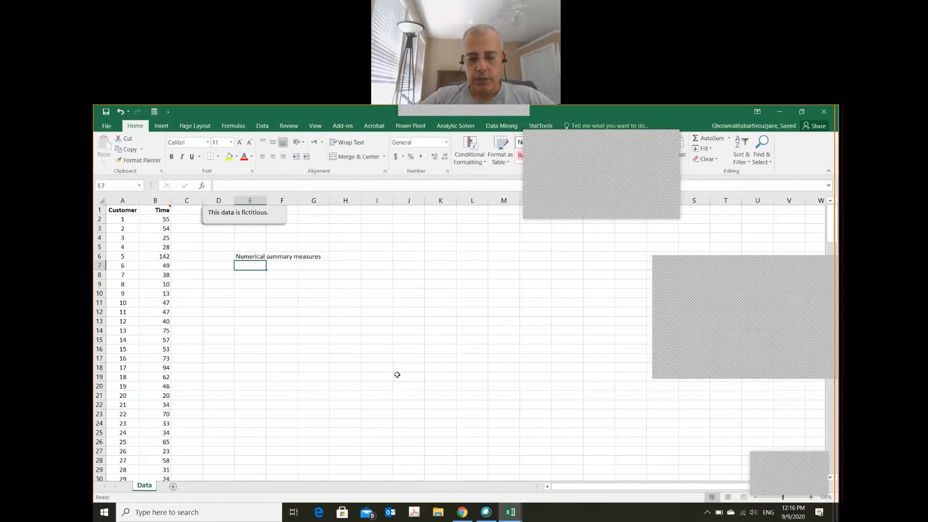
List the labels Mean, Median, Mode, Min and Max in cells E7:E11 under the heading.
text(Mean)
key(Return)
text(Median)
key(Return)
text(Mode)
key(Return)
text(in)
key(Return)
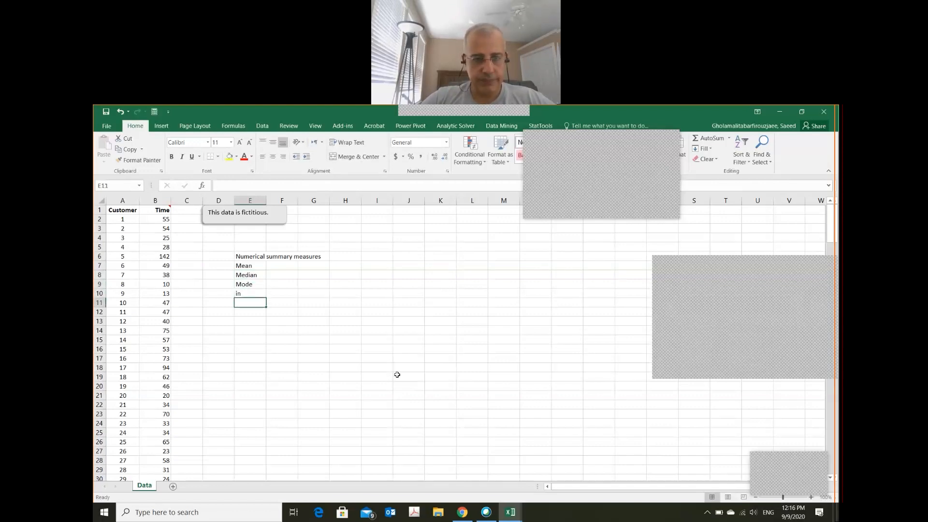
key(Up)
text(Min)
key(Return)
text(Max)
key(Return)
Check the quiz in Chrome for the remaining measures and add the labels "1st quartile" and "3rd quartile" in E12:E13 in Excel.
key(alt+Tab)
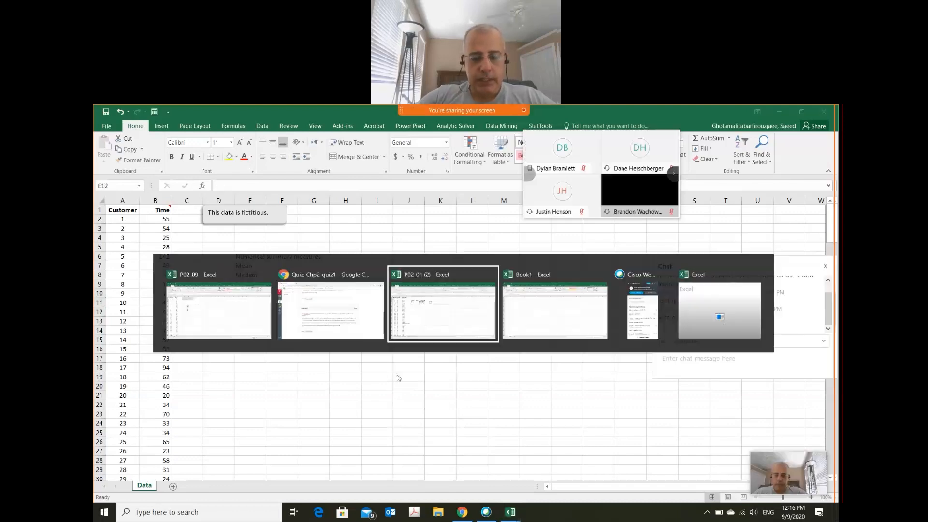
key(alt+Tab)
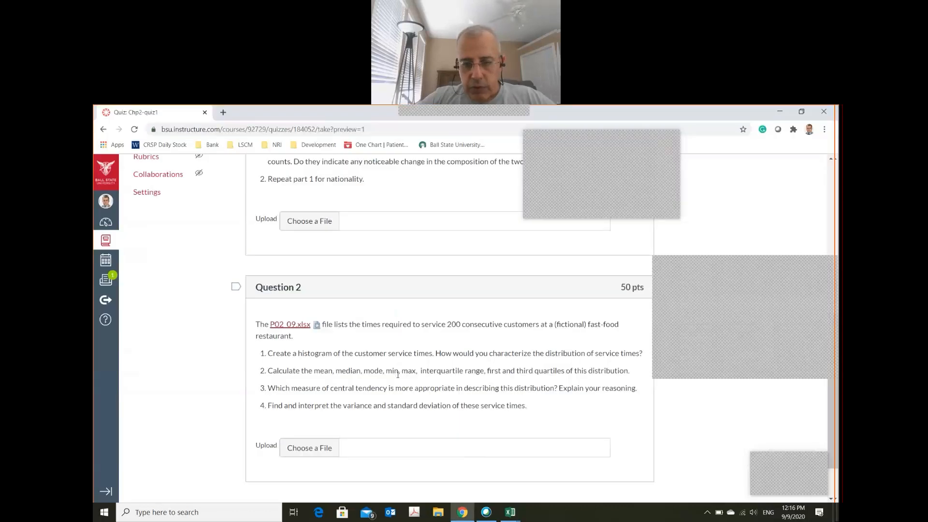
key(alt+Tab)
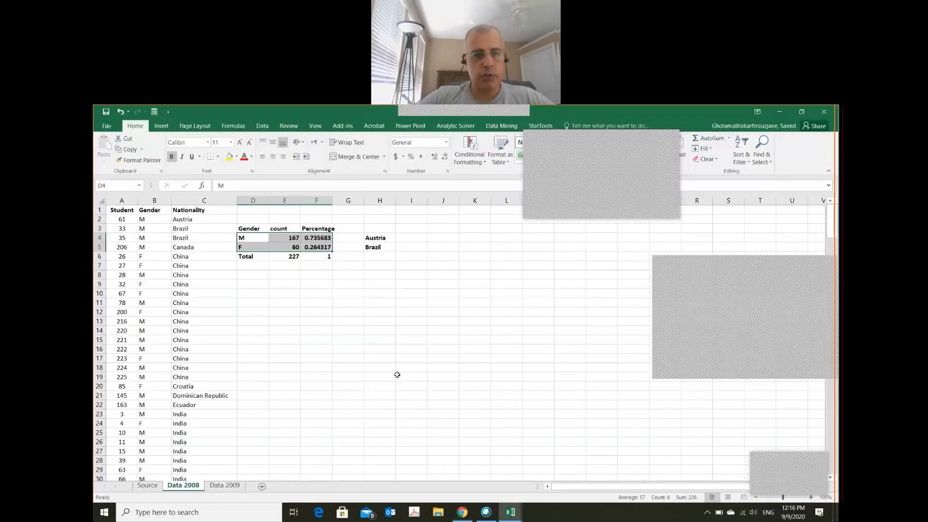
key(alt+Tab)
key(Tab)
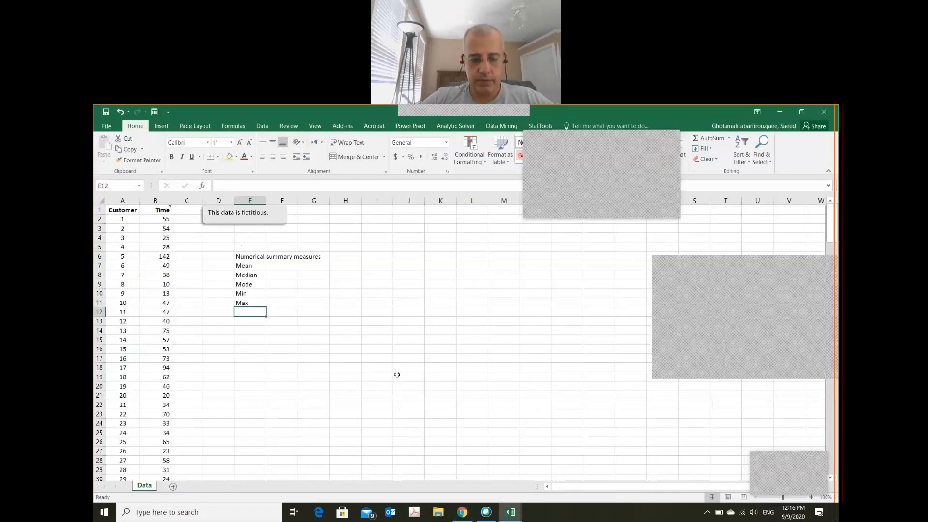
text(1st quartile)
key(Return)
text(3rd quartile)
key(Return)
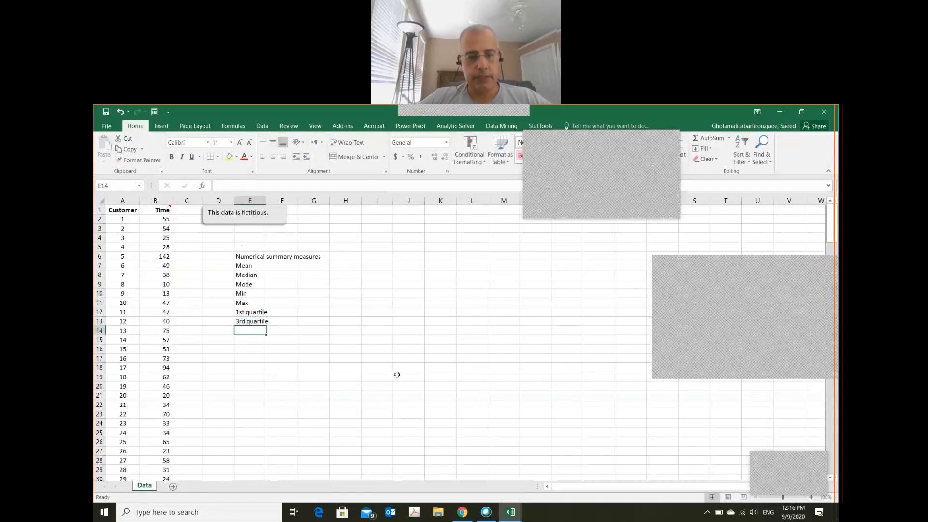
Enter the label "Interquartile ranage=3rdQR-1stQR" in cell E14.
text(Inter)
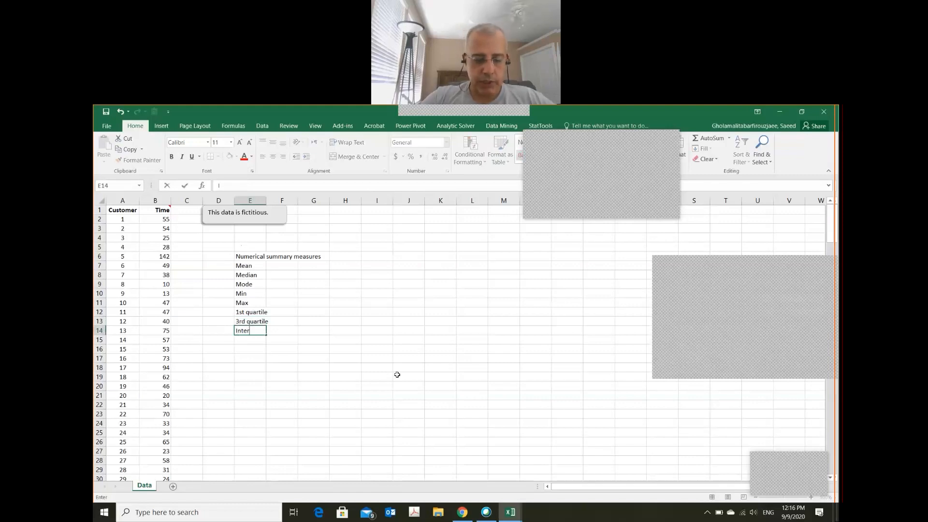
text(quartile ranage)
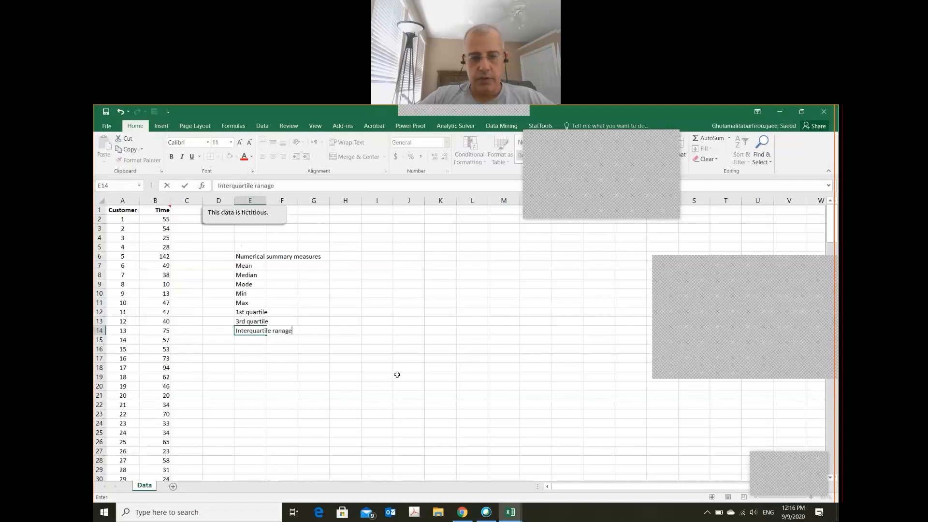
key(Tab)
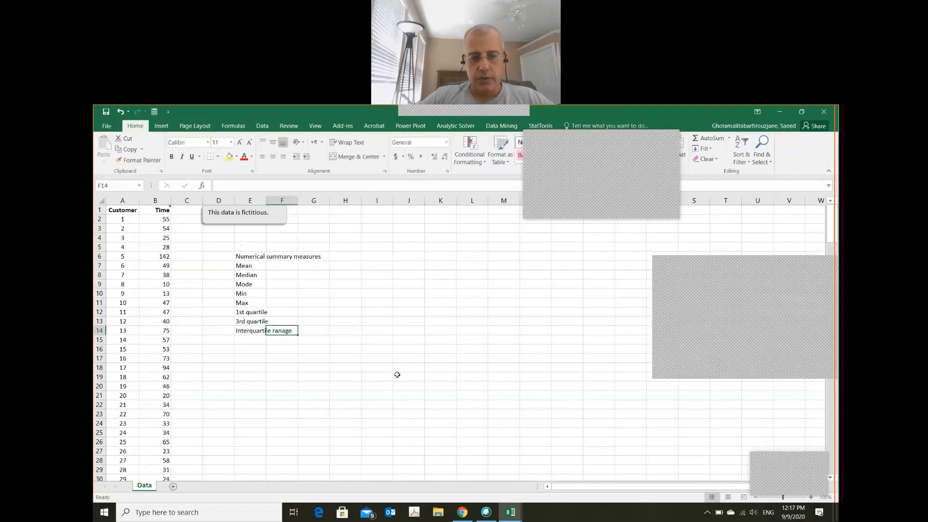
key(Left)
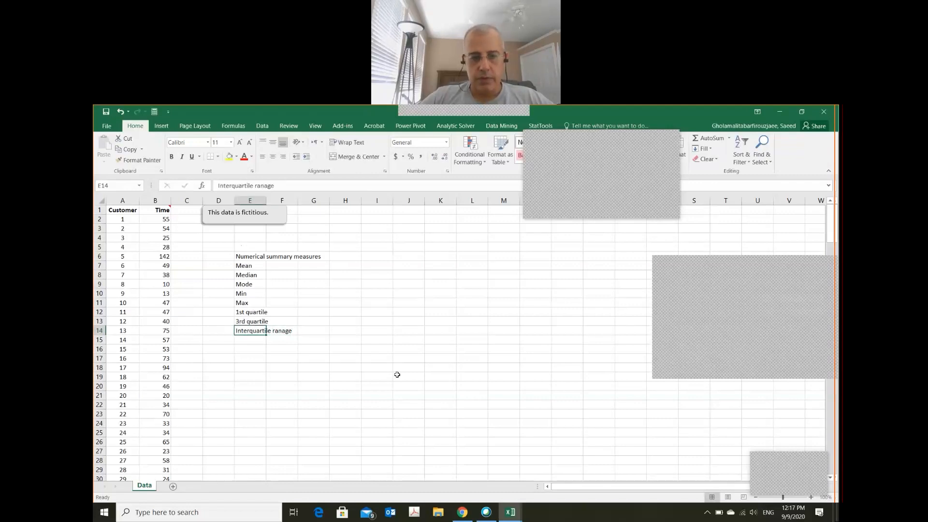
click(292, 188)
text(=3rd)
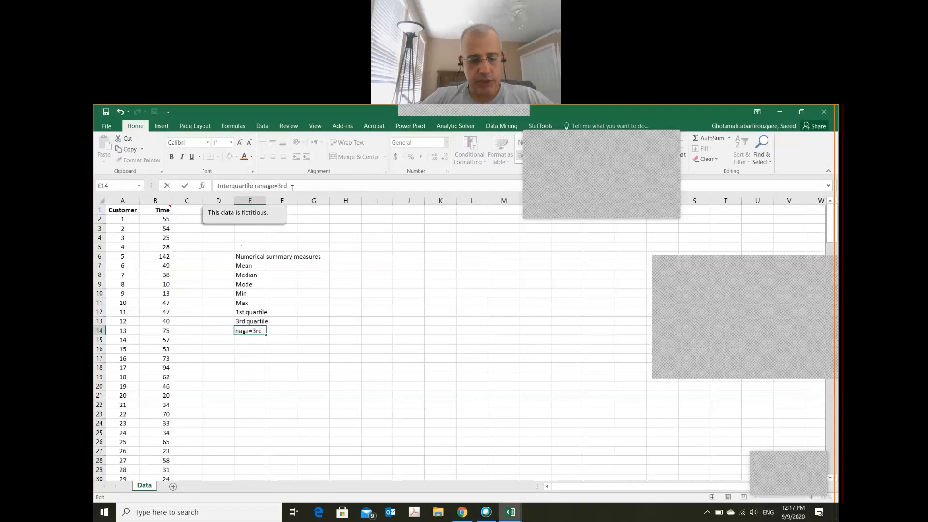
text(QR-1st)
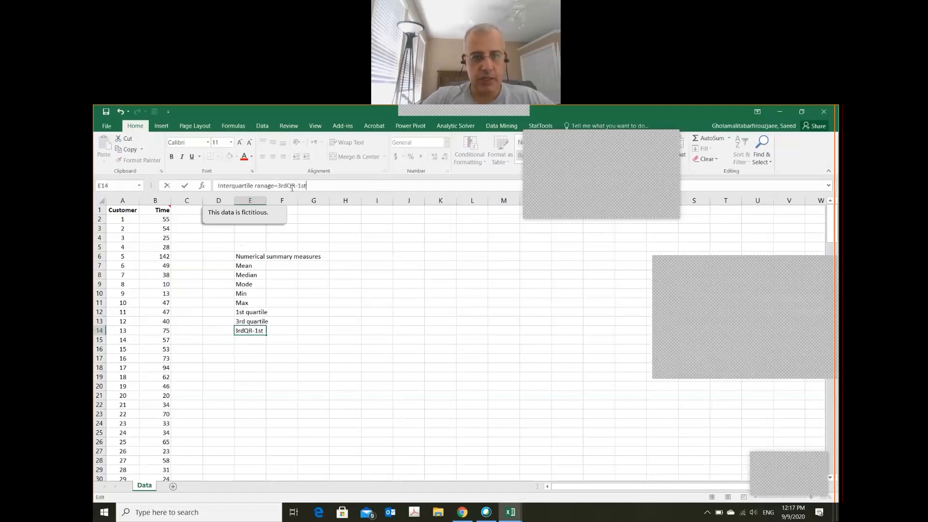
text(QR)
key(Return)
Check in Chrome which summary measures Question 2 of the quiz asks for and return to the Excel workbook.
key(alt+Tab)
key(Tab)
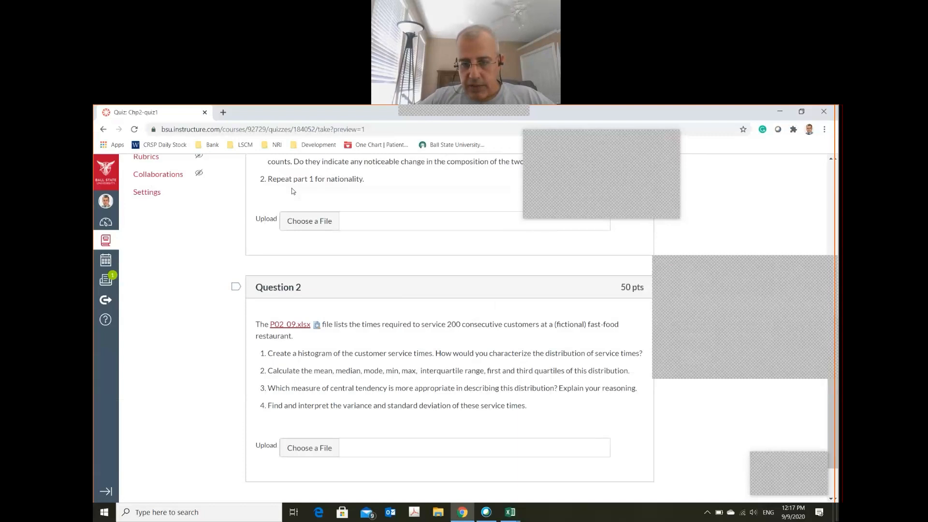
key(alt+Tab)
Calculate the mean service time in cell F7 with =AVERAGE($B$2:$B$201).
key(Up)
key(Up)
key(Up)
key(Up)
key(Up)
key(Up)
key(Up)
key(Up)
key(Right)
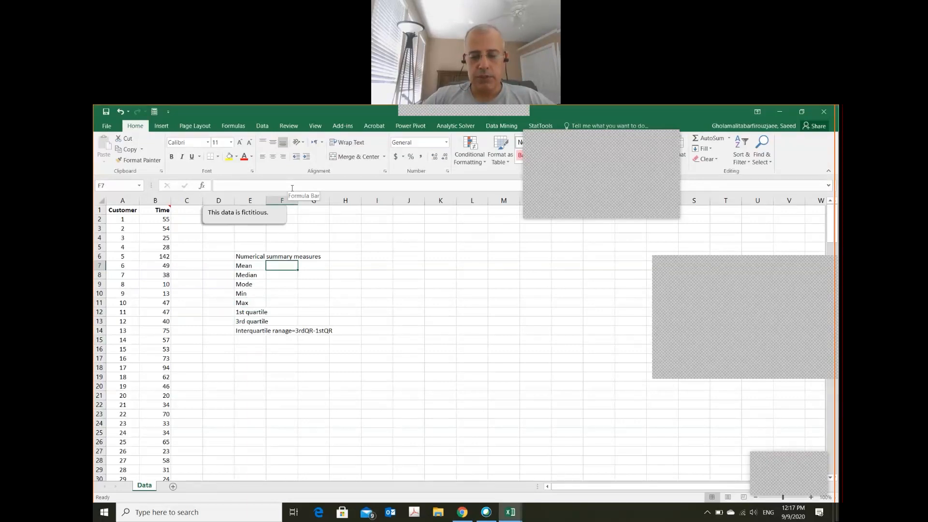
text(=aver)
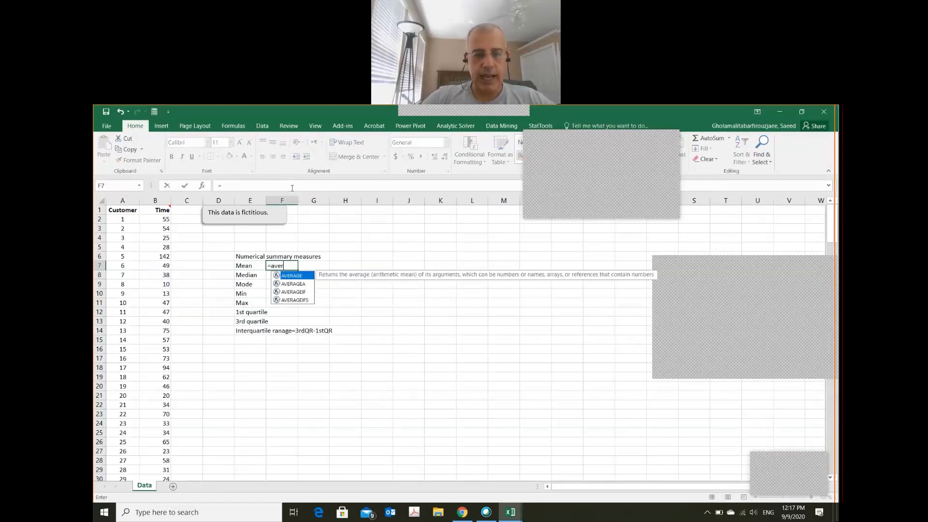
key(Tab)
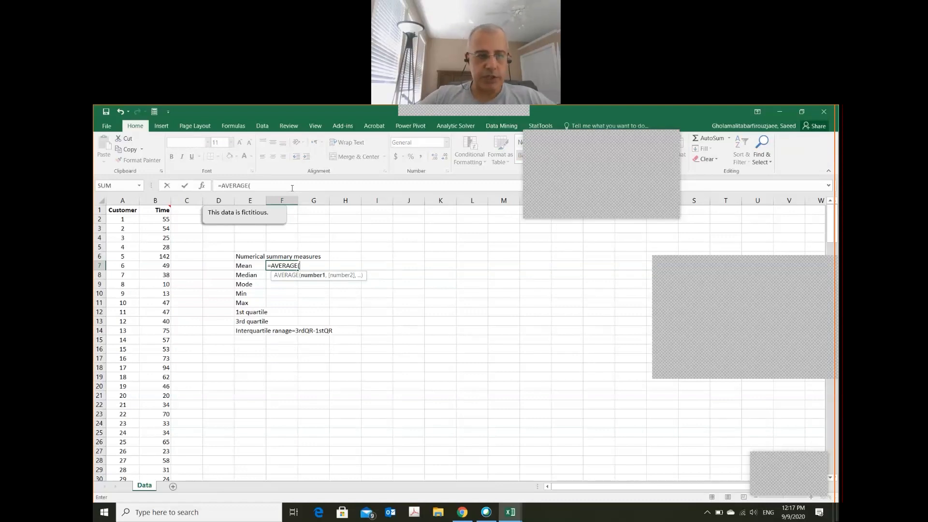
text($)
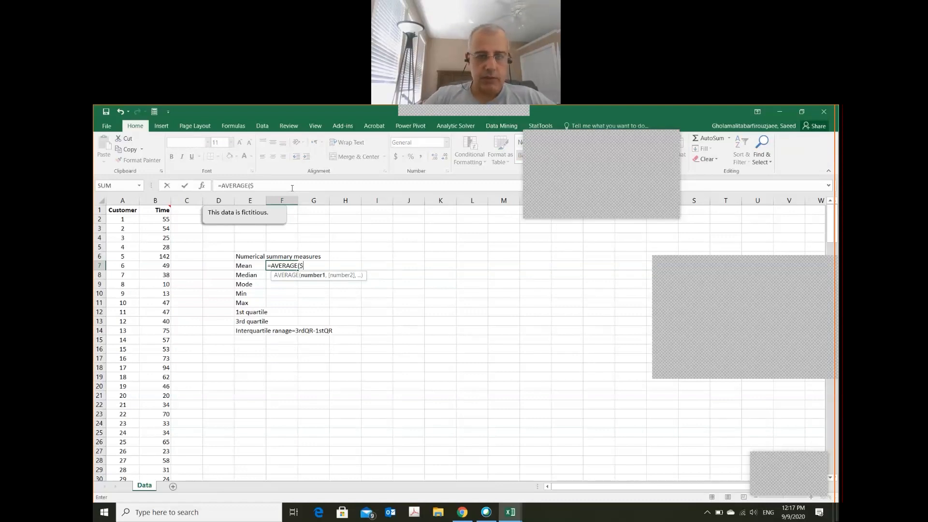
text(B$2)
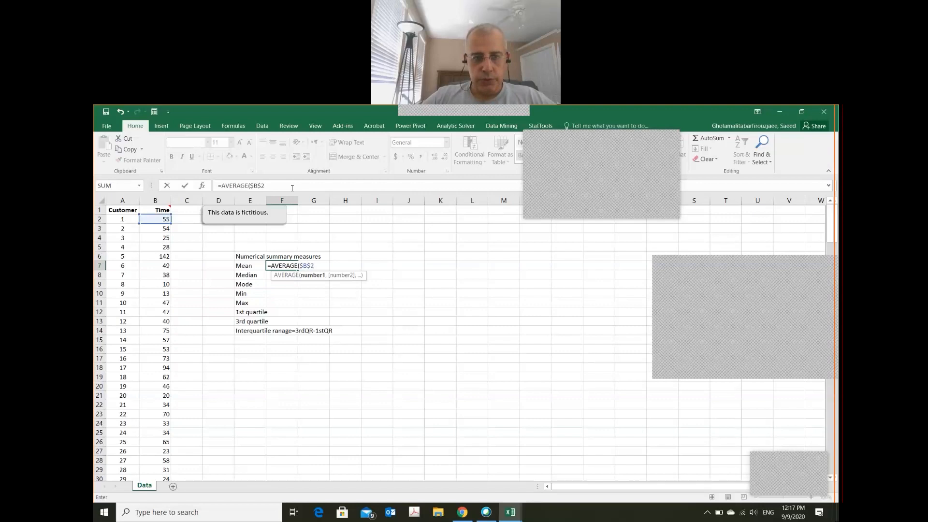
text(:$)
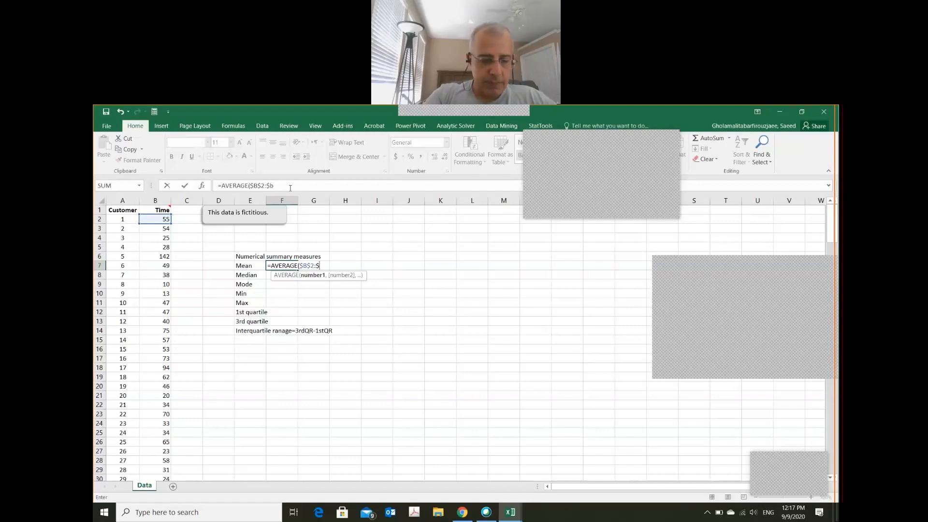
text(b$201))
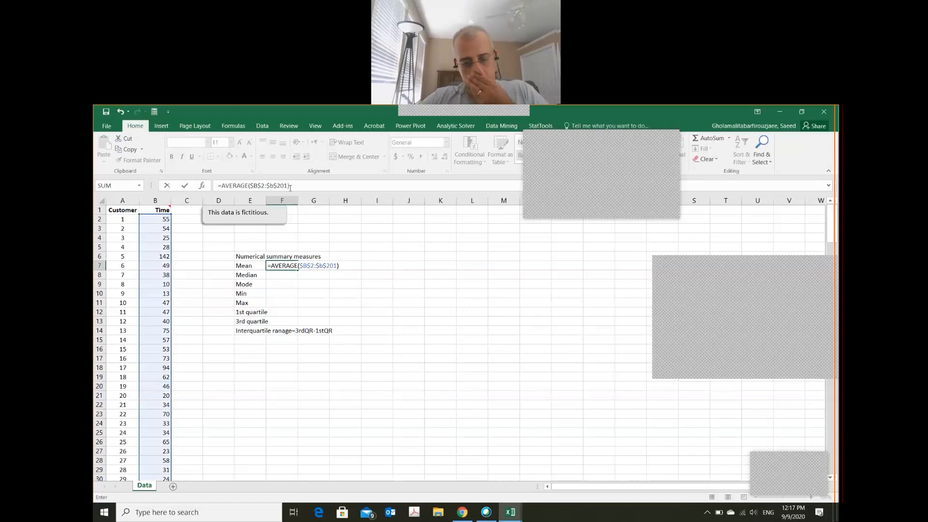
key(ctrl+Return)
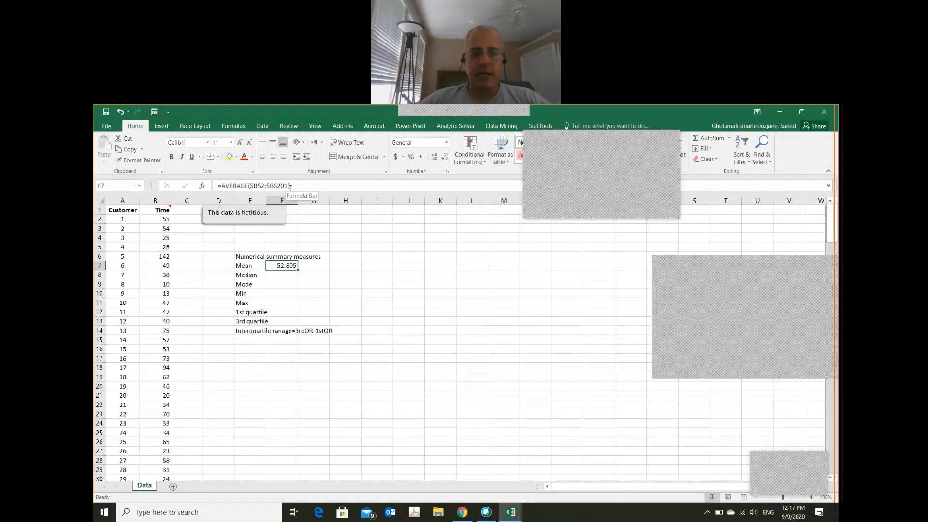
Calculate the median service time in cell F8 with =MEDIAN($B$2:$B$201).
key(Down)
text(=)
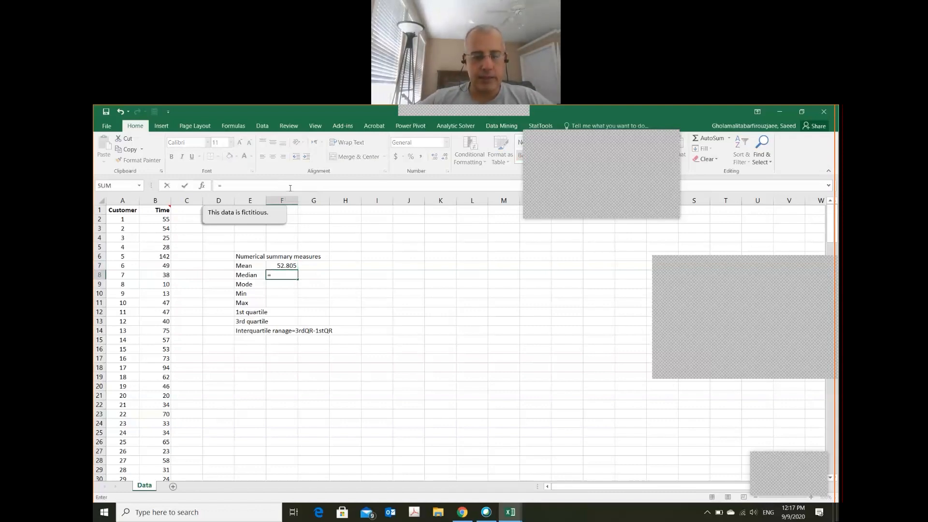
text(MEDIAN()
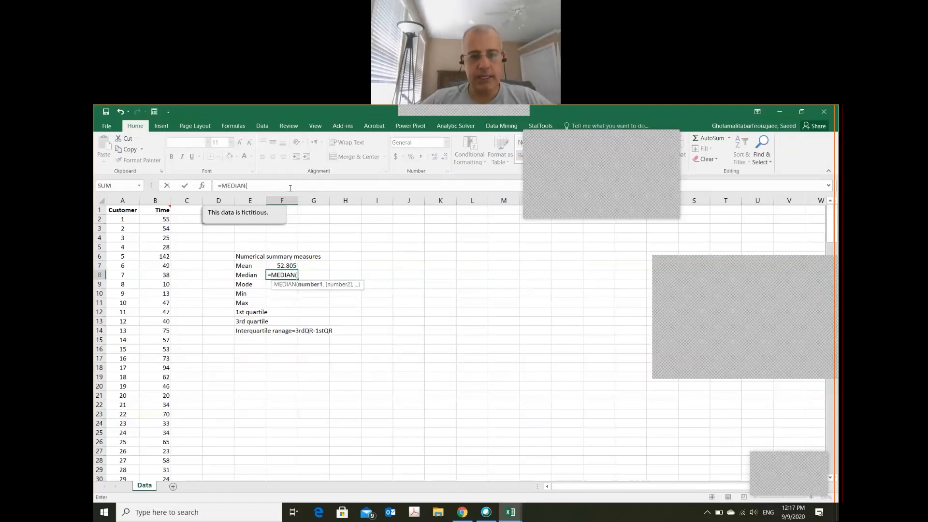
text($)
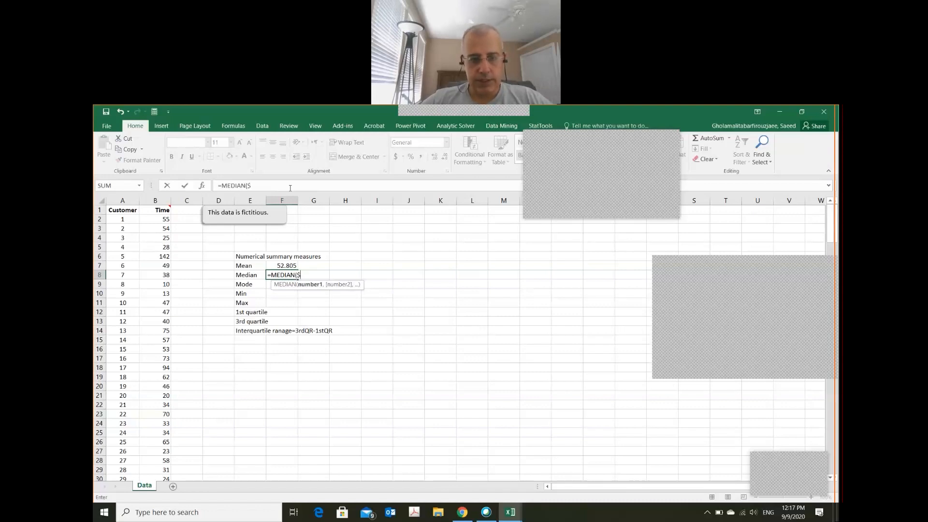
text(b$2:)
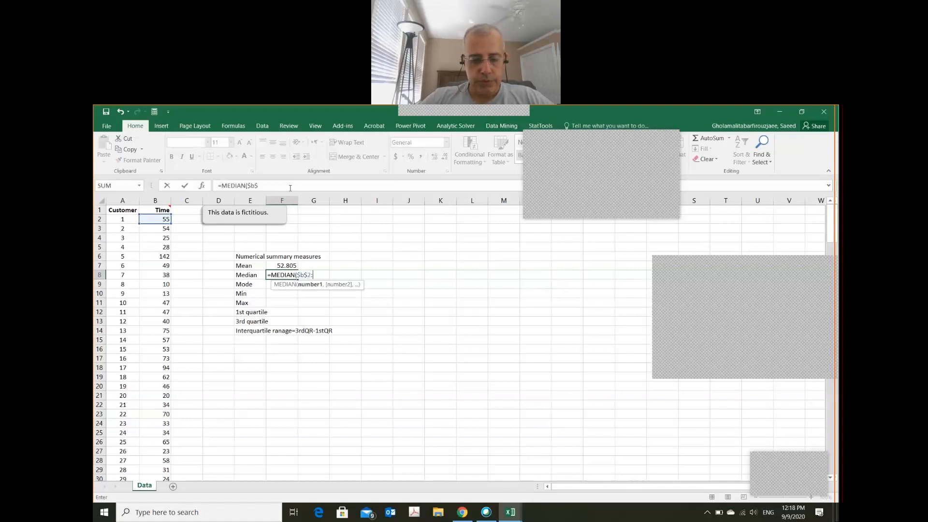
text($b)
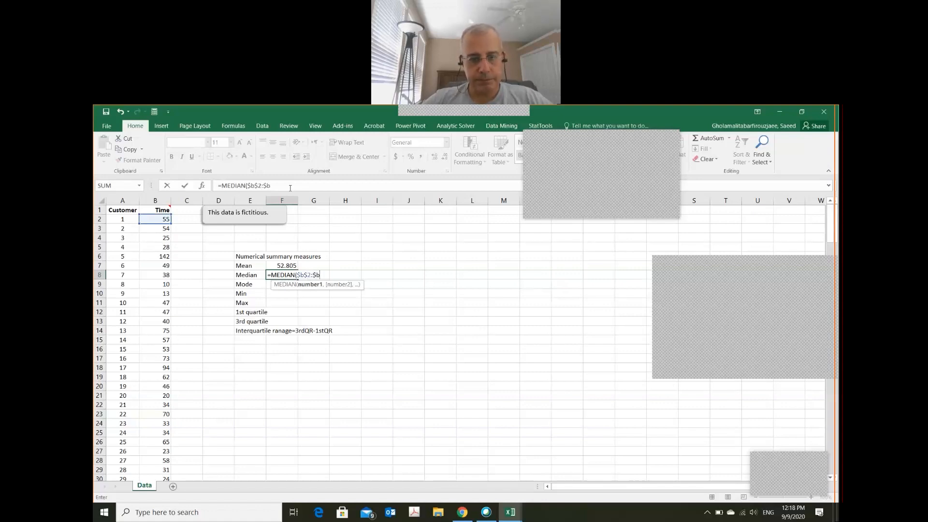
text($201))
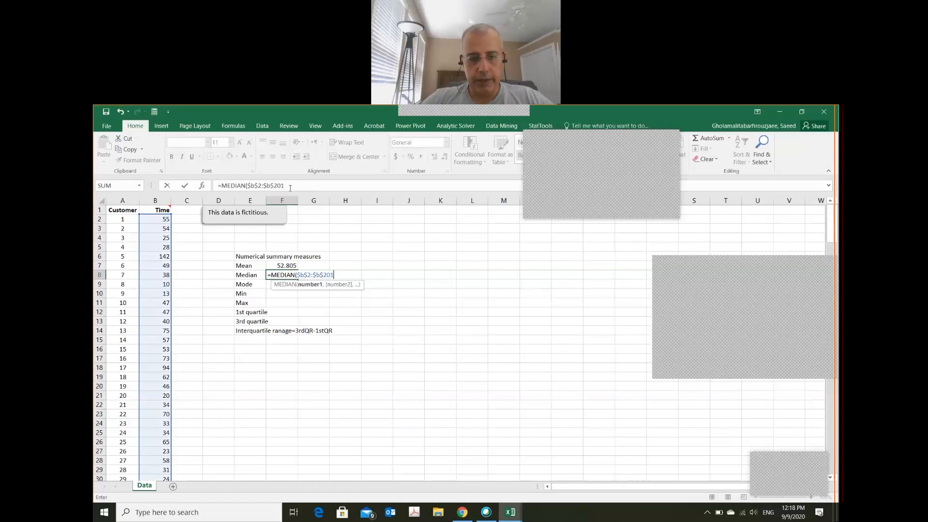
key(ctrl+Return)
key(Return)
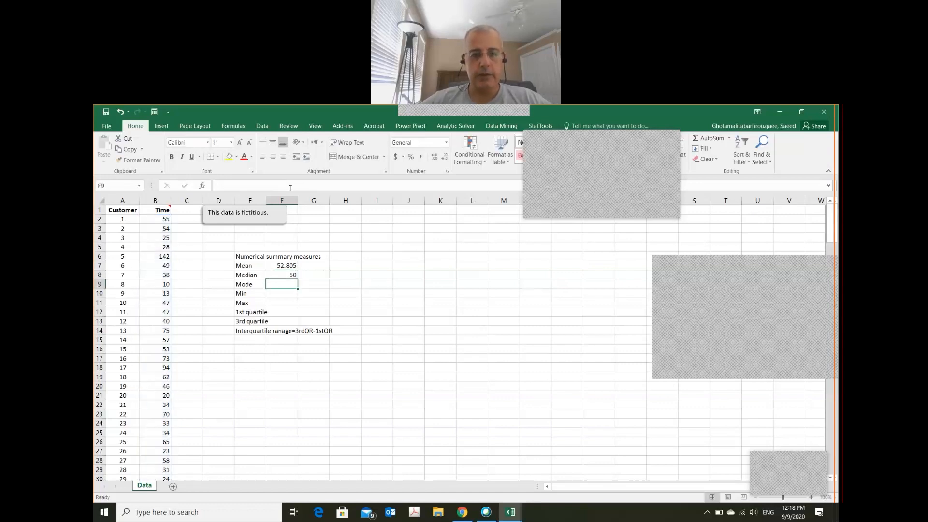
key(Up)
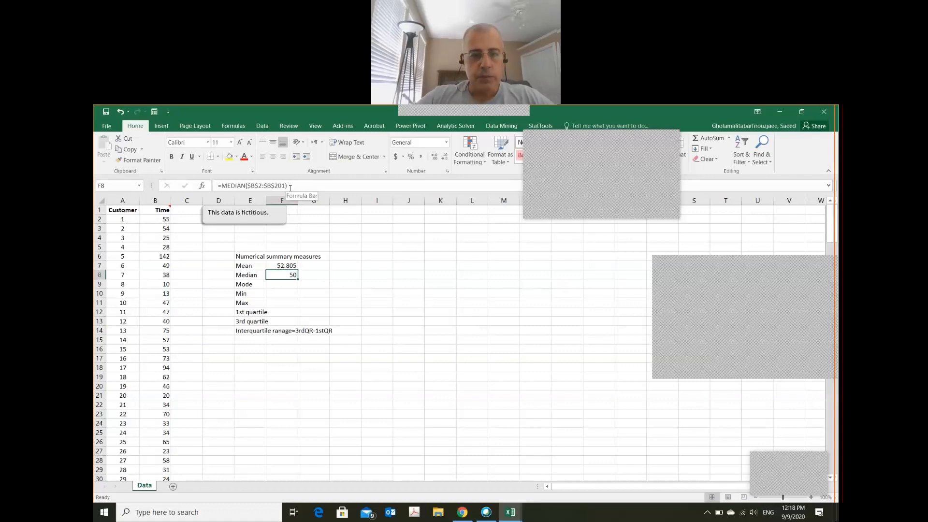
key(Down)
text(Mode)
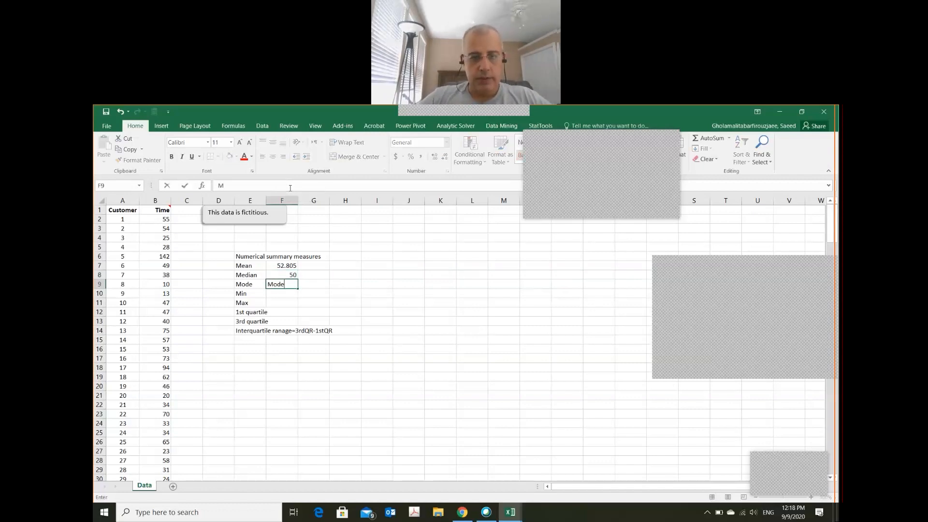
key(BackSpace)
key(BackSpace)
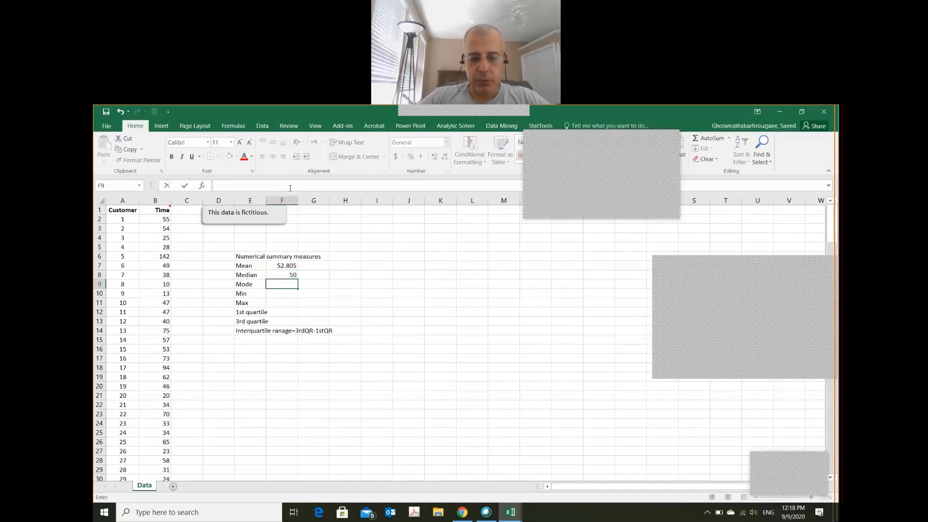
Calculate the mode of the service times in cell F9 with =MODE.SNGL($B$2:$B$201).
text(=mod)
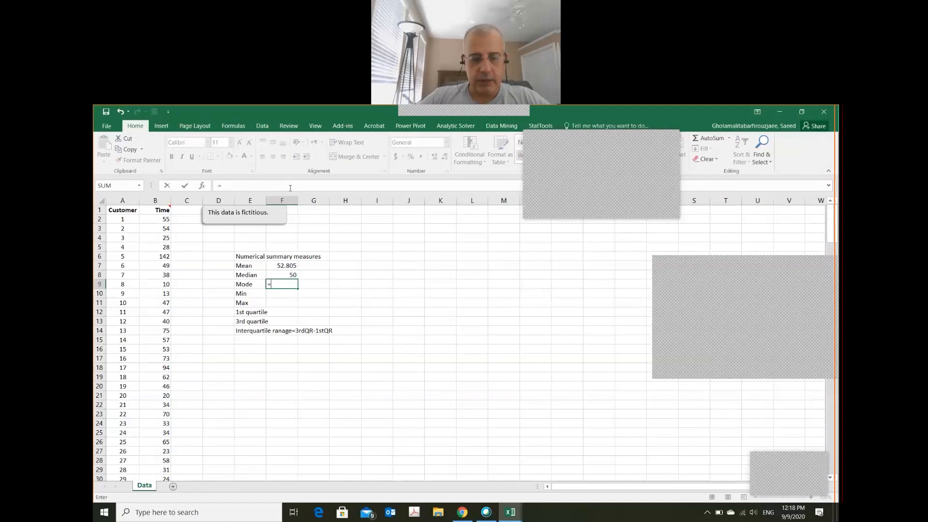
key(Down)
key(Down)
key(Tab)
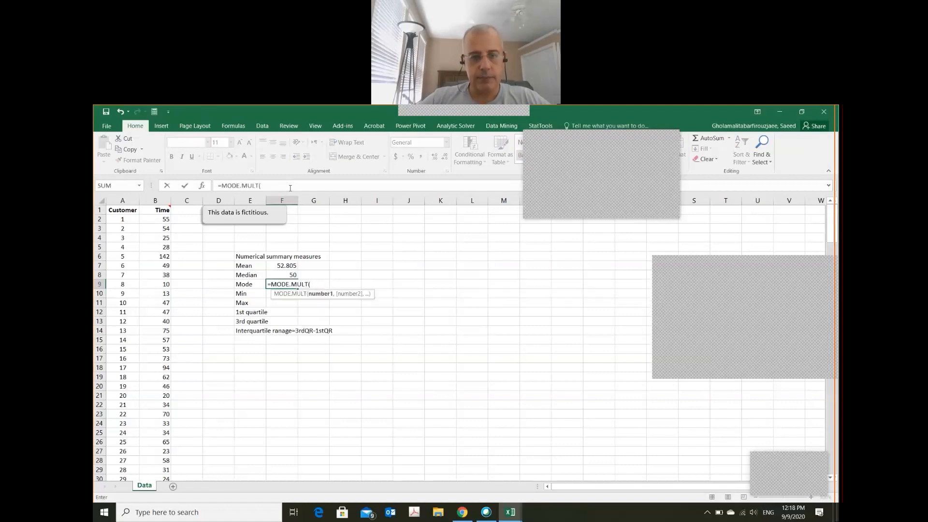
key(BackSpace)
key(BackSpace)
key(BackSpace)
key(BackSpace)
key(BackSpace)
key(Down)
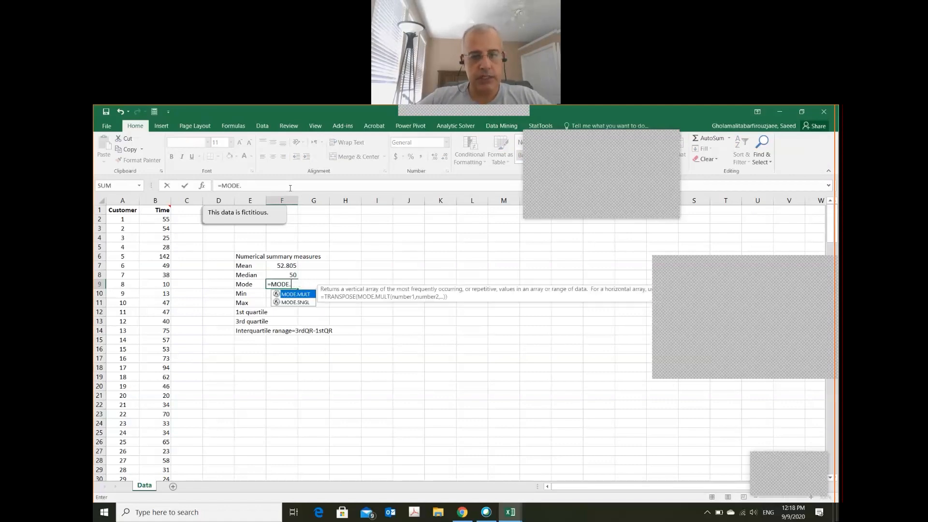
key(Tab)
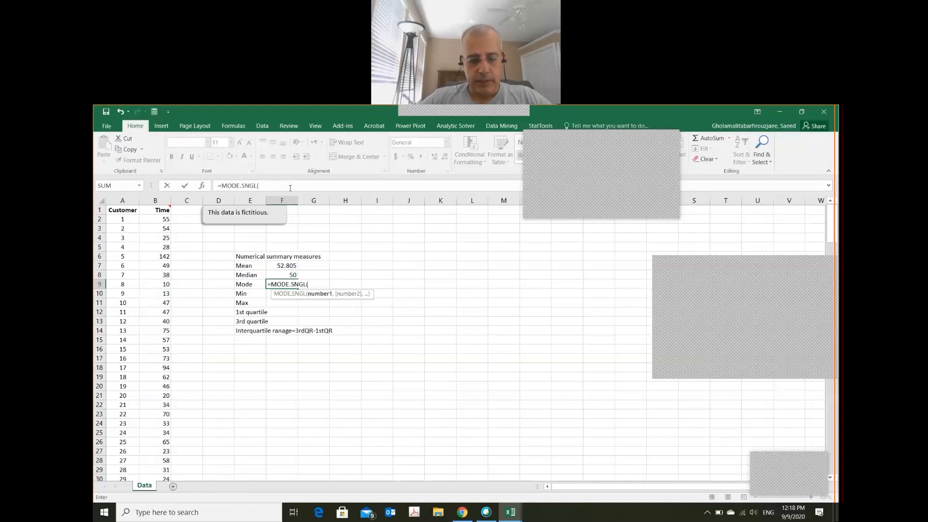
text($d)
key(BackSpace)
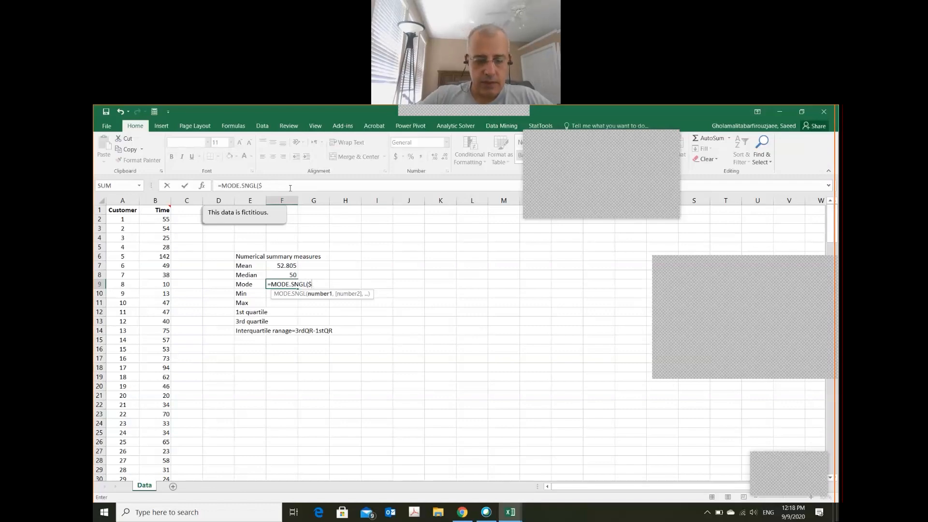
text(b@)
key(BackSpace)
text($)
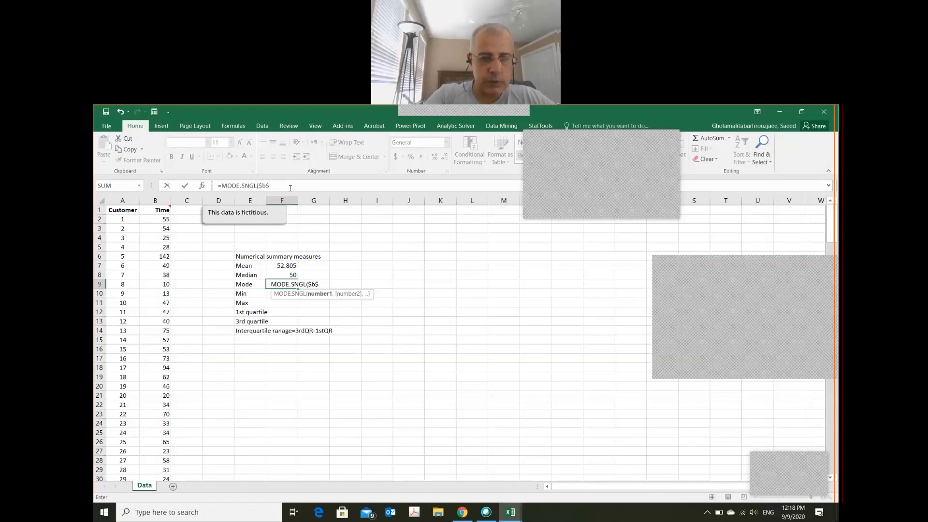
text(2:$b)
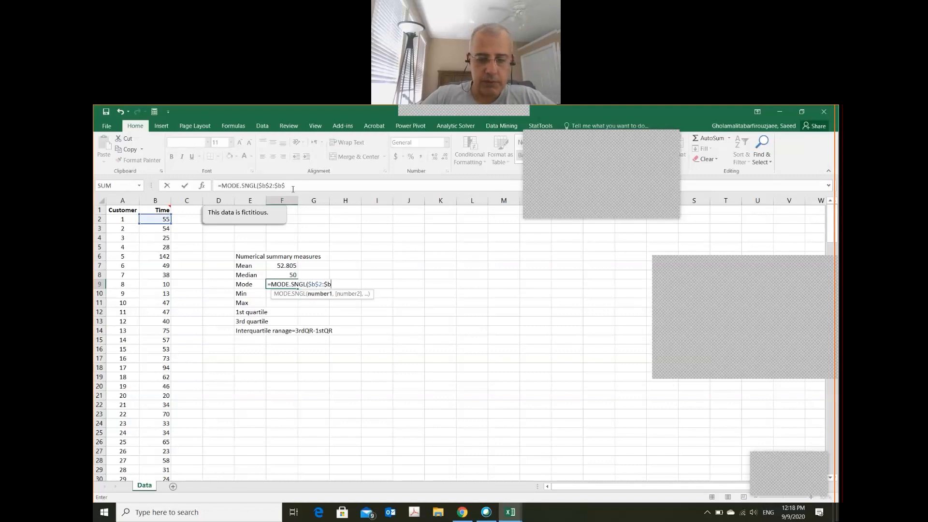
text($201)
key(Return)
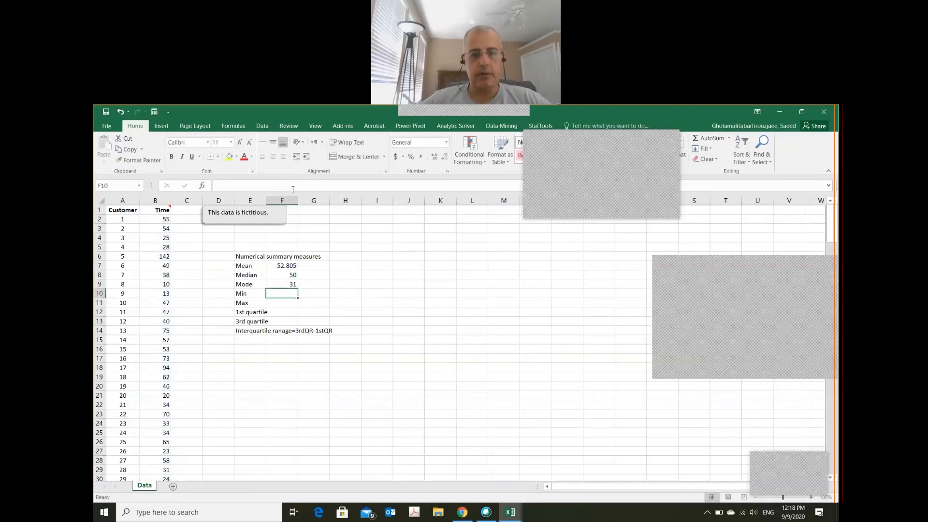
key(Up)
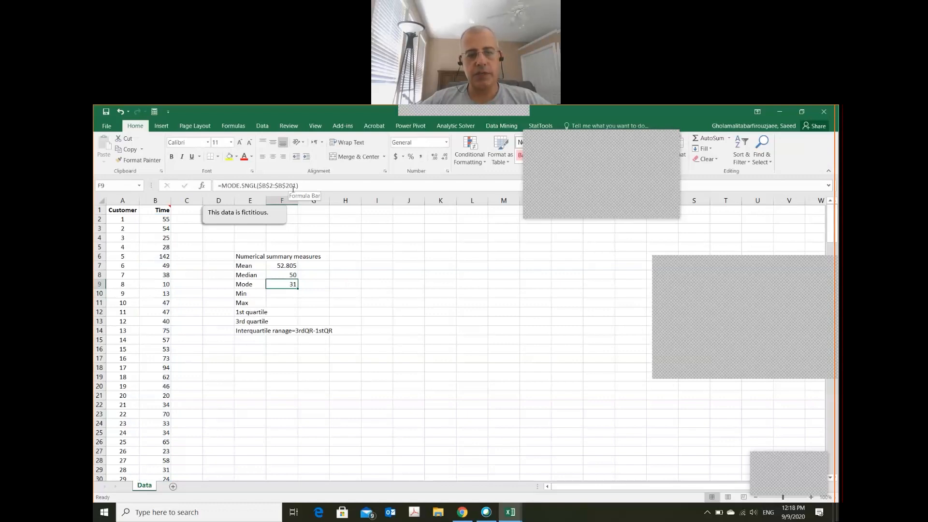
key(Down)
text(min)
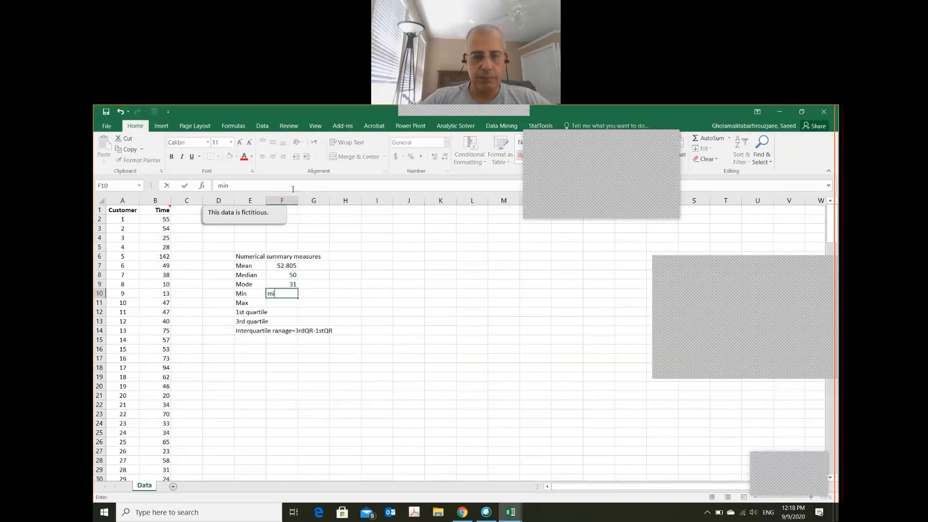
key(BackSpace)
key(BackSpace)
key(BackSpace)
text(=min)
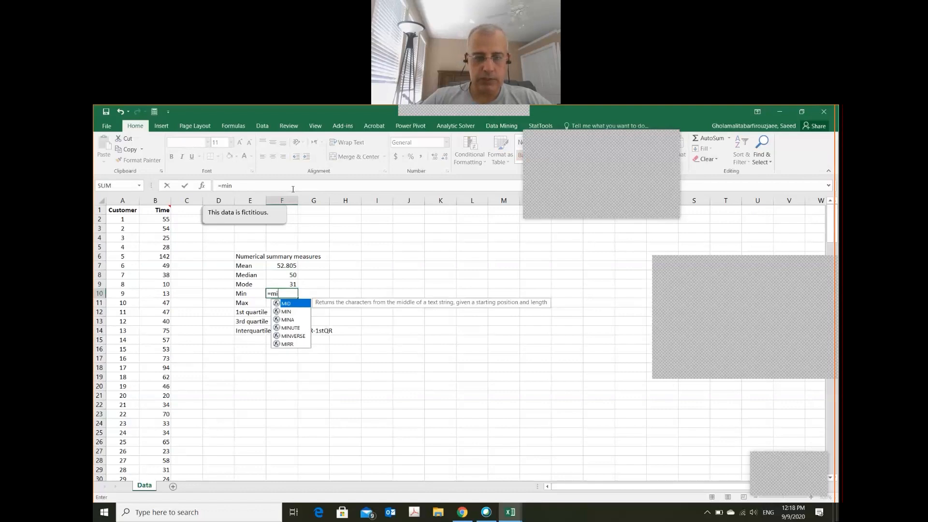
key(Tab)
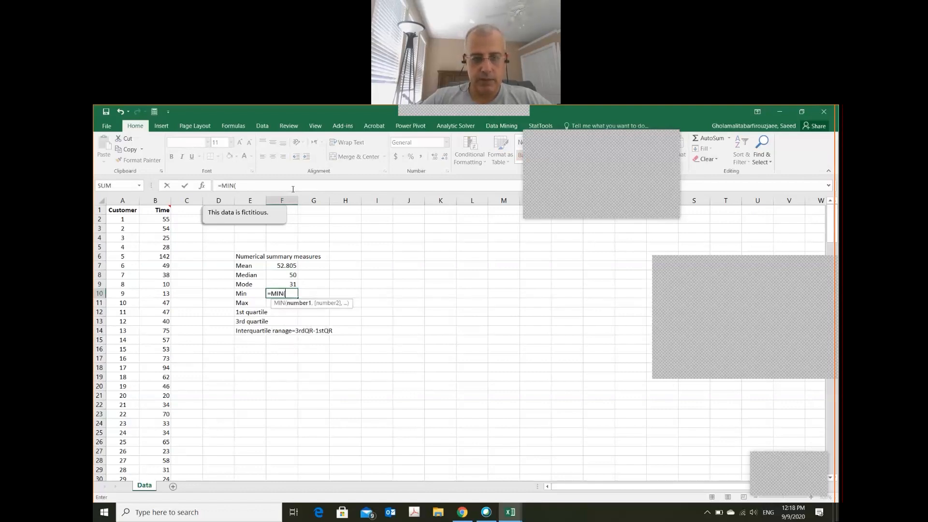
key(Escape)
key(Up)
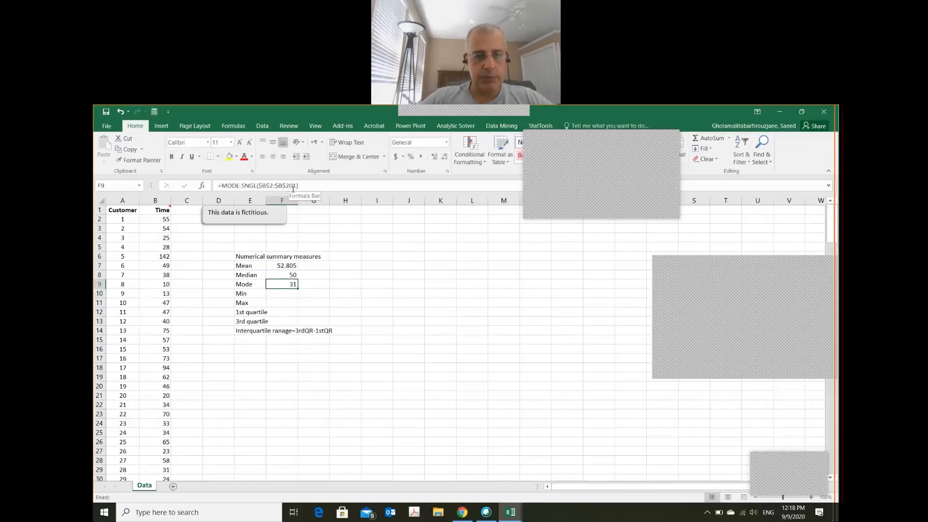
Copy the range reference $B$2:$B$201 out of the mode formula in cell F9 and exit the formula without editing it.
click(263, 187)
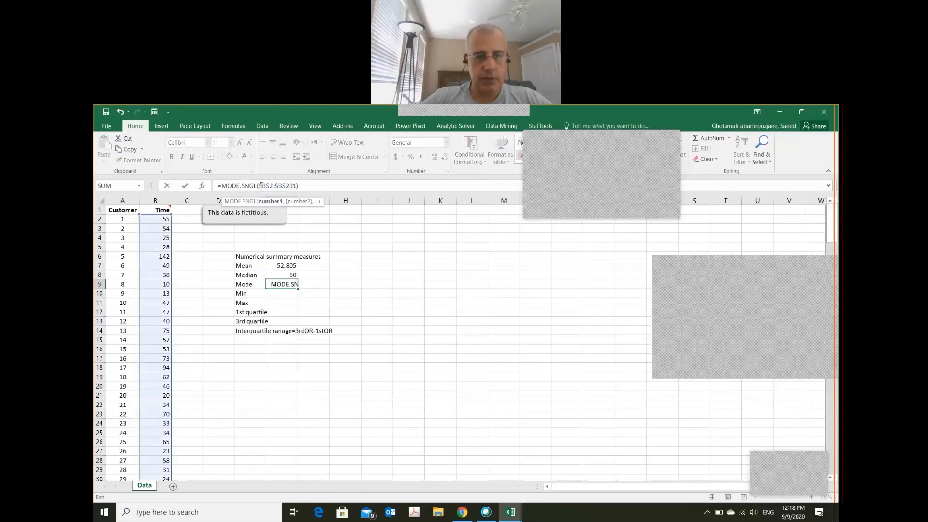
key(shift+Right)
key(shift+Right)
key(shift+Right)
key(shift+Right)
key(shift+Right)
key(shift+Right)
key(shift+Right)
key(shift+Right)
key(shift+Right)
key(shift+Right)
key(shift+Right)
key(ctrl+c)
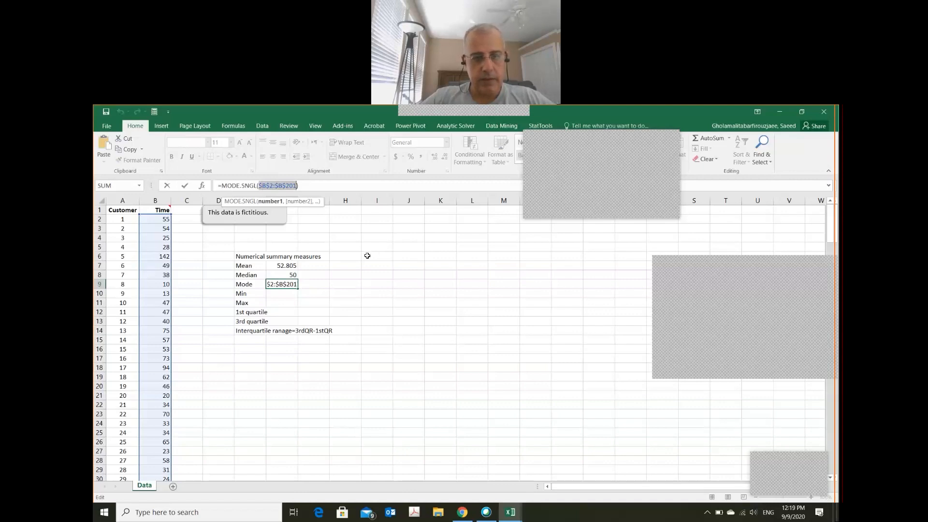
click(286, 293)
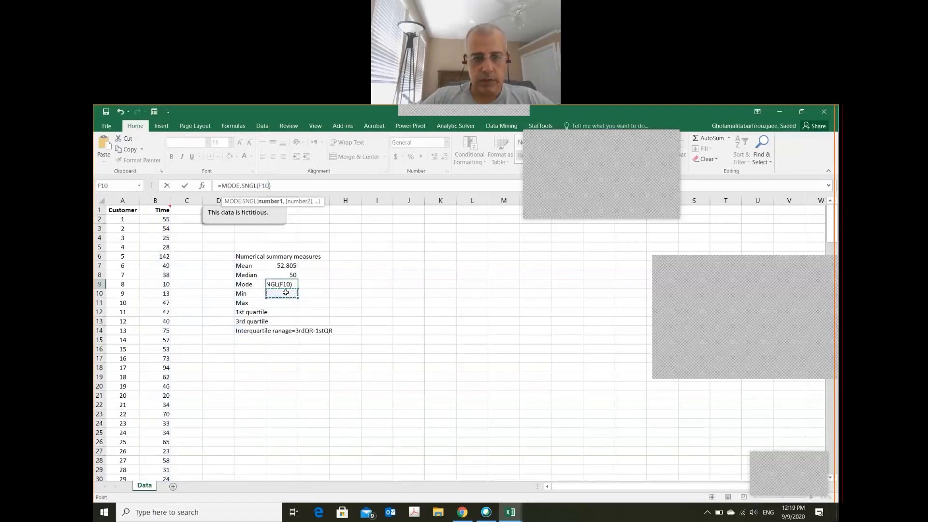
key(Escape)
Calculate the minimum service time in cell F10 with =MIN($B$2:$B$201), reusing the copied range reference.
click(286, 293)
text(=MIN()
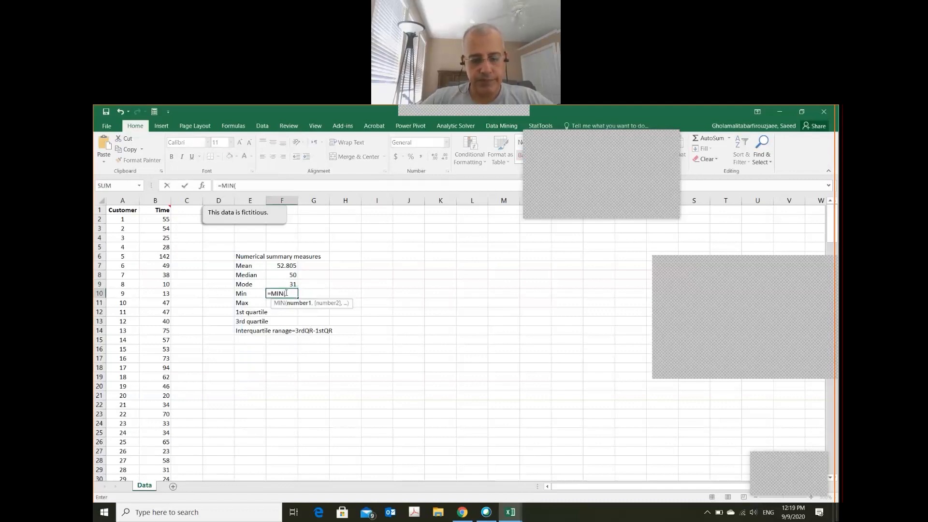
key(ctrl+v)
text())
key(Return)
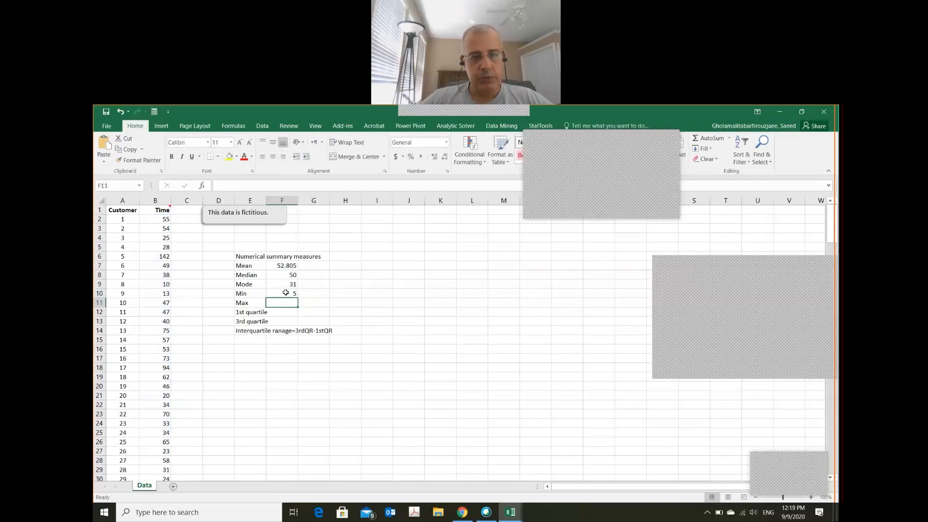
Calculate the maximum service time in cell F11 with =MAX($B$2:$B$201).
text(=MAX()
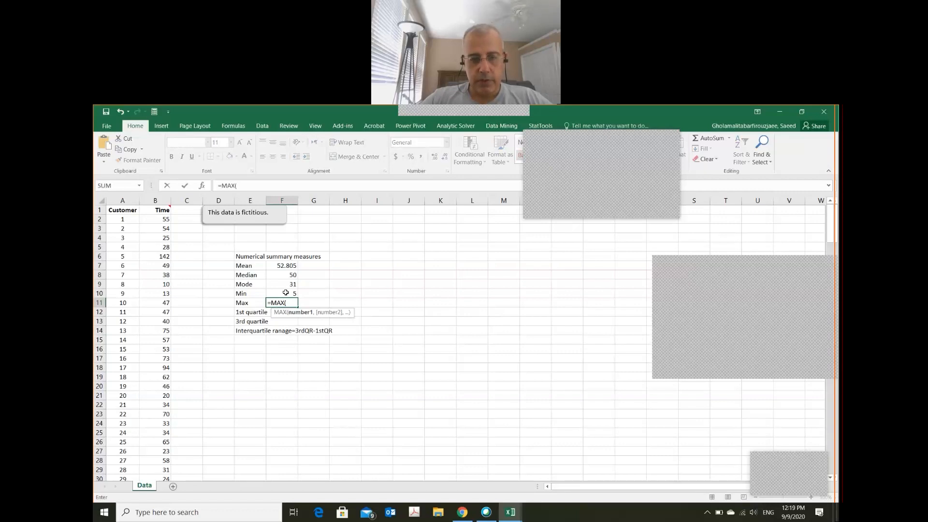
key(ctrl+v)
text())
key(Return)
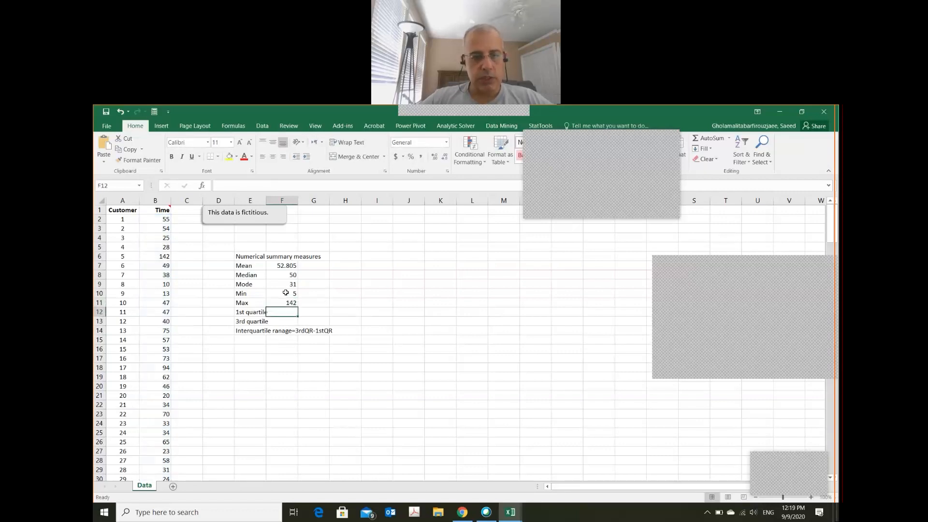
Calculate the first quartile of the service times in cell F12 with =QUARTILE.INC($B$2:$B$201,1).
text(=)
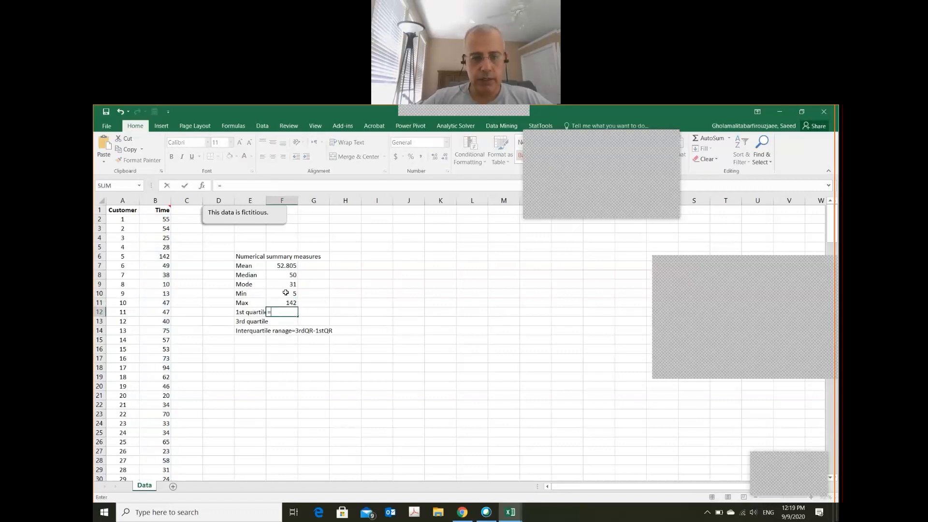
text(q)
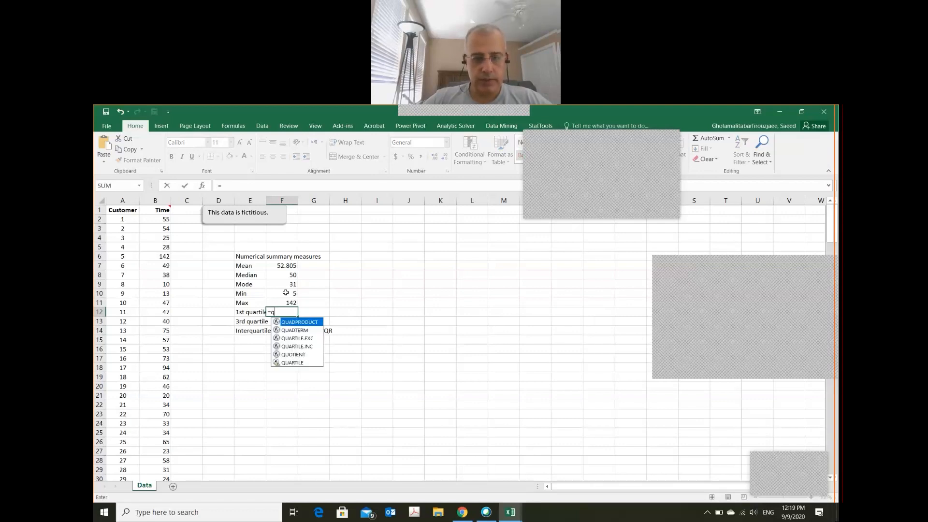
text(u)
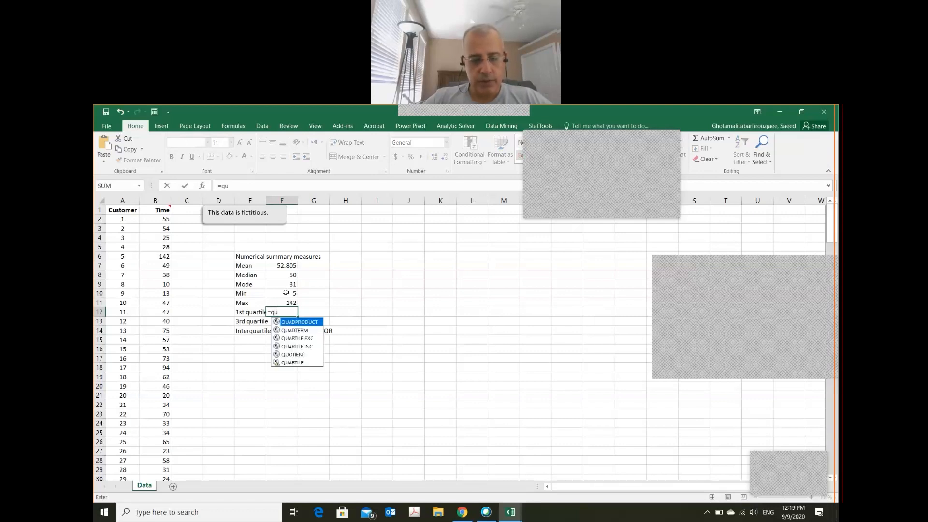
text(ar)
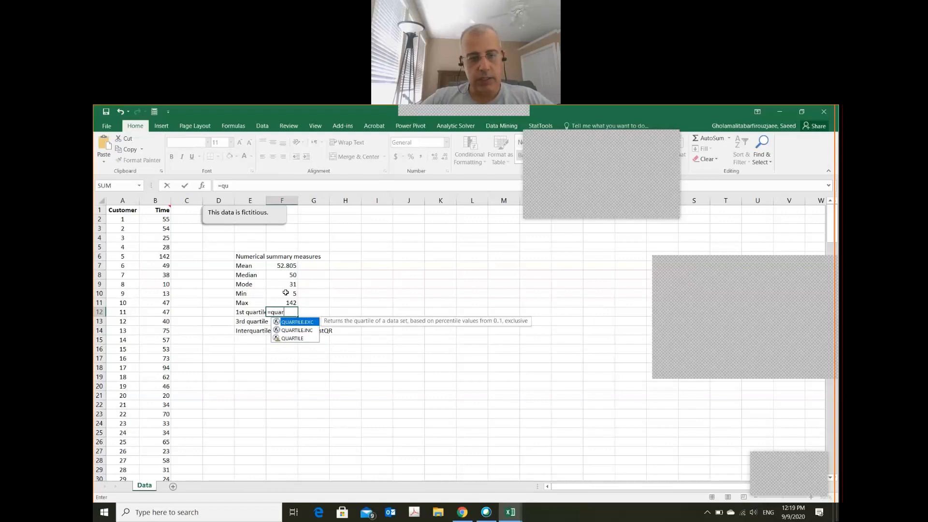
key(Down)
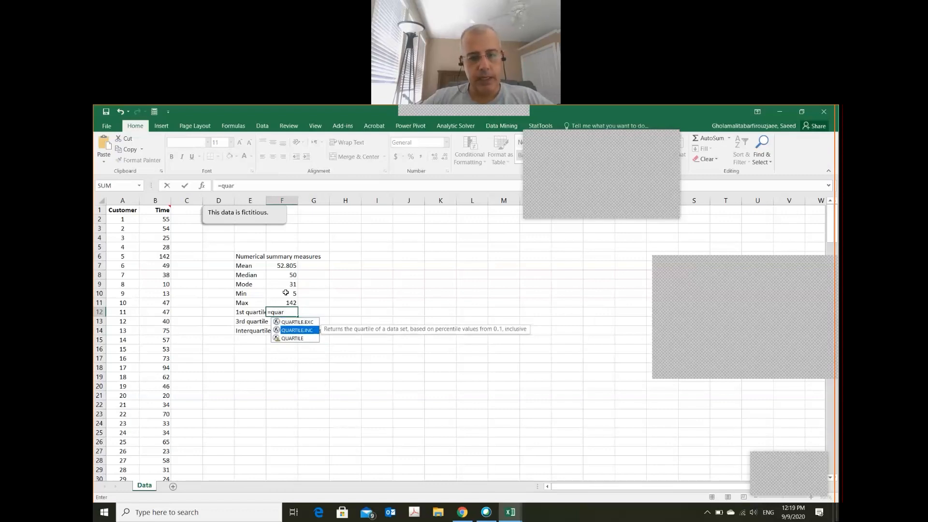
key(Tab)
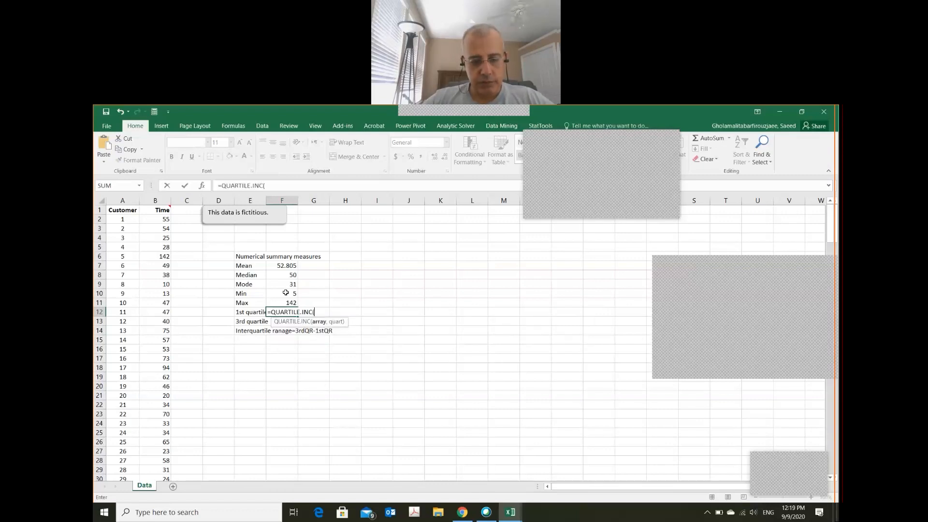
key(ctrl+v)
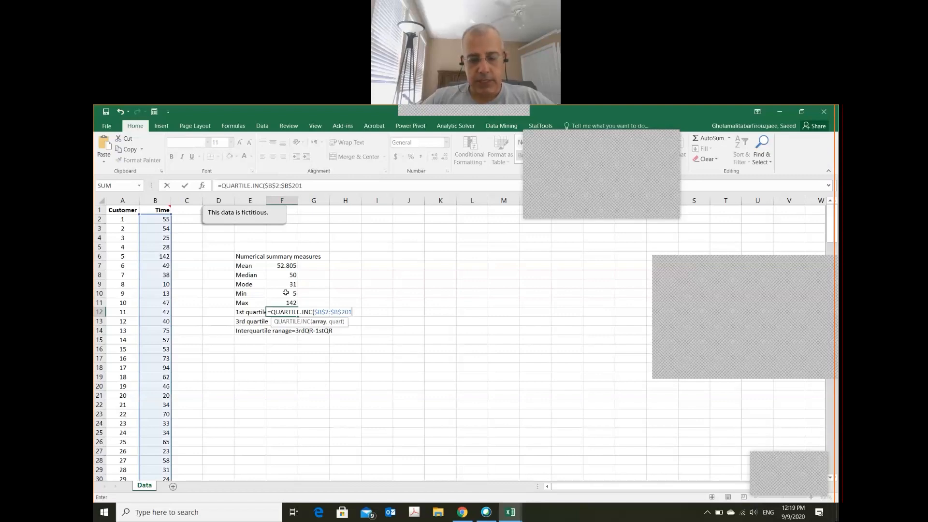
text(,)
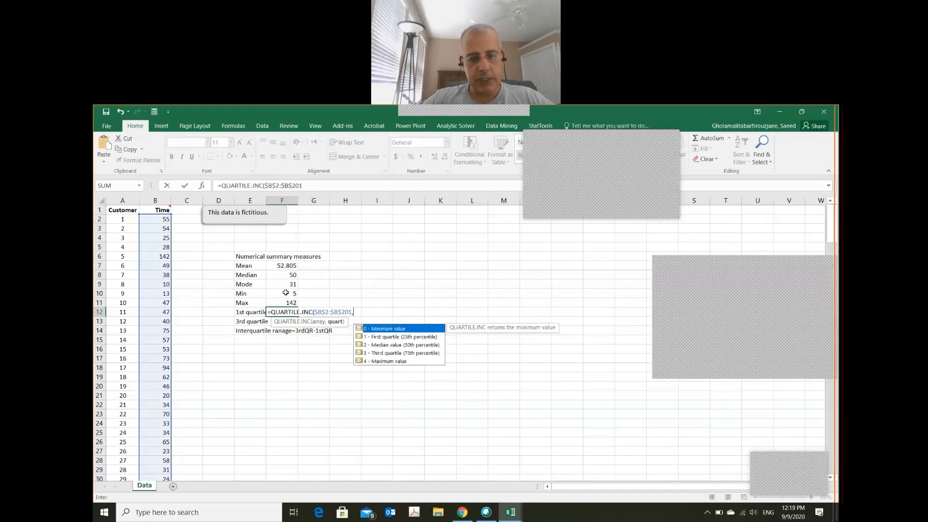
key(Down)
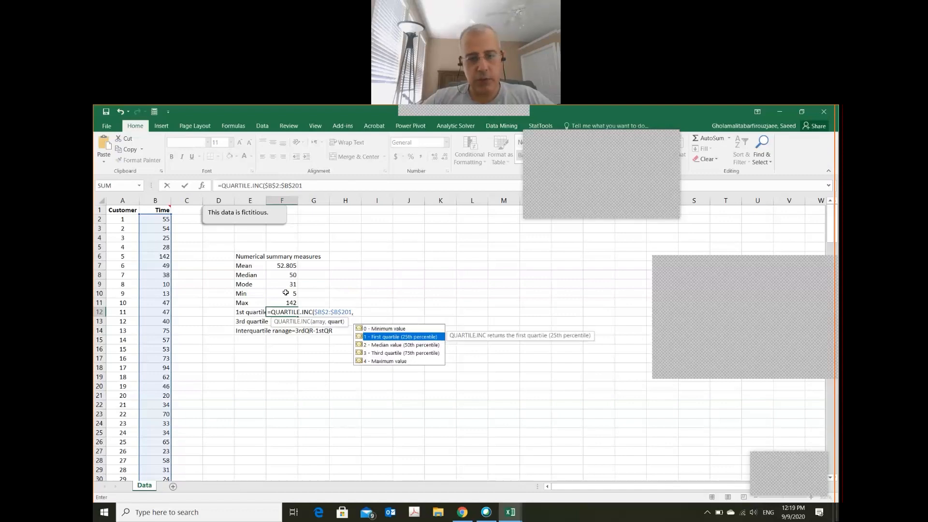
key(Escape)
text(1))
key(Return)
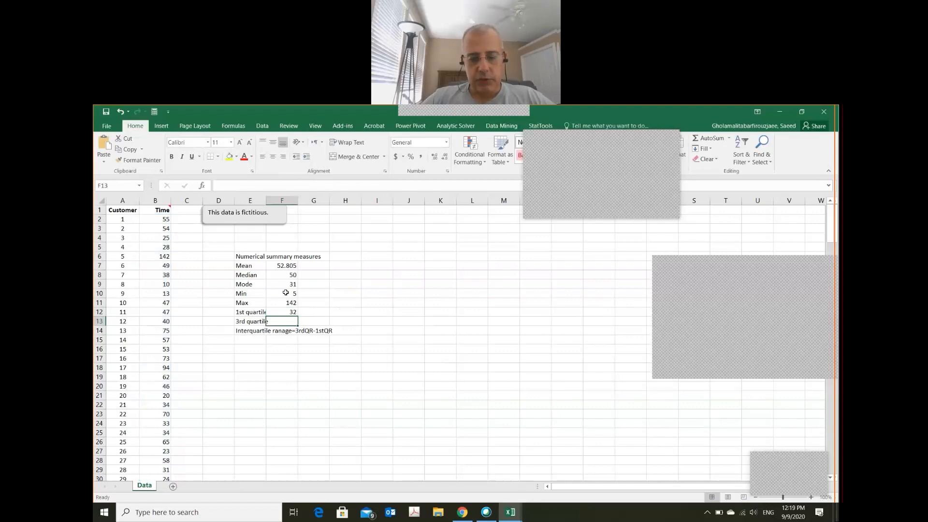
Calculate the third quartile of the service times in cell F13 with =QUARTILE.INC($B$2:$B$201,3).
text(=quar)
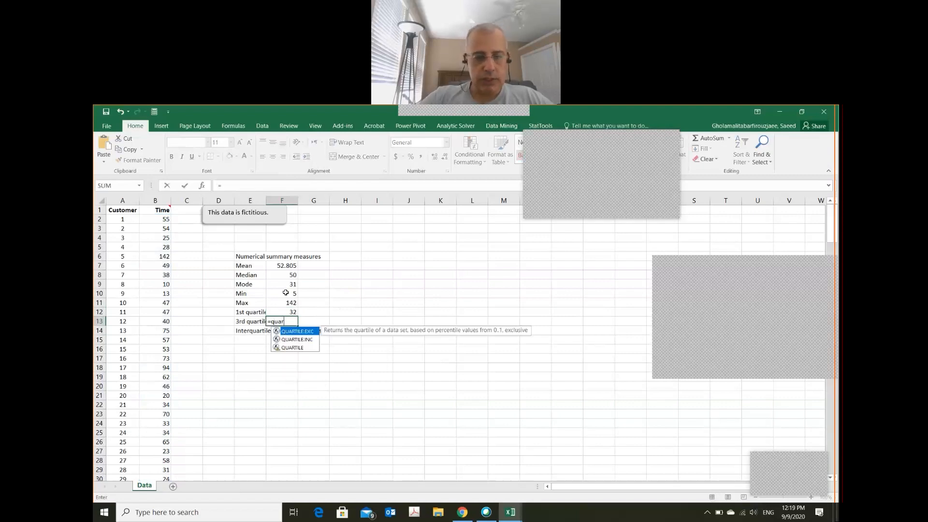
key(Down)
key(Tab)
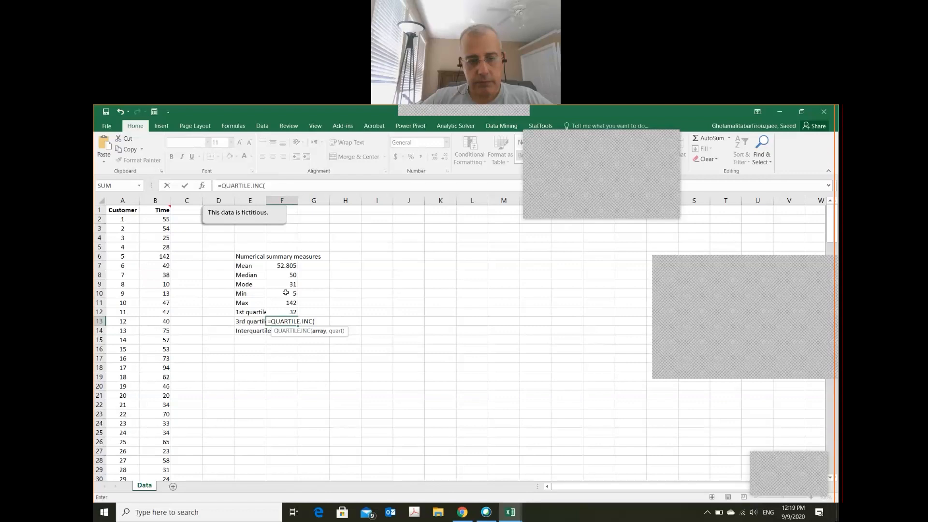
text($B$2:$B$201)
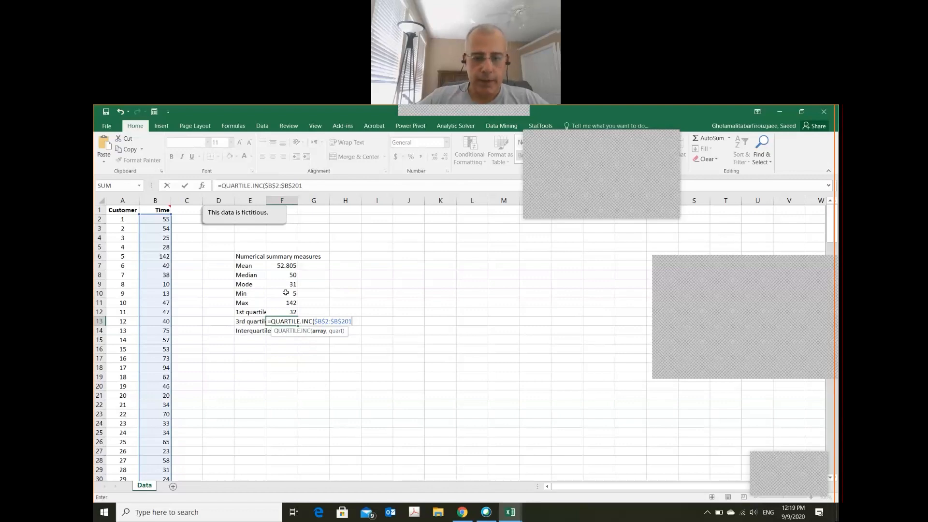
text(,)
key(Down)
key(Down)
key(Down)
key(Return)
key(Up)
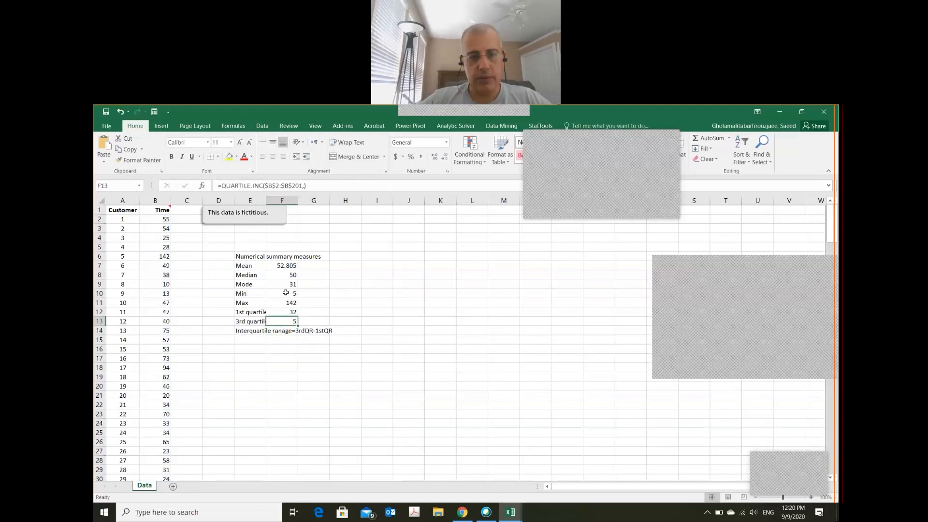
click(304, 186)
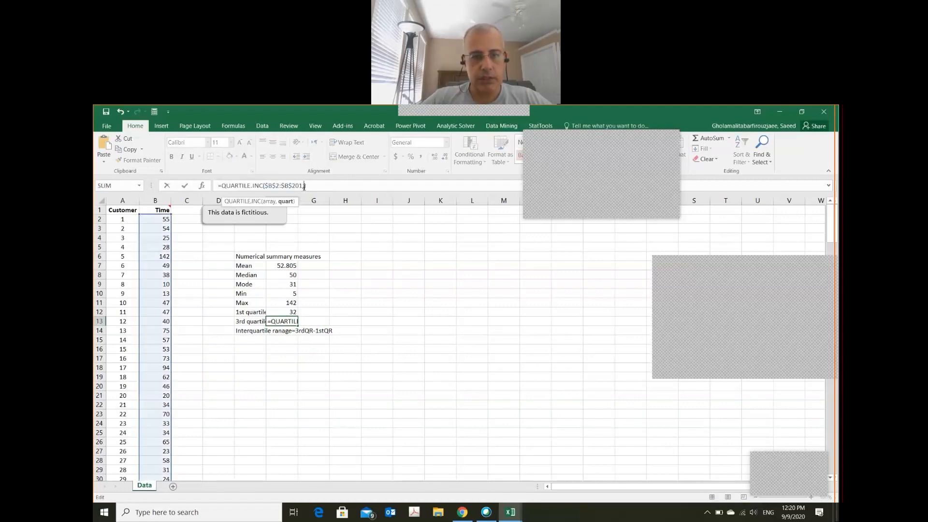
text(3)
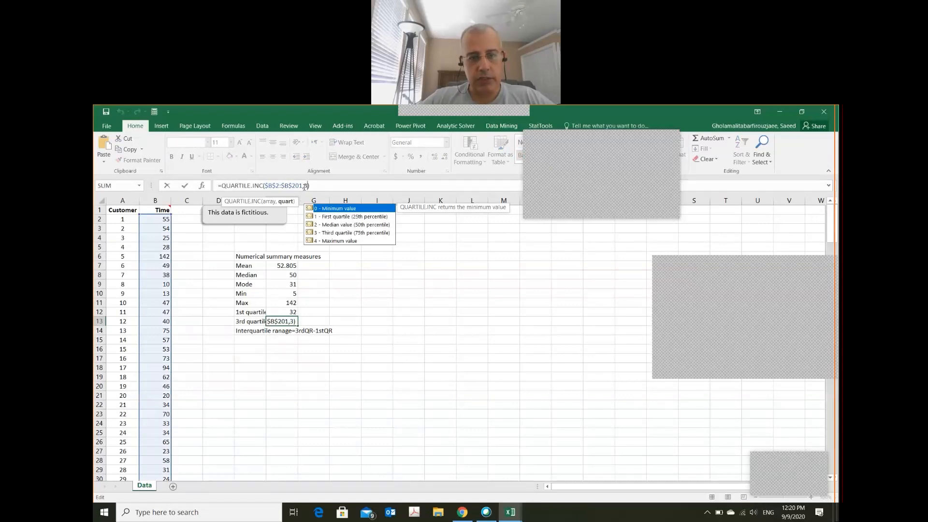
key(ctrl+Return)
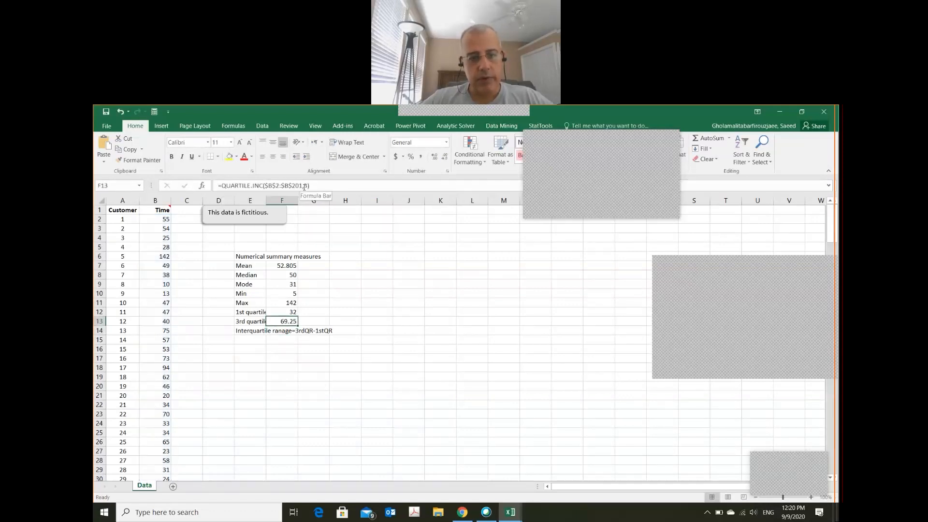
Calculate the interquartile range in cell H14 by subtracting the first quartile from the third with =F13-F12.
key(Down)
key(Right)
key(Right)
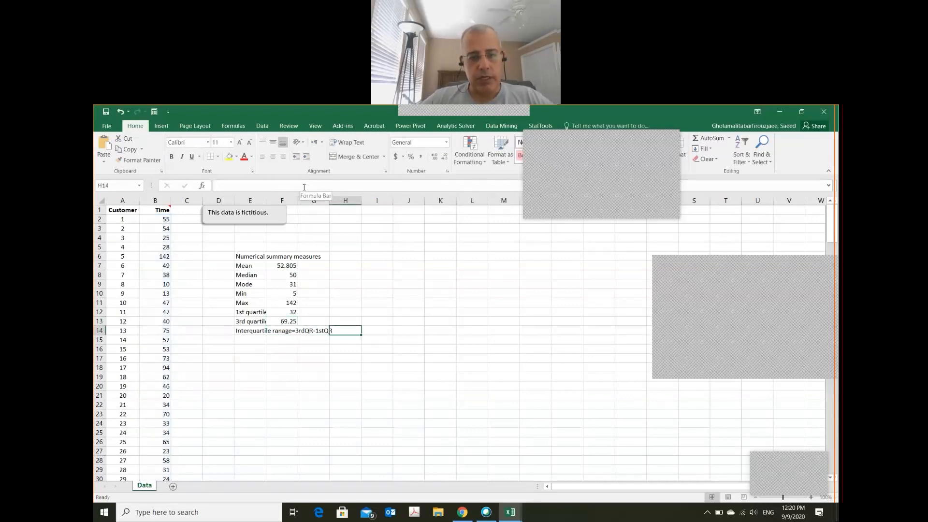
text(=int)
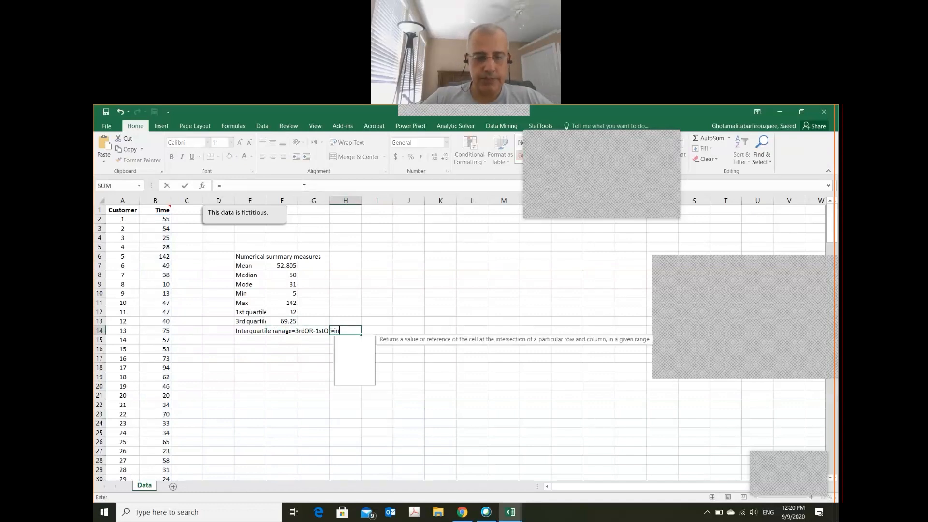
key(BackSpace)
key(BackSpace)
key(BackSpace)
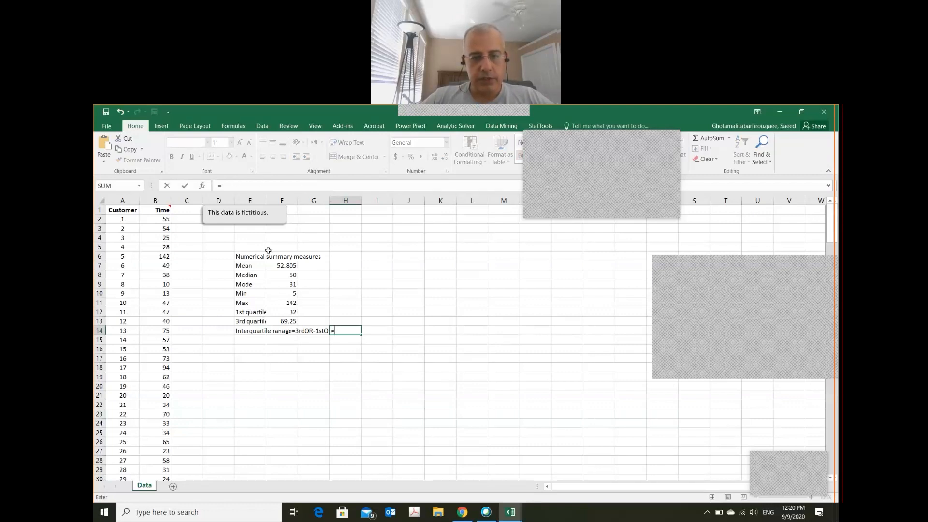
click(285, 321)
text(-)
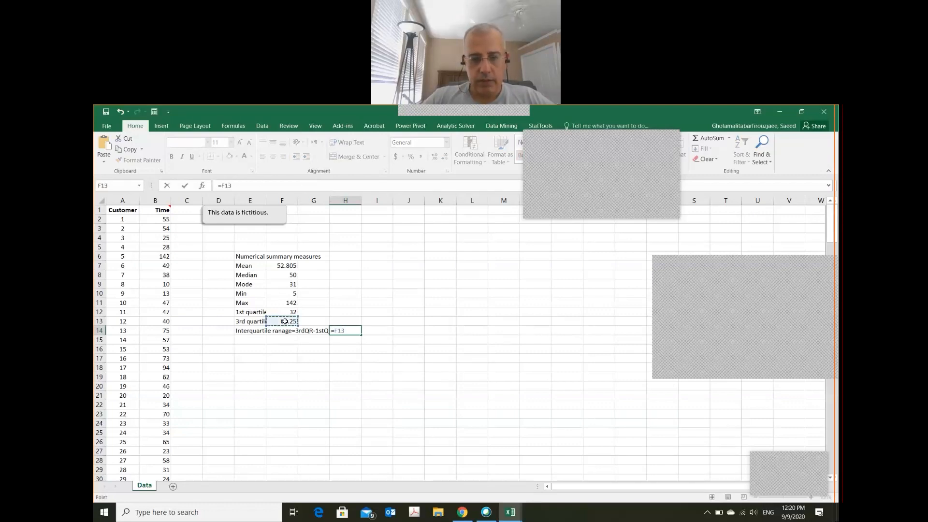
click(289, 314)
key(Return)
key(Up)
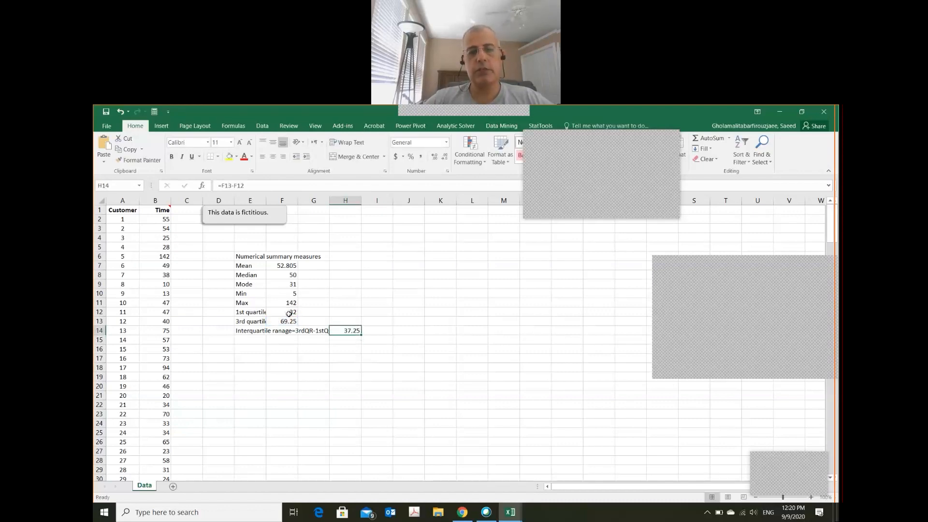
Review the mean, median and mode by selecting their labels and values in E7:F9.
key(Up)
key(Up)
key(Up)
key(Up)
key(Up)
key(Up)
key(Up)
key(Left)
key(Left)
key(Left)
key(shift+Down)
key(shift+Down)
key(shift+Right)
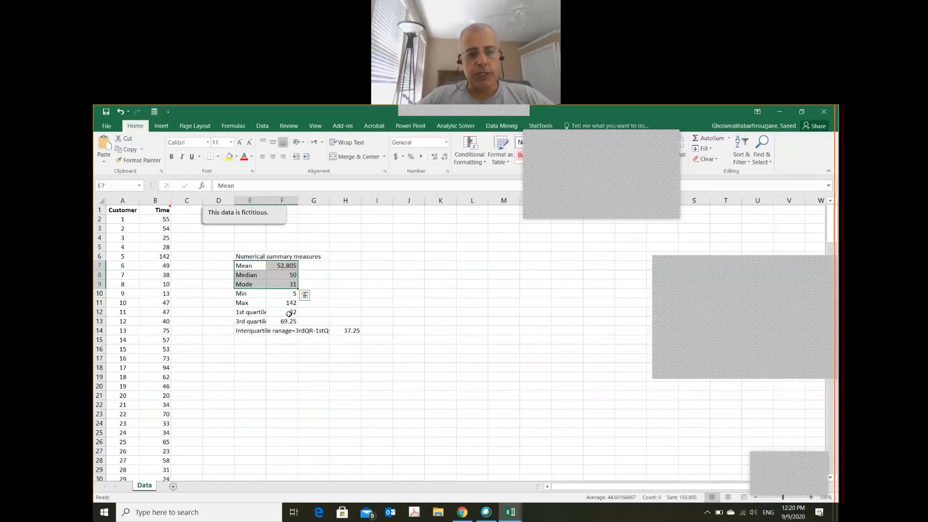
key(shift+Left)
key(shift+Up)
key(shift+Up)
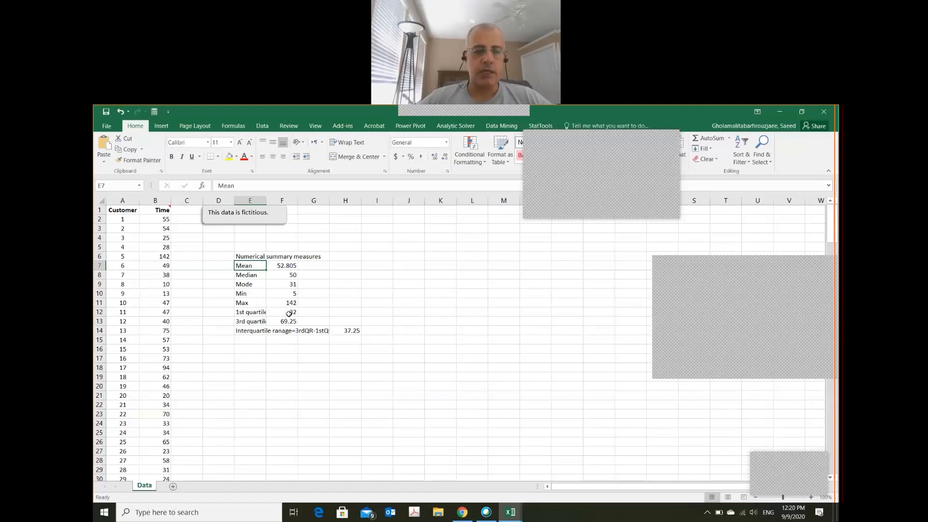
Compare the mean and median service times in cells F7 and F8.
key(Right)
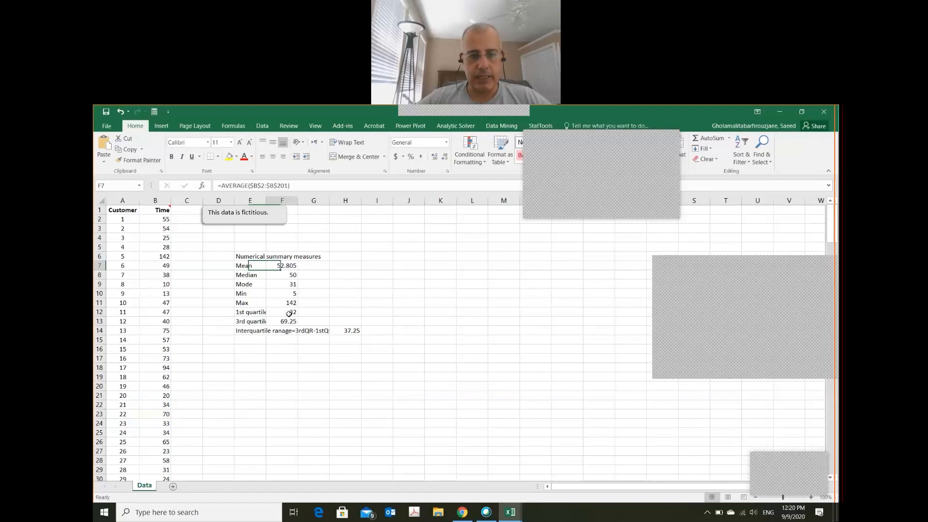
key(Down)
key(Up)
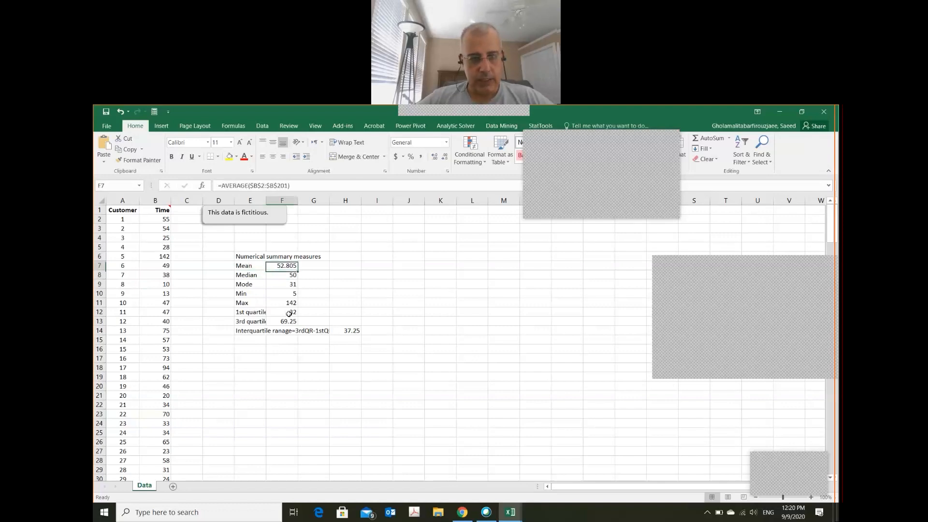
key(shift+Down)
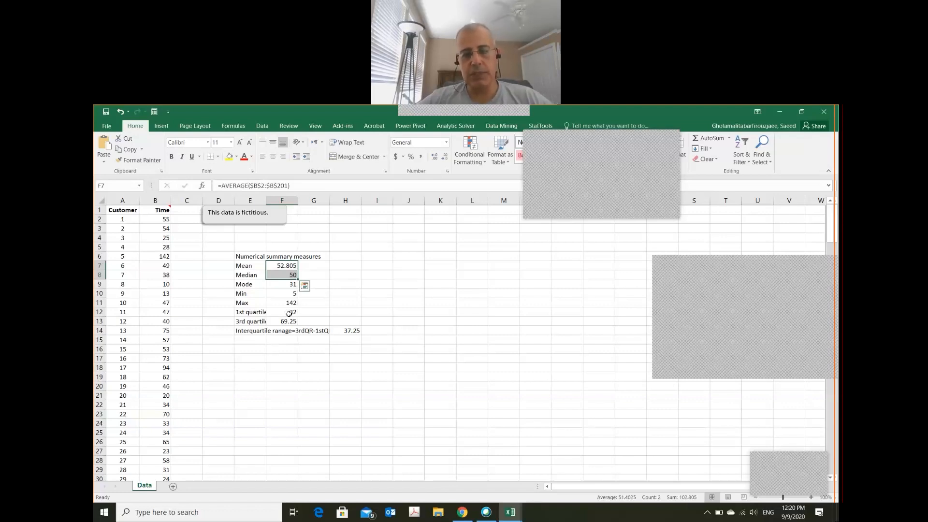
key(Right)
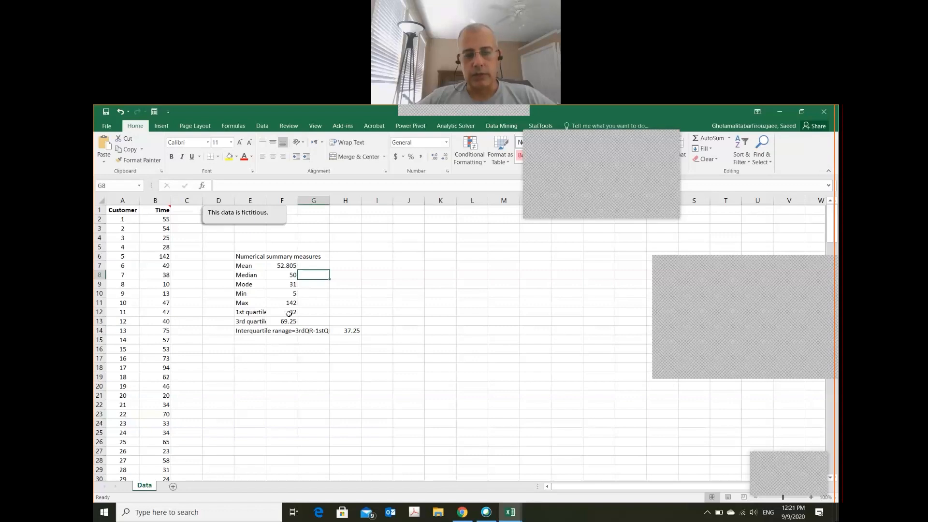
Review the mode, minimum and maximum service times in cells F9:F11.
key(Left)
key(Down)
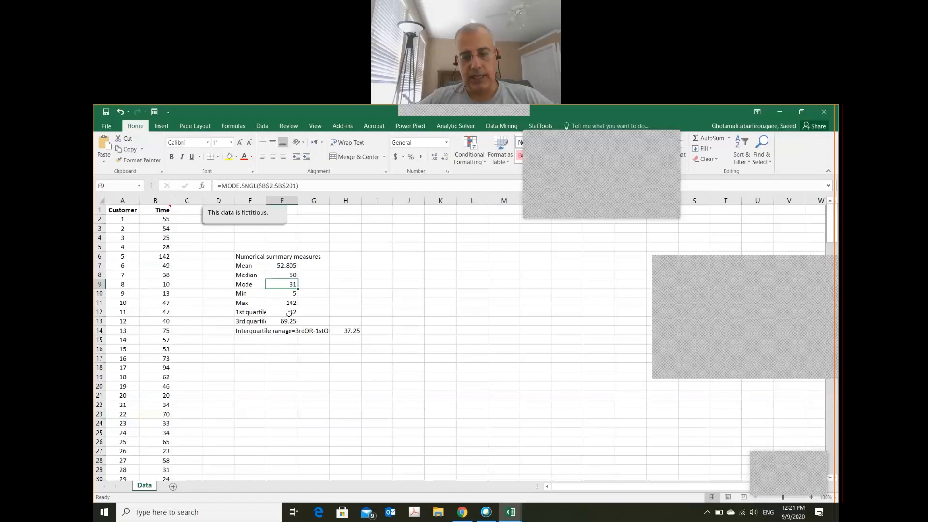
key(Down)
key(Down)
key(Down)
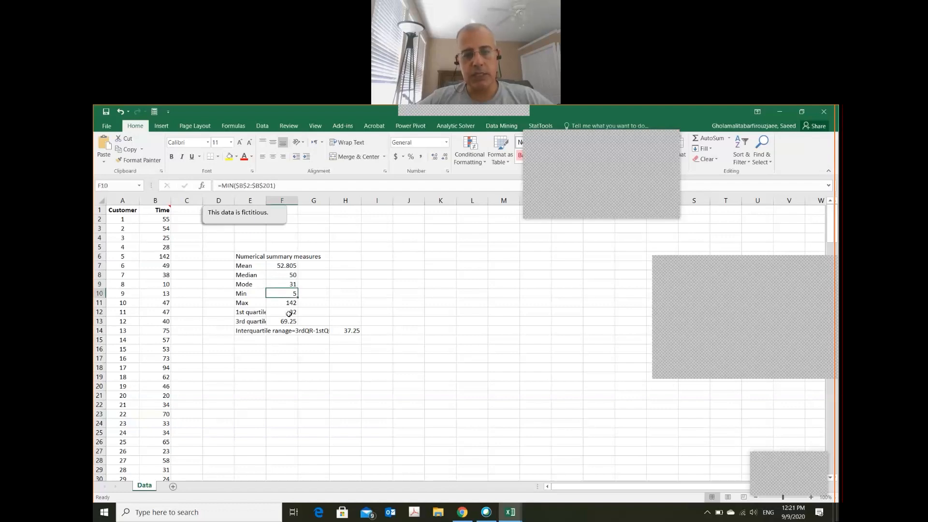
key(Up)
key(Up)
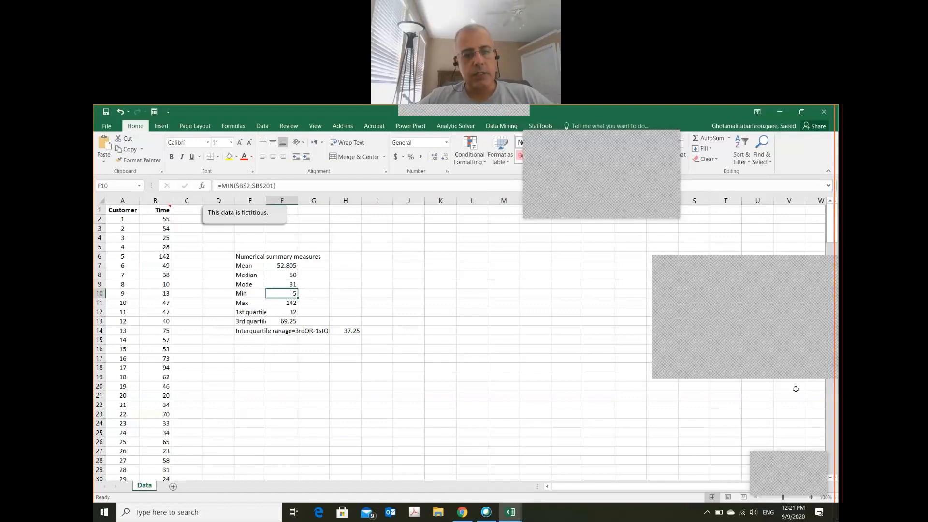
Switch to the Chp2-quiz1 page in Chrome and read Question 2's part on the most appropriate measure of central tendency.
key(Down)
key(Down)
key(Down)
key(Down)
key(Down)
key(Left)
key(alt+Tab)
key(alt+Tab)
key(alt+shift+Tab)
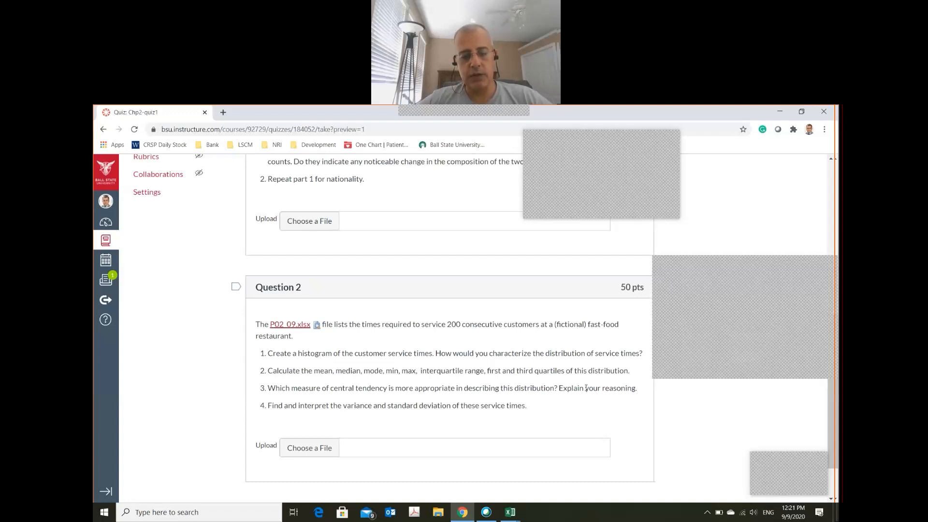
Return to the Excel workbook and compare the mean, median and mode in rows 7 to 9 as measures of central tendency.
key(alt+Tab)
key(Up)
key(Up)
key(Up)
key(Up)
key(Up)
key(Up)
key(Up)
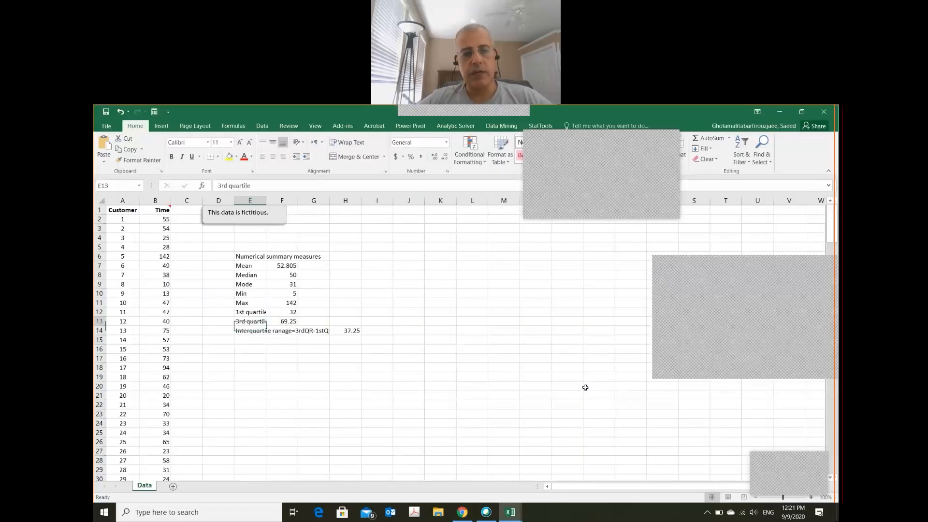
key(Up)
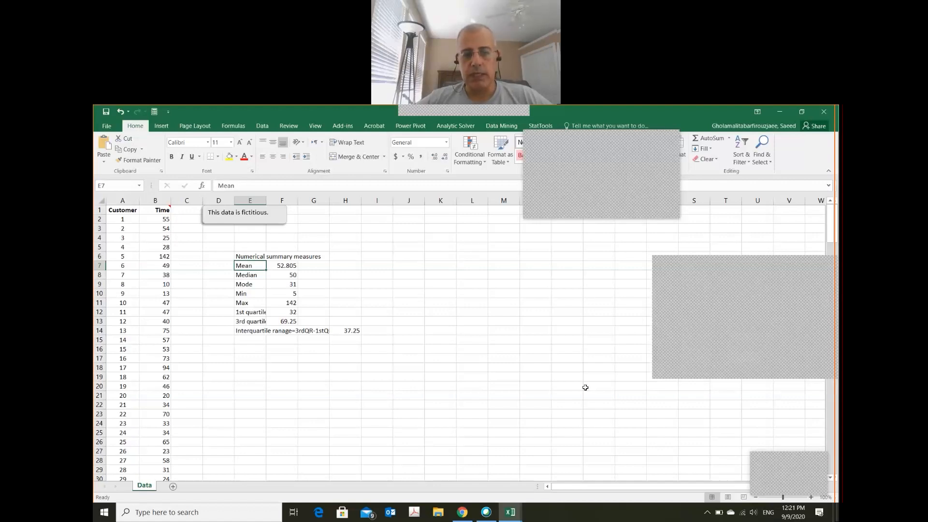
key(Down)
key(Down)
key(Down)
key(Up)
key(Up)
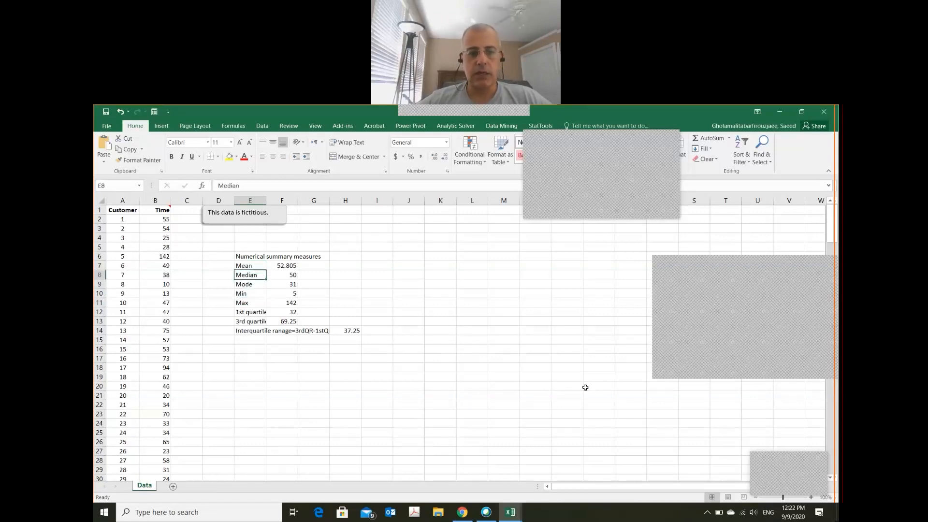
Check Question 2's part on variance and standard deviation on the Chrome quiz page, and return to cell E15 in Excel.
key(Down)
key(Down)
key(Down)
key(Down)
key(Down)
key(Down)
key(Down)
key(alt+Tab)
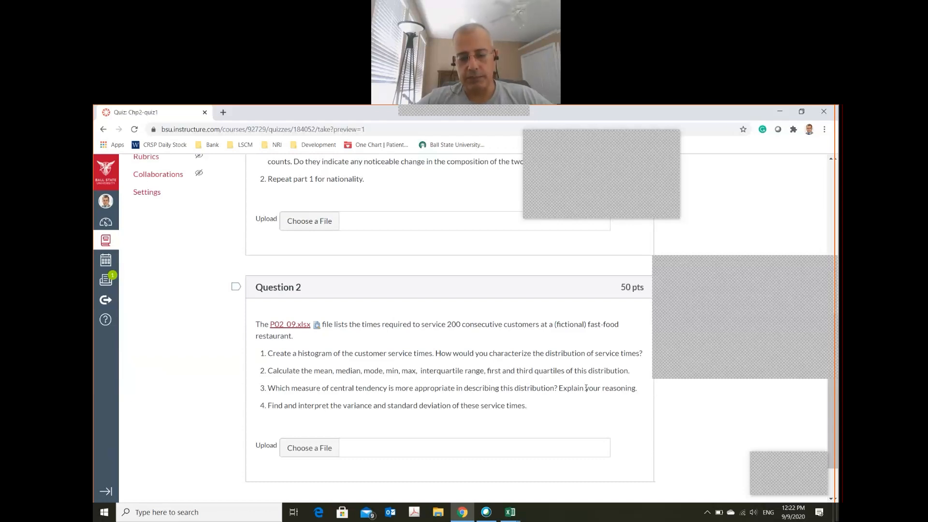
key(alt+Tab)
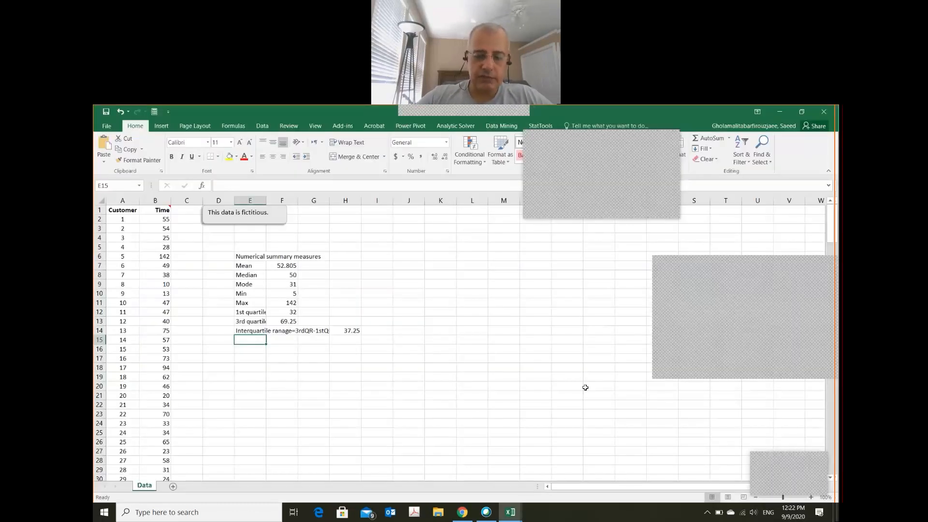
Calculate the sample variance of the service times in cell E15 with =VAR.S($B$2:$B$201).
text(=)
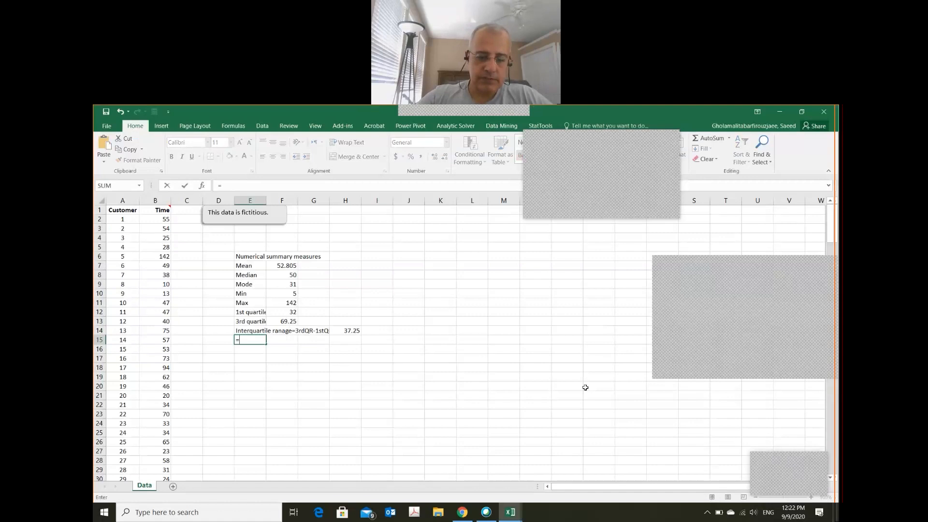
text(var)
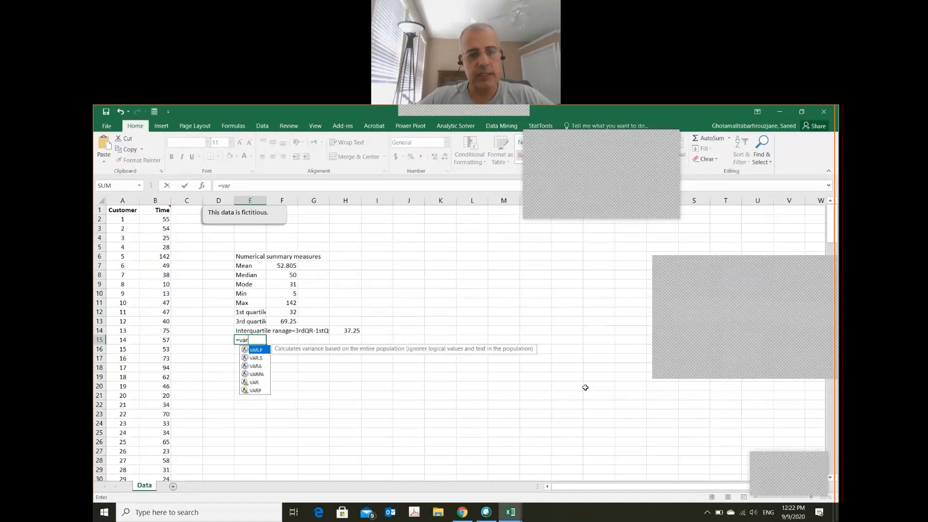
key(Down)
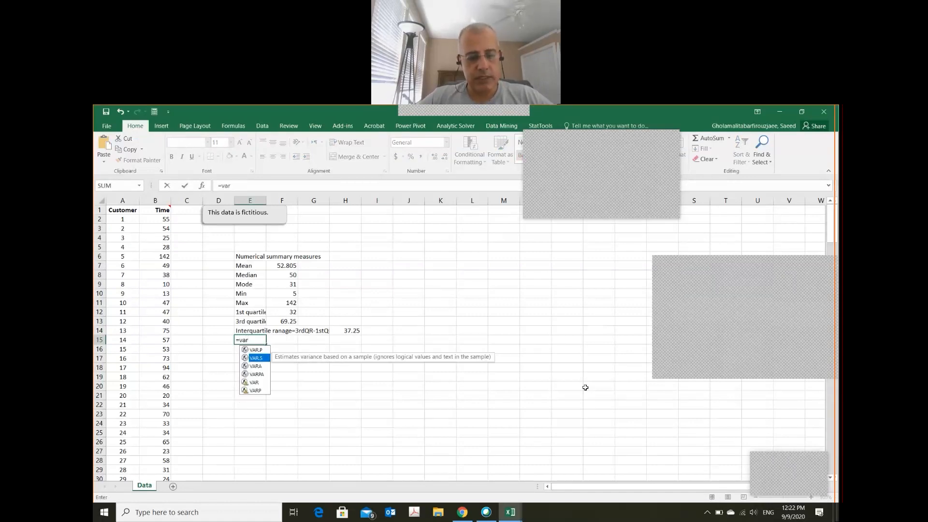
key(Tab)
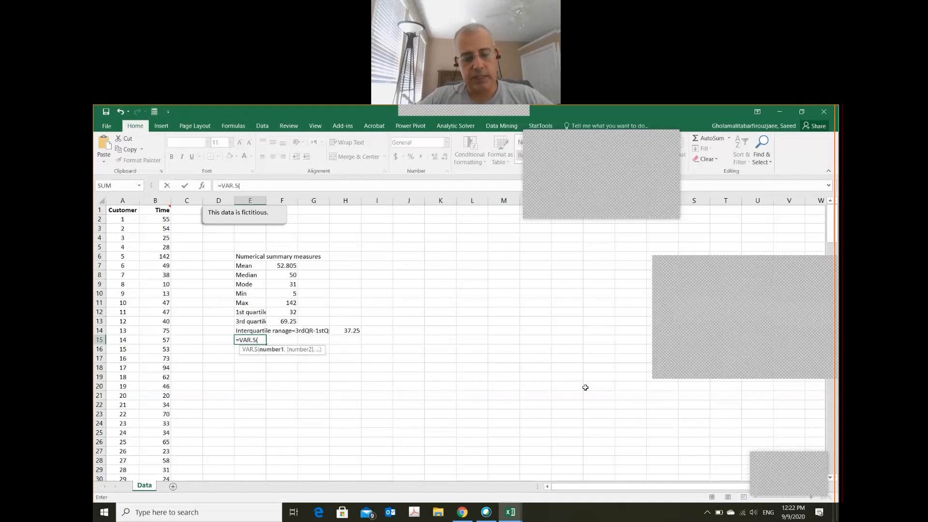
key(BackSpace)
key(BackSpace)
key(Down)
key(Escape)
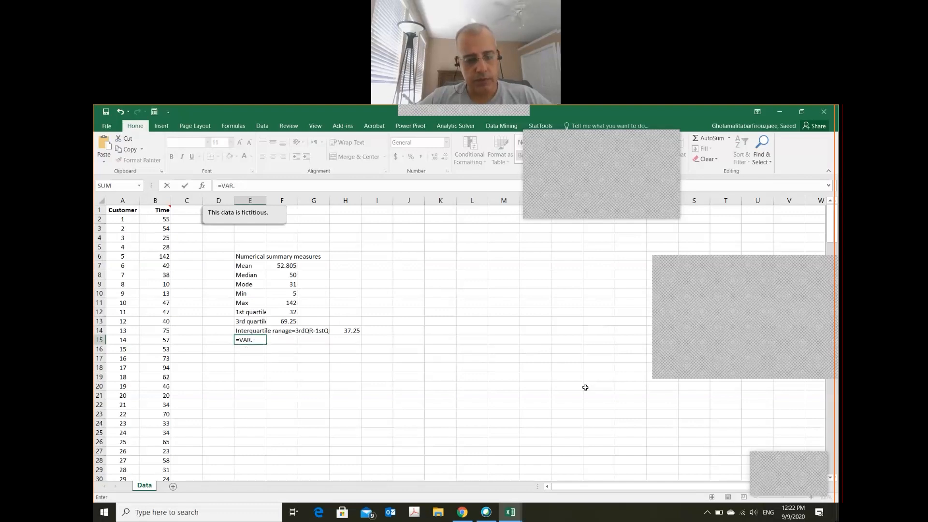
key(Tab)
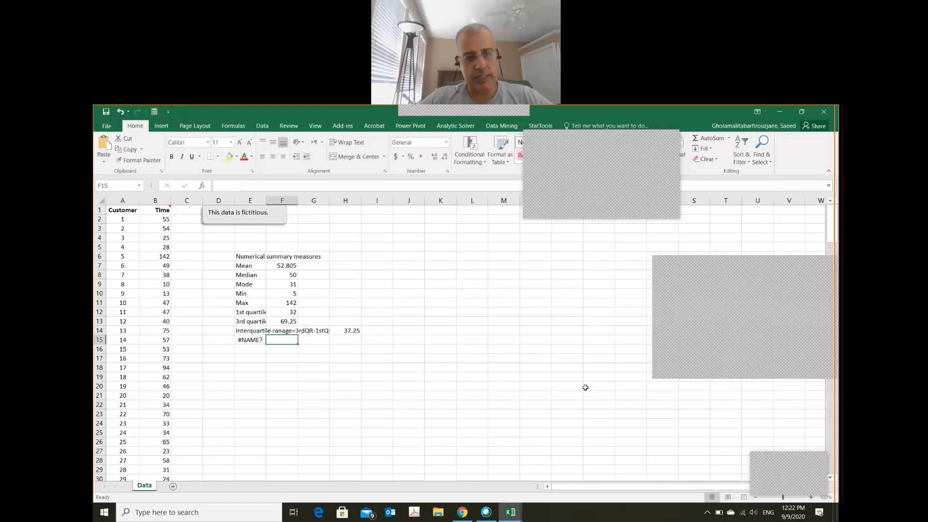
key(Left)
click(288, 186)
text(S()
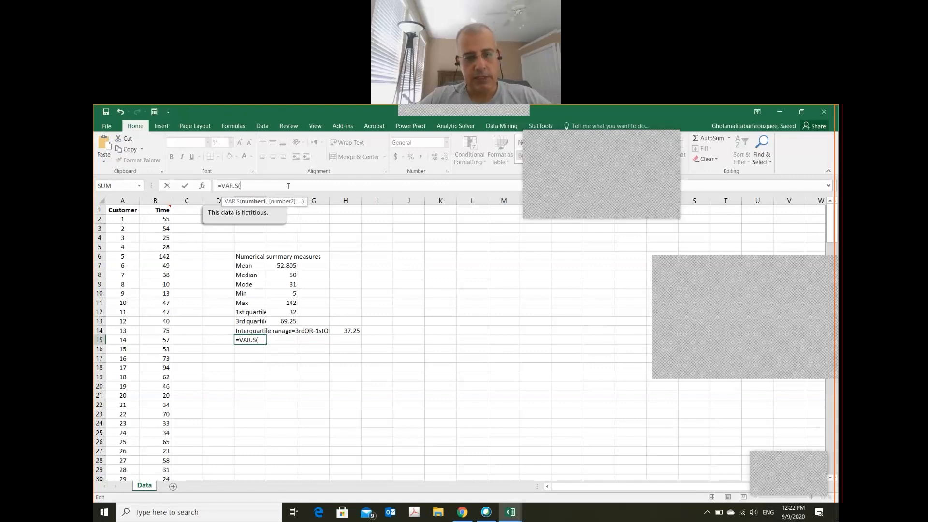
text($B$2:$B$201)
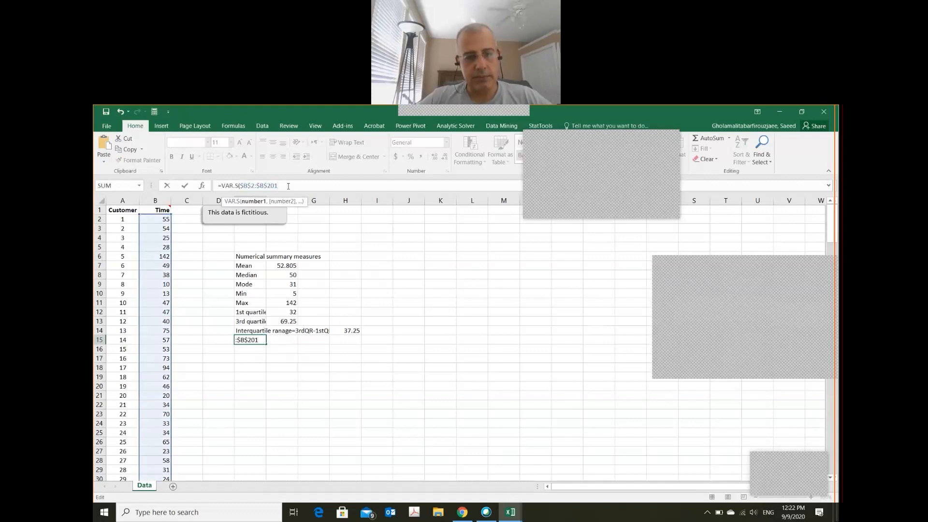
text())
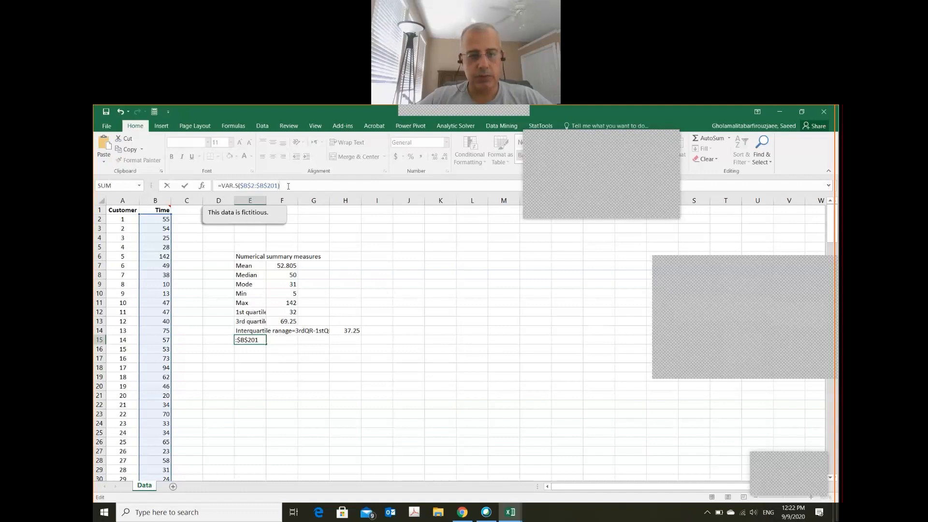
key(ctrl+Return)
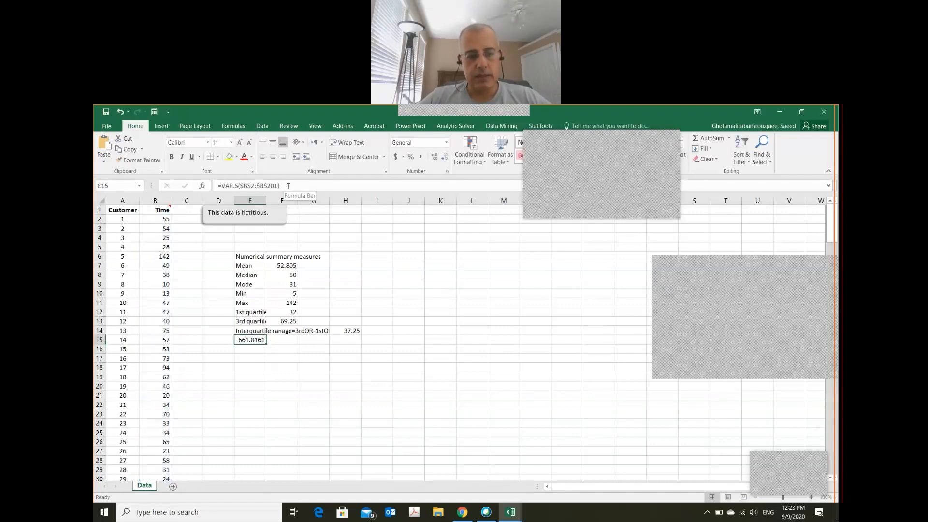
Move the variance formula from E15 to F15 and label cell E15 "Variance".
key(ctrl+x)
key(Right)
key(ctrl+v)
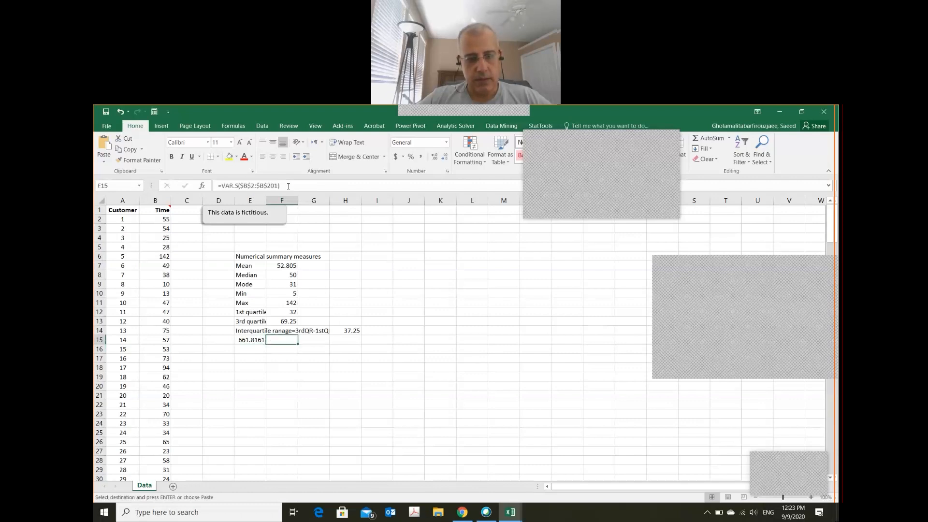
key(Left)
text(V)
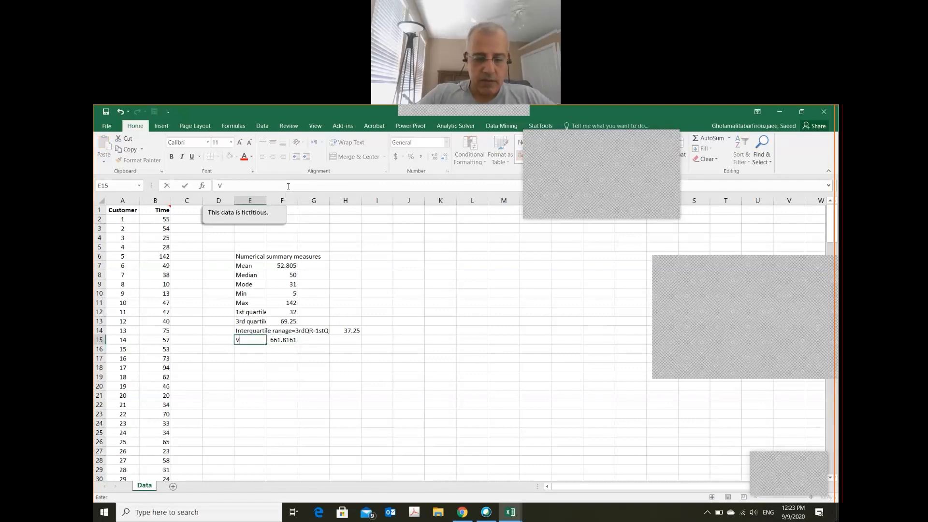
text(ariance)
key(Return)
Label cell E16 "Std deviation".
text(Std)
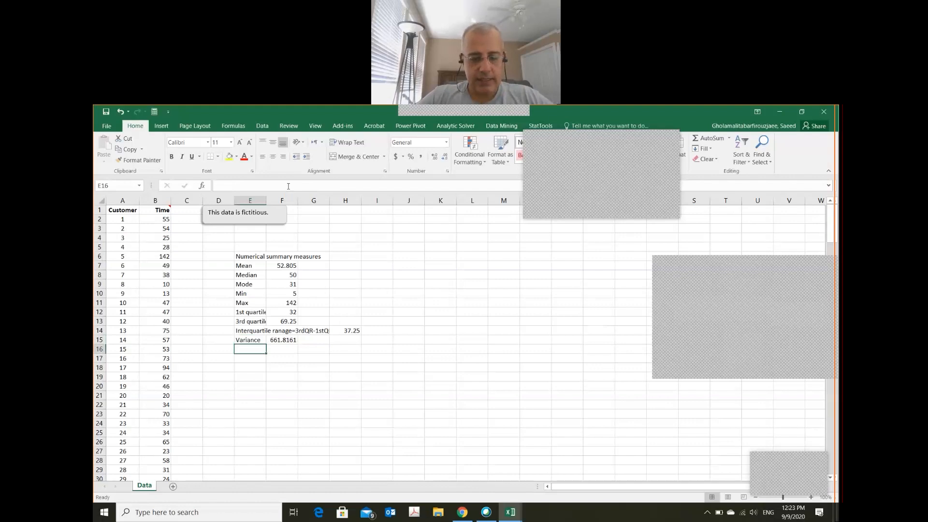
text( de)
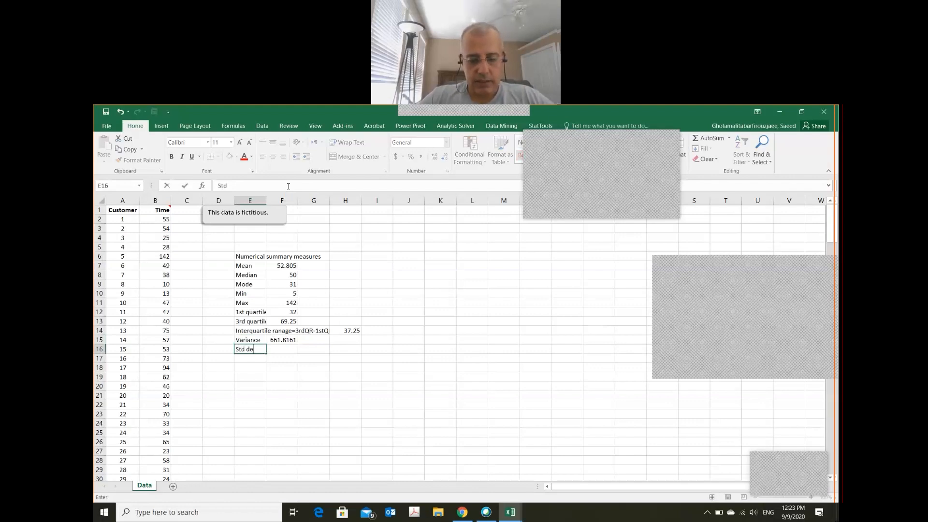
text(viation)
key(Tab)
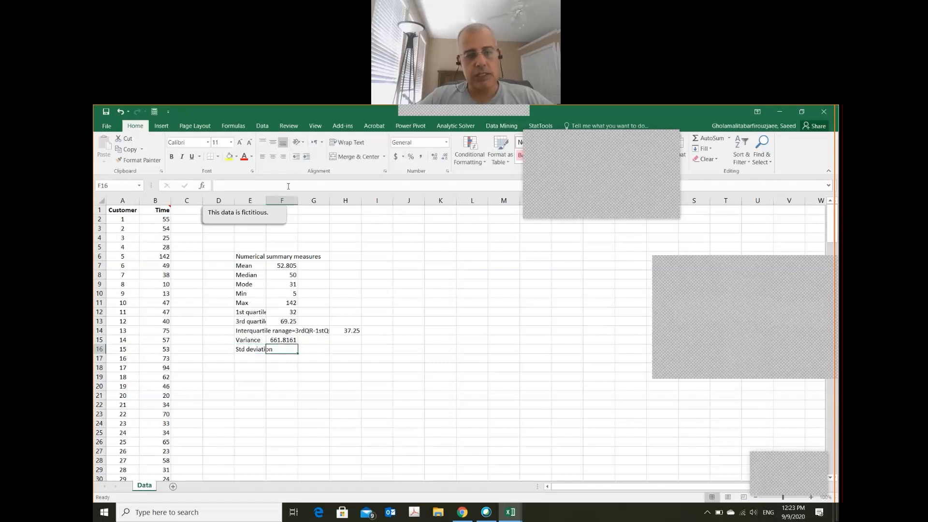
Calculate the sample standard deviation of the service times in cell F16 with =STDEV.S($B$2:$B$201).
text(=)
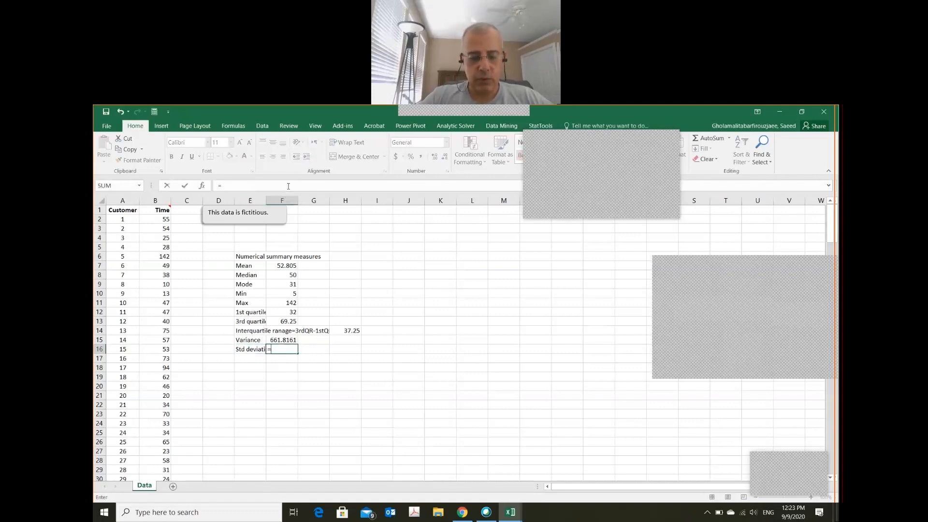
text(std)
key(Down)
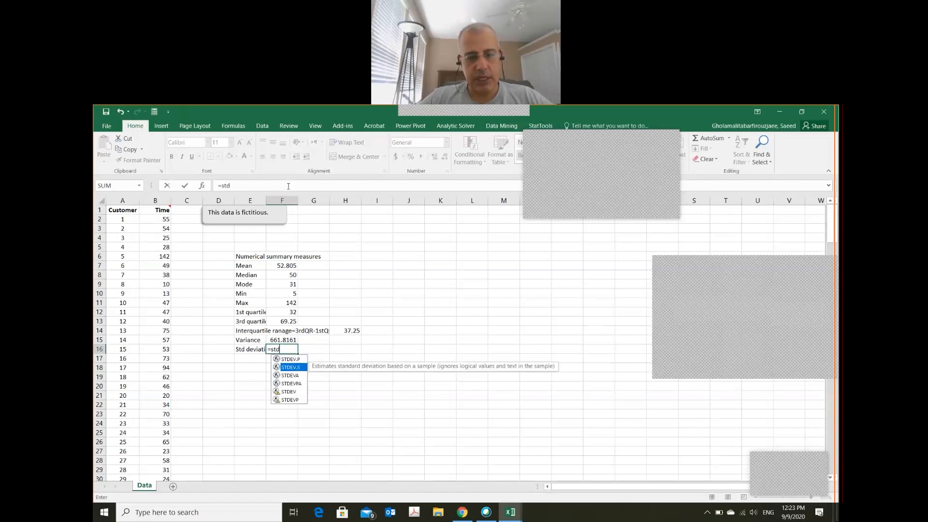
key(Tab)
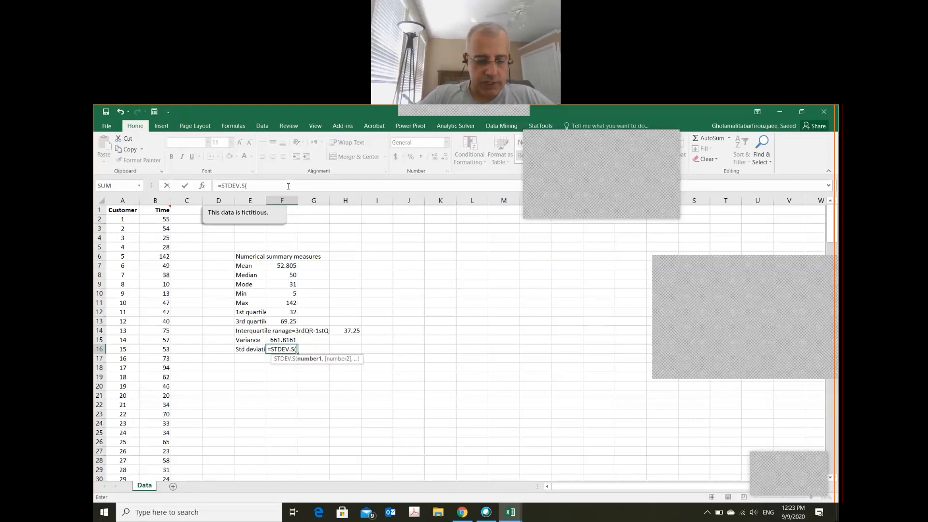
text($b$2)
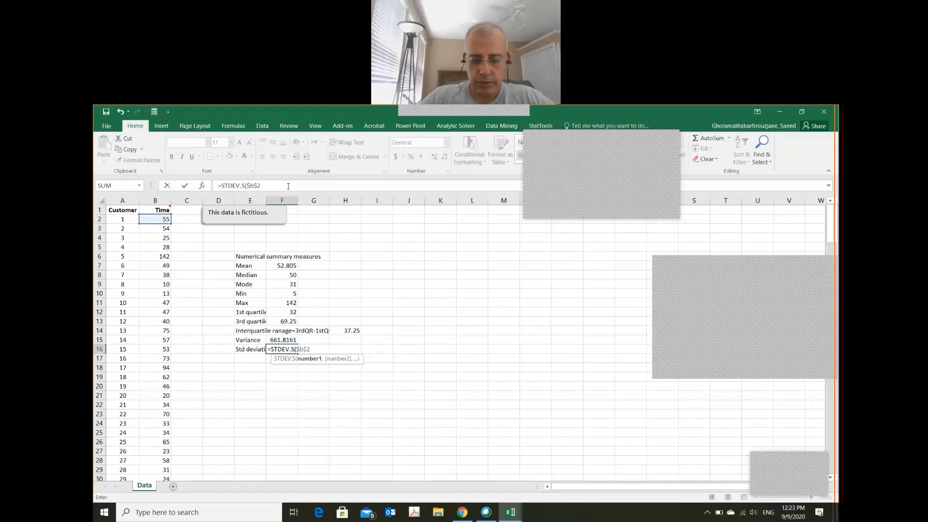
text(:$b)
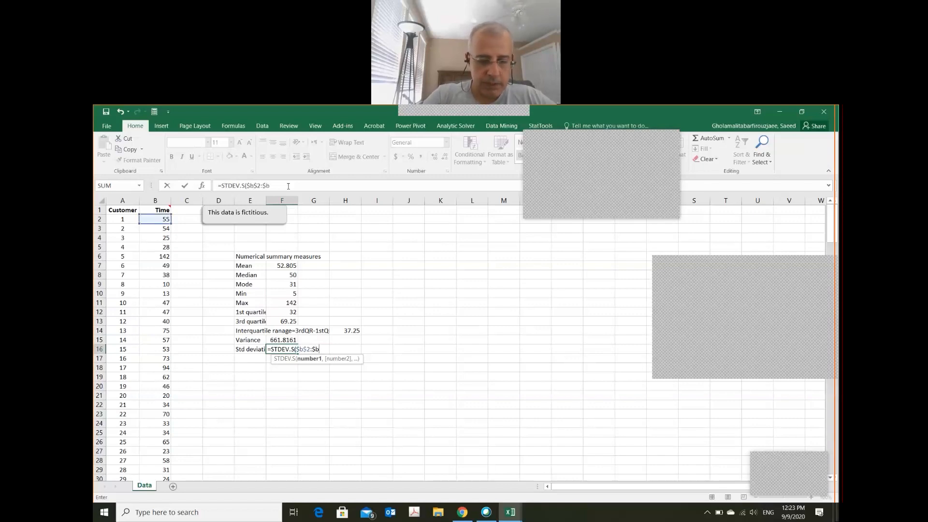
text($)
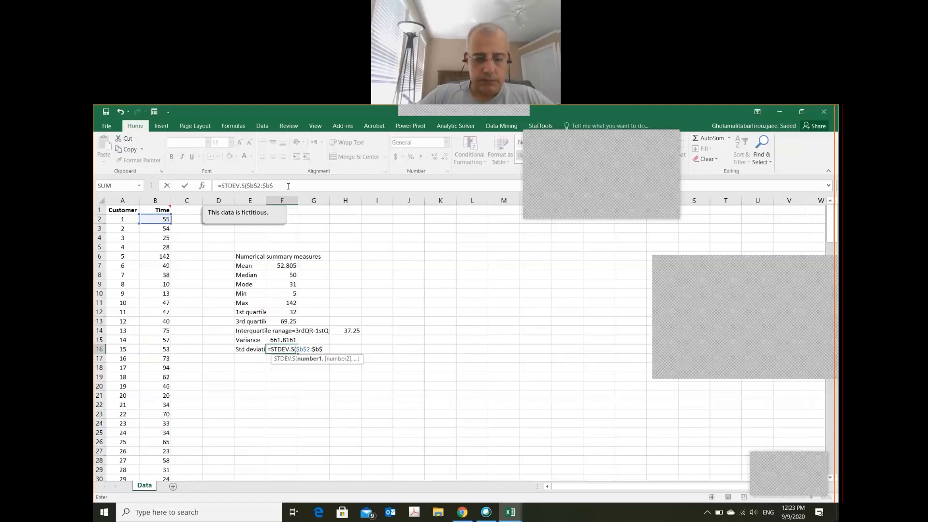
text(201))
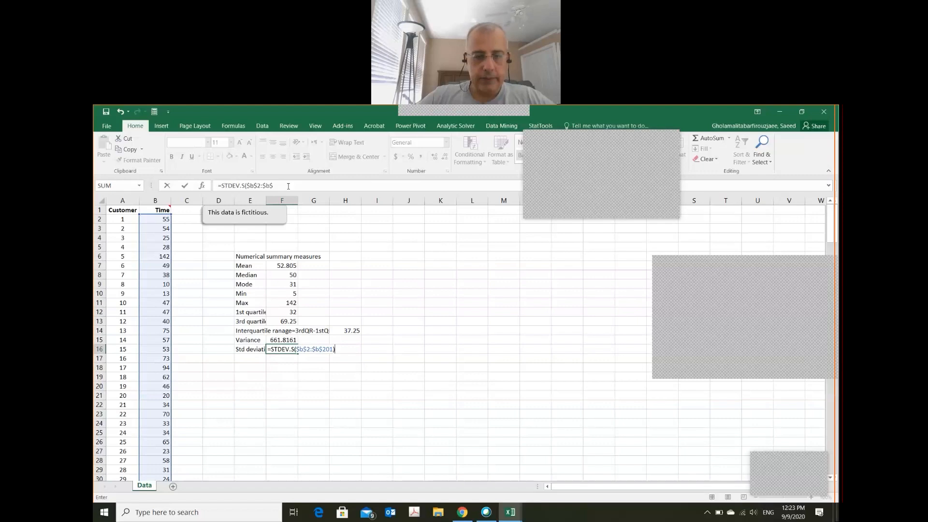
key(ctrl+Return)
Recheck the interpretation part of Question 2 on the Chrome quiz page, and review the Variance label and value in Excel's row 15.
key(Up)
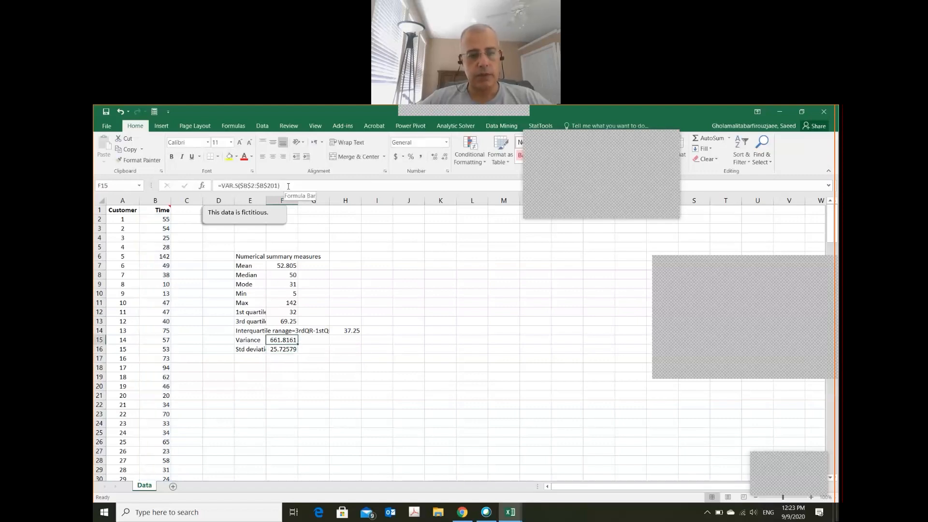
key(alt+Tab)
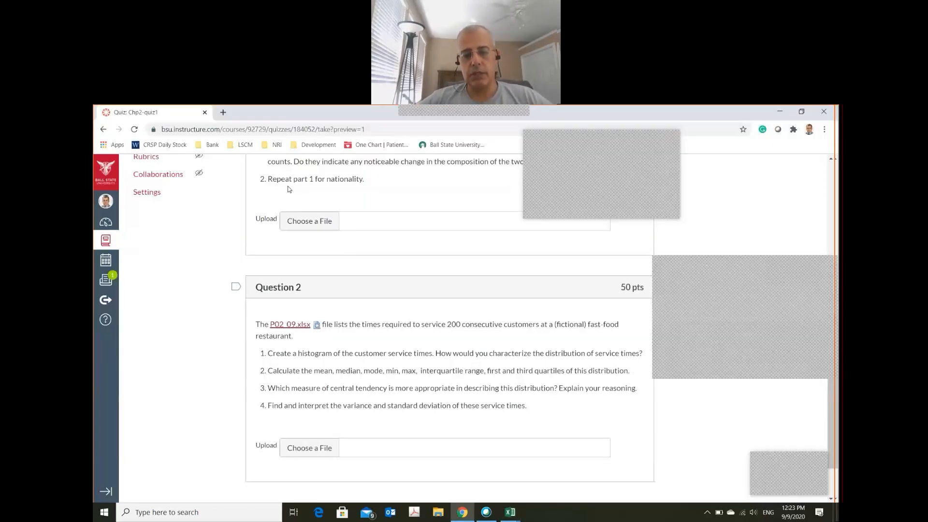
key(alt+Tab)
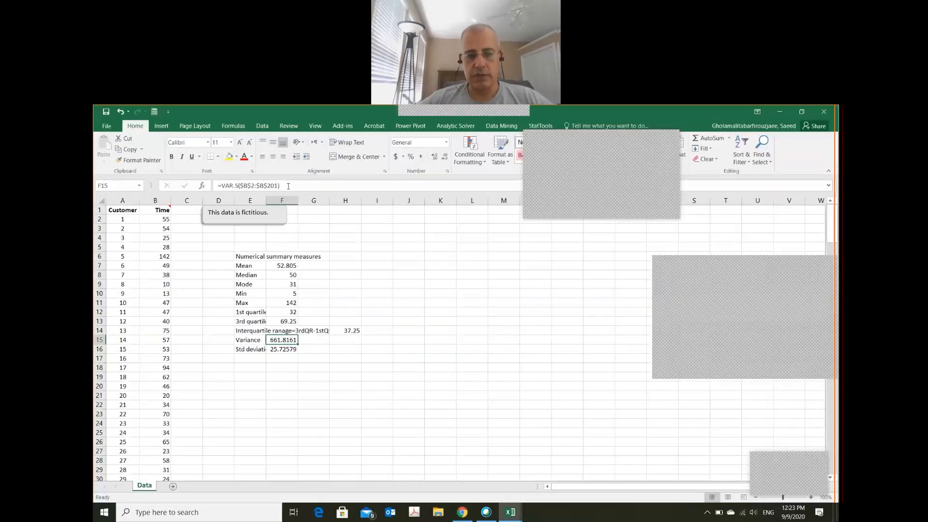
key(Left)
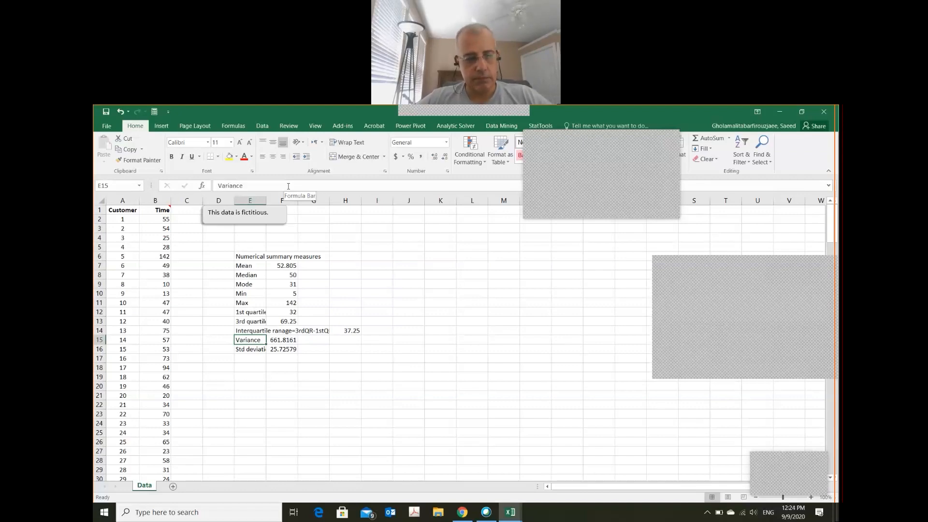
key(Right)
key(Left)
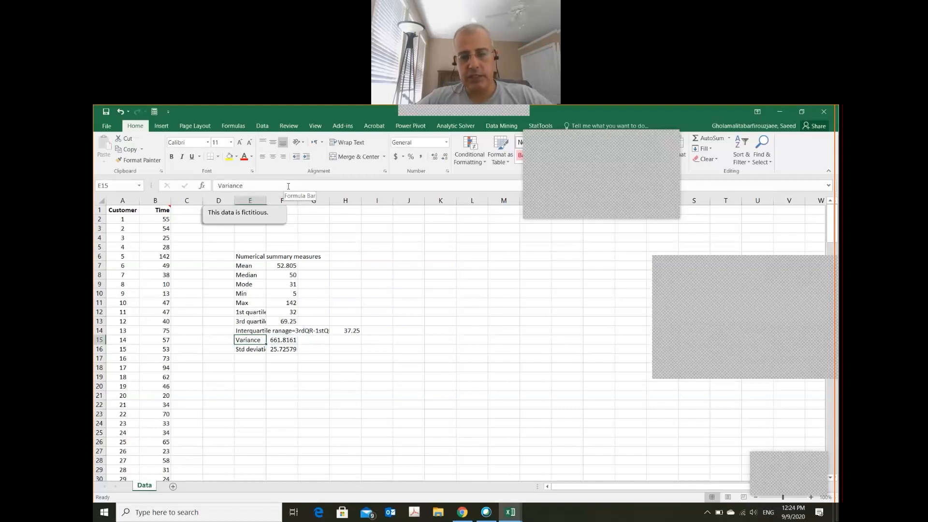